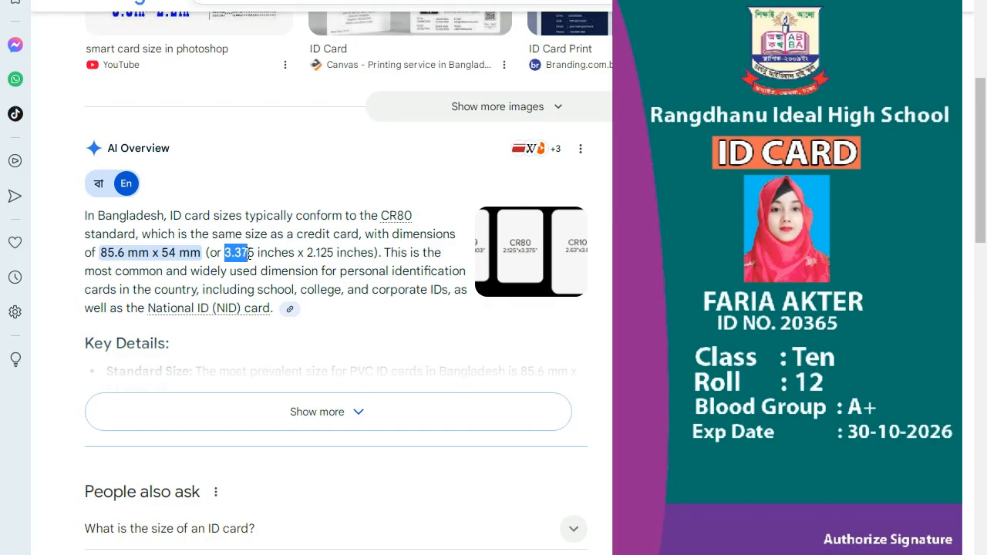
# - Find the CR80 card size (2.125 × 3.375 in) in the Google results and copy 2.125
pyautogui.moveTo(251, 253); pyautogui.dragTo(330, 254)
pyautogui.click(290, 289)
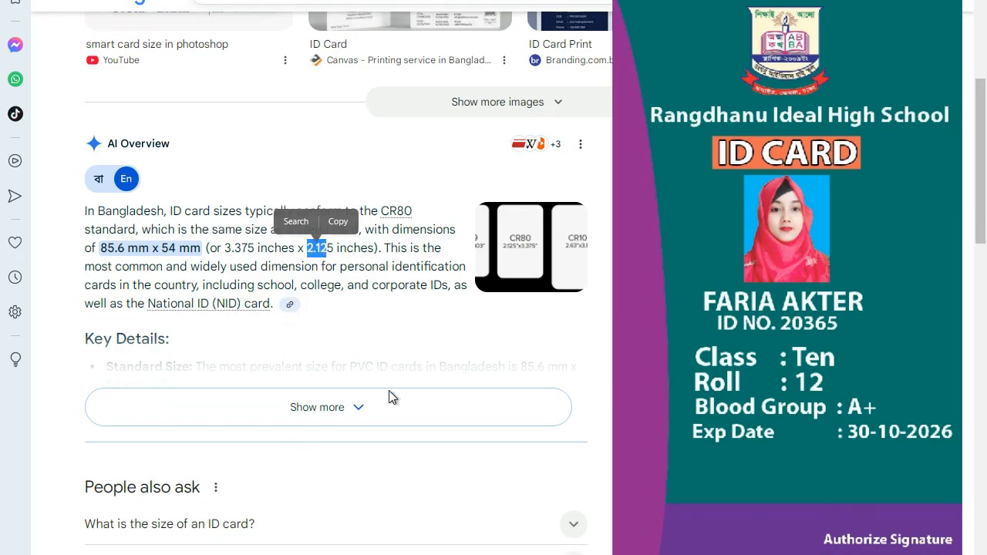
pyautogui.scroll(-3, 389, 398)
pyautogui.scroll(-2, 388, 397)
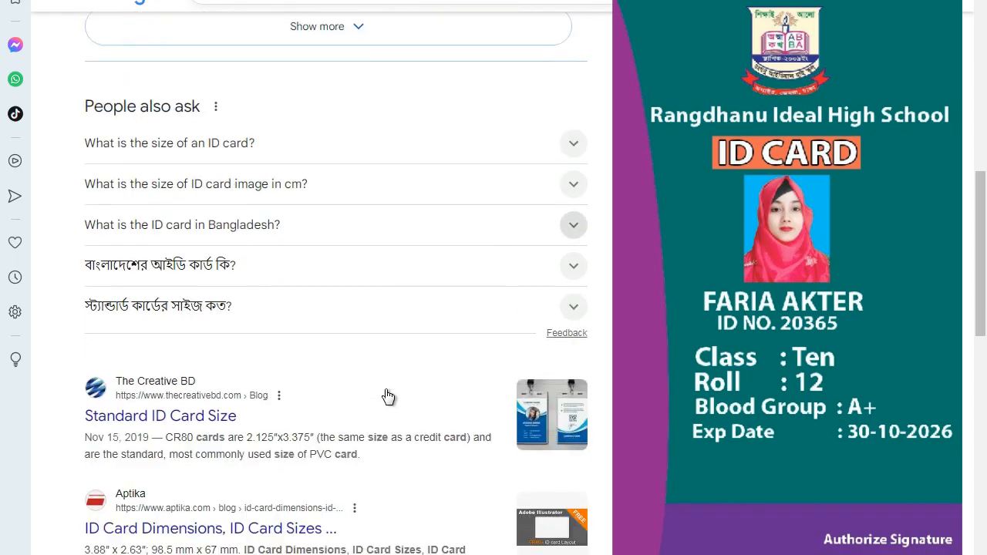
pyautogui.scroll(-1, 342, 480)
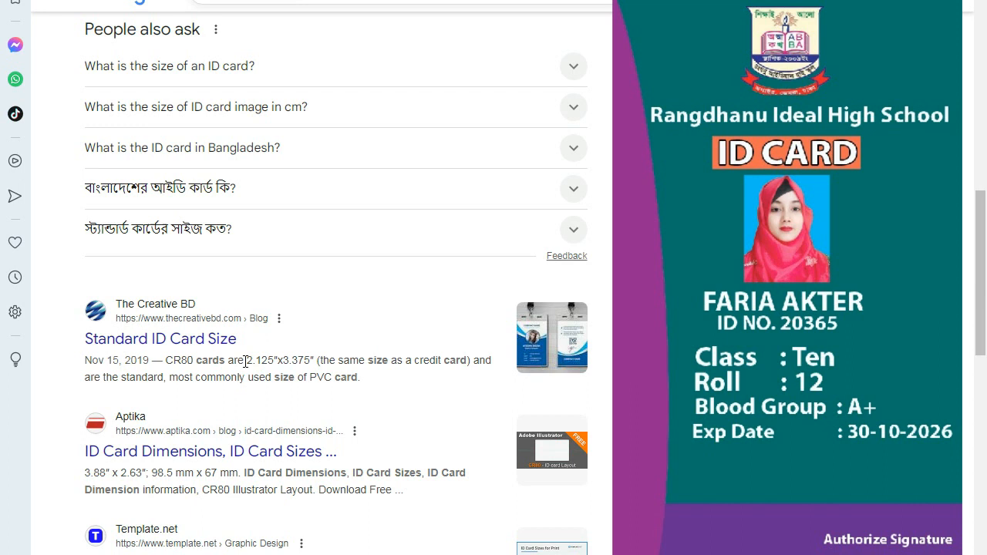
pyautogui.moveTo(249, 362); pyautogui.dragTo(319, 364)
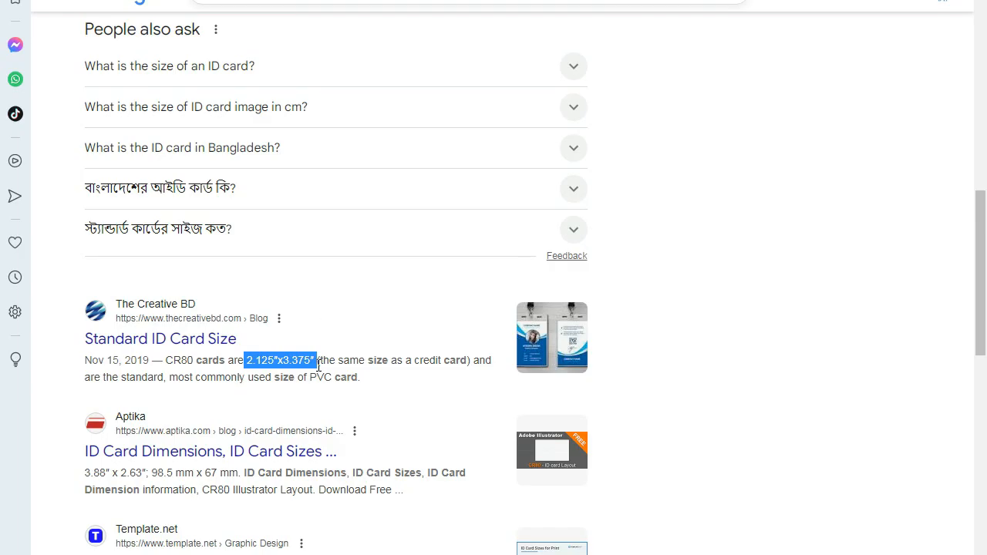
pyautogui.click(792, 346)
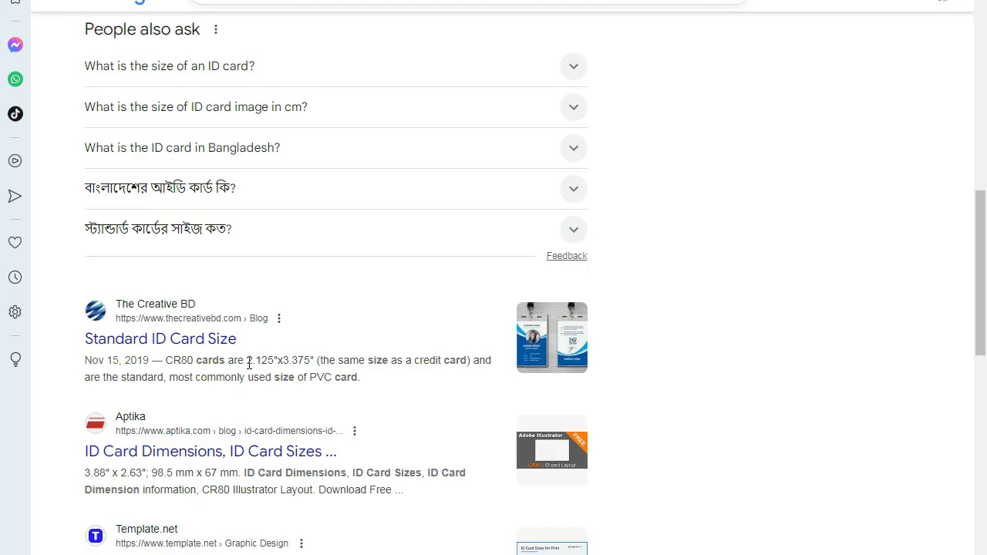
pyautogui.moveTo(253, 362); pyautogui.dragTo(276, 377)
pyautogui.hotkey('ctrl', 'c')
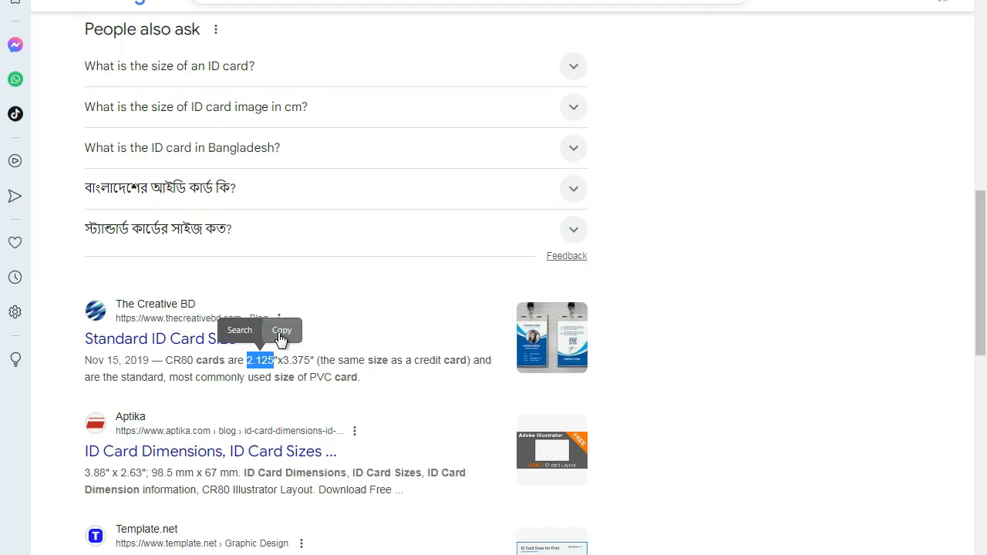
pyautogui.click(451, 553)
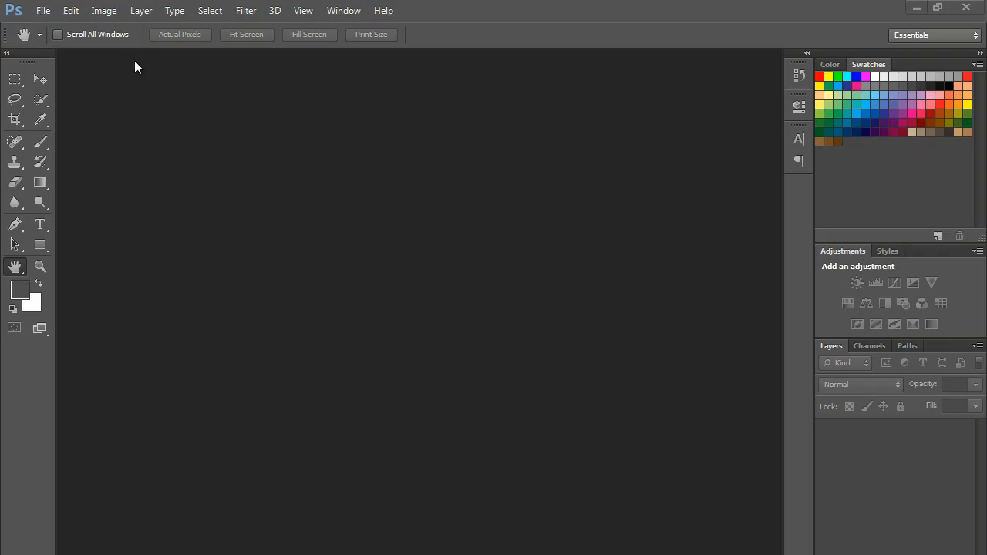
# - Start a new Photoshop document and paste 2.125 in as its width
pyautogui.click(40, 10)
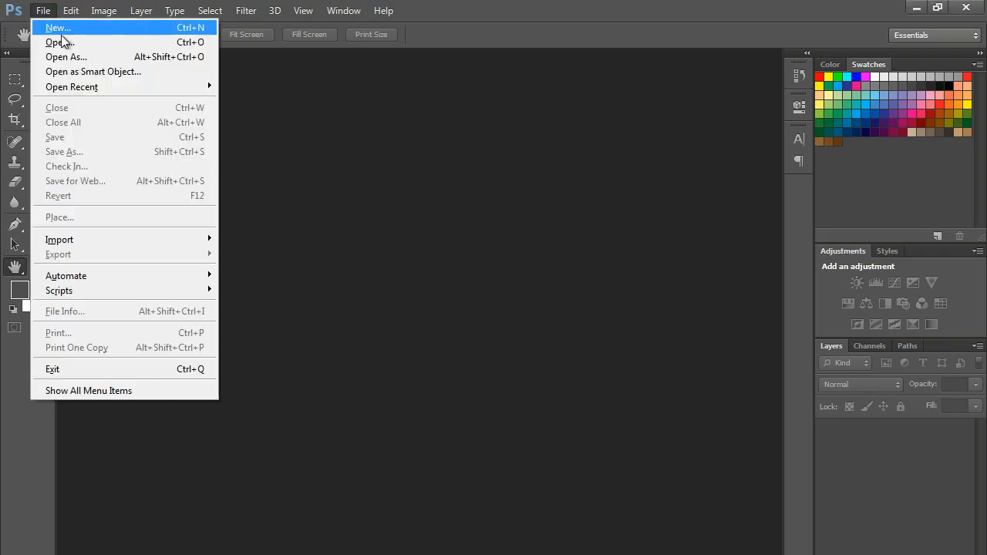
pyautogui.click(61, 29)
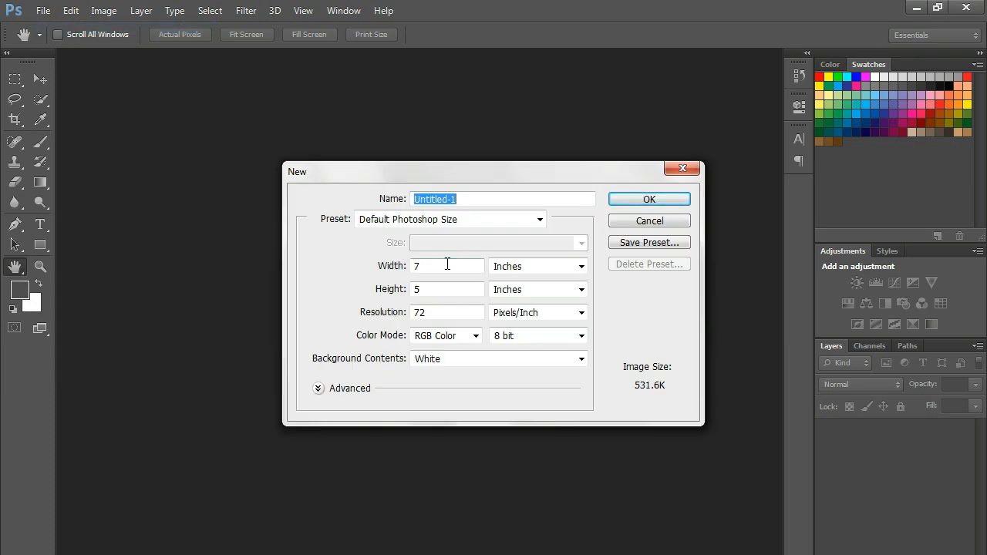
pyautogui.hotkey('alt', 'Tab')
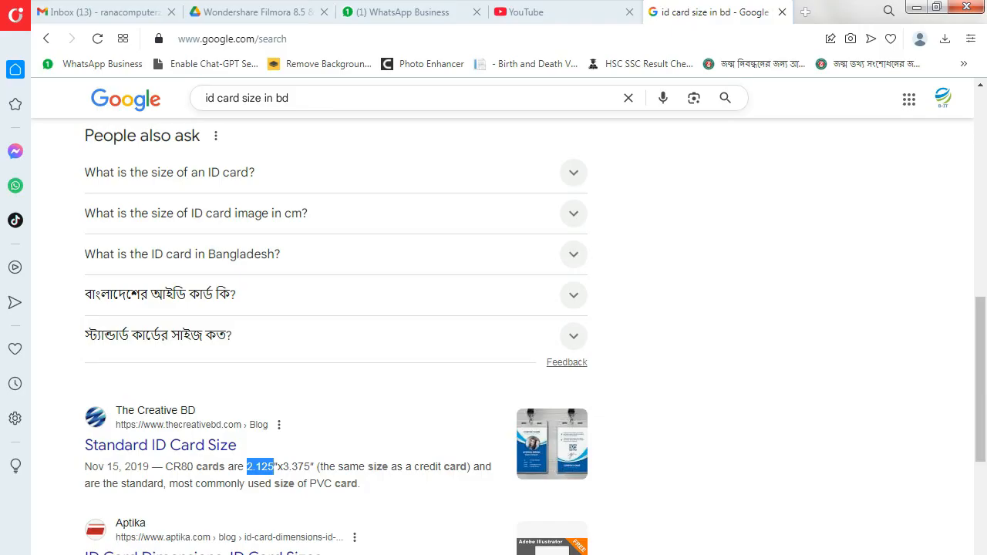
pyautogui.hotkey('alt', 'Tab')
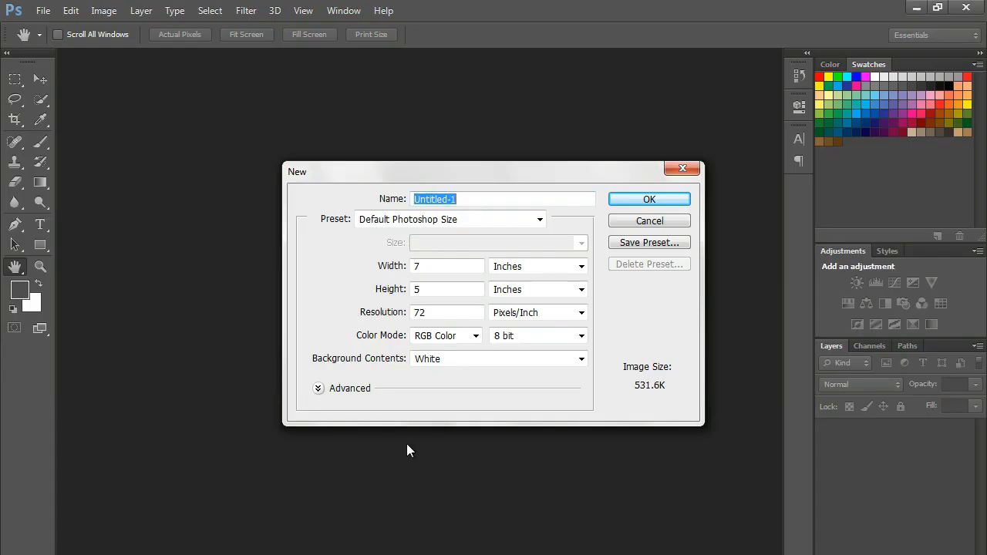
pyautogui.moveTo(432, 269); pyautogui.dragTo(406, 276)
pyautogui.hotkey('ctrl', 'v')
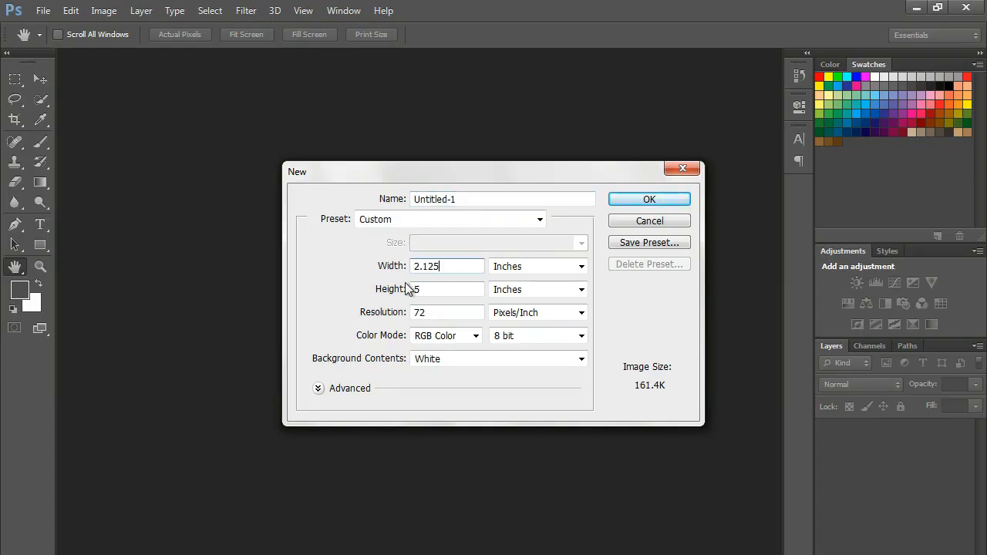
# - Copy the 3.375 height from the browser results and paste it as the document height
pyautogui.hotkey('alt', 'Tab')
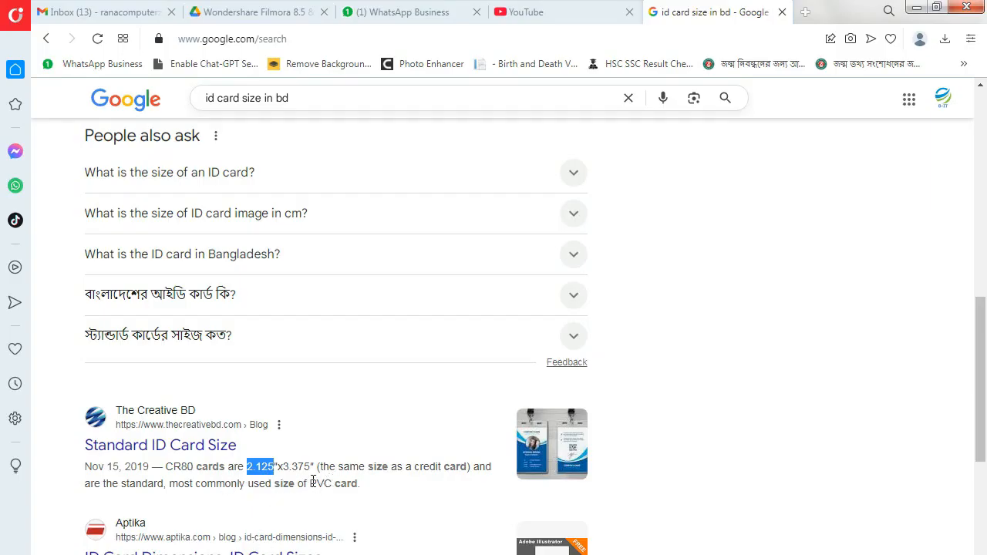
pyautogui.moveTo(285, 466); pyautogui.dragTo(312, 466)
pyautogui.hotkey('ctrl', 'c')
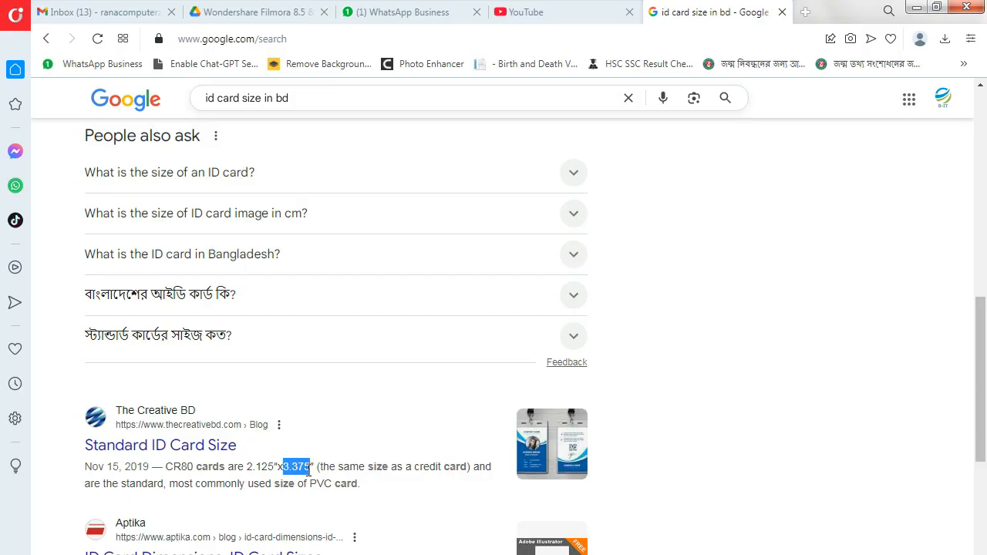
pyautogui.hotkey('alt', 'Tab')
pyautogui.doubleClick(438, 293)
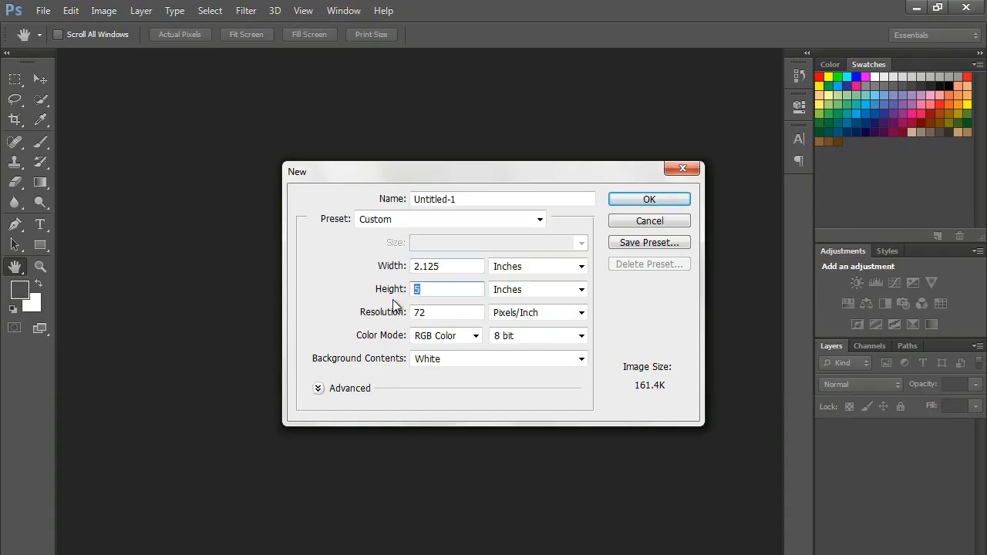
pyautogui.hotkey('ctrl', 'v')
# - Set resolution to 300 pixels/inch and colour mode to CMYK Color, then create the document
pyautogui.doubleClick(428, 313)
pyautogui.write('300')
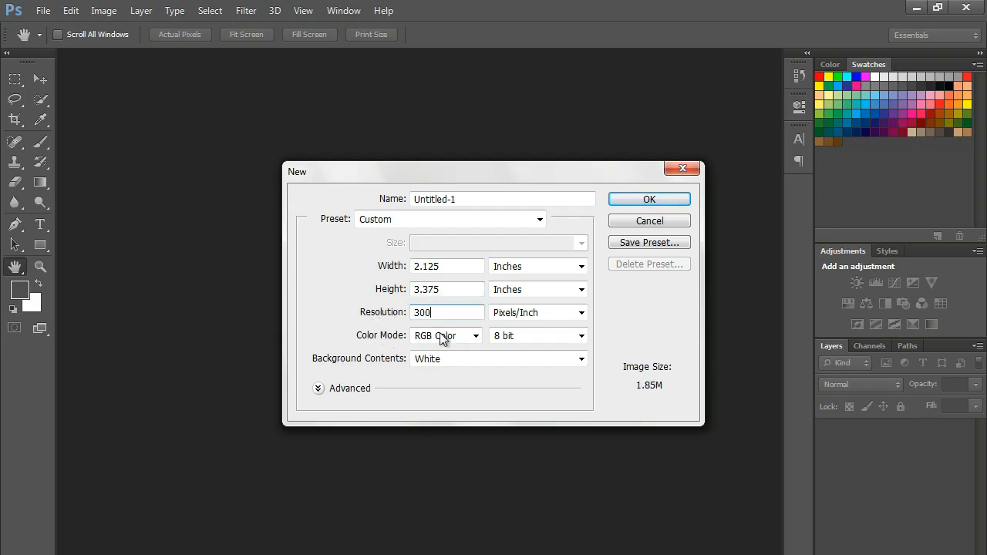
pyautogui.click(443, 335)
pyautogui.click(451, 388)
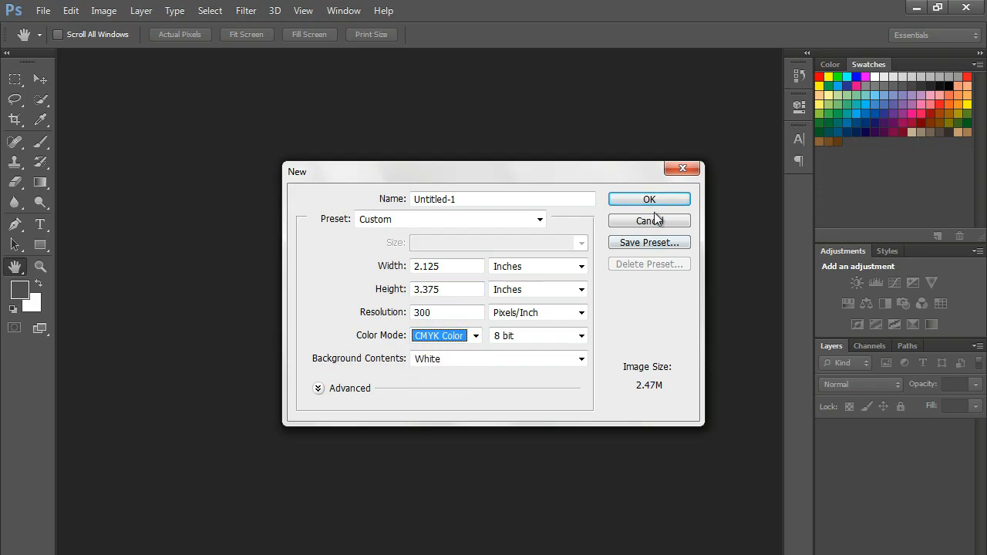
pyautogui.click(662, 199)
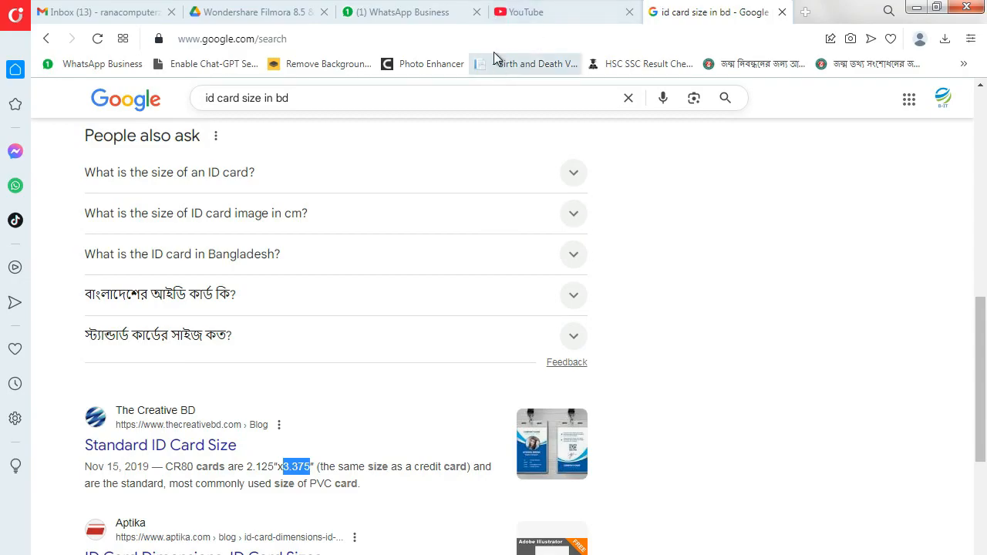
# - Search Google Images for 'rongdhonu high school', accepting the corrected spelling
pyautogui.click(494, 48)
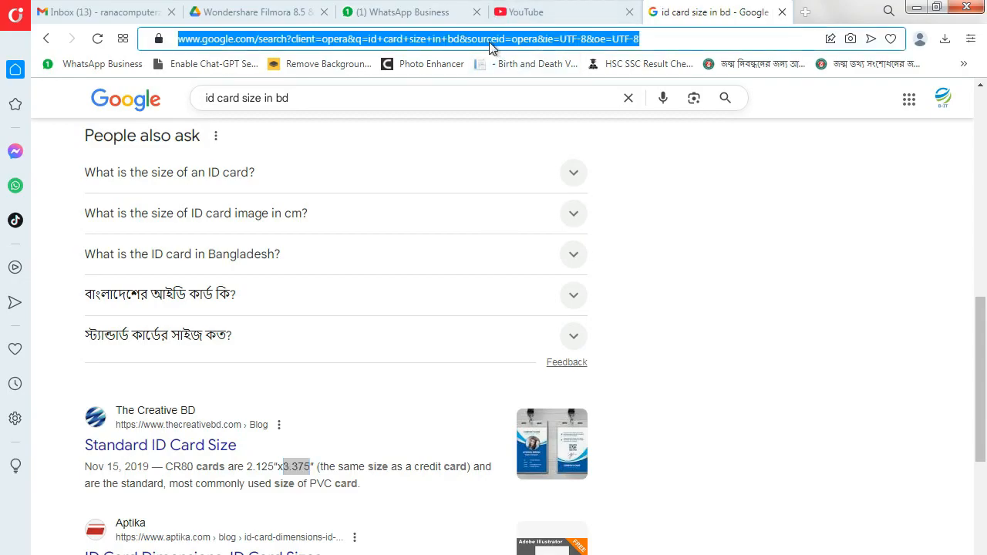
pyautogui.write('ron')
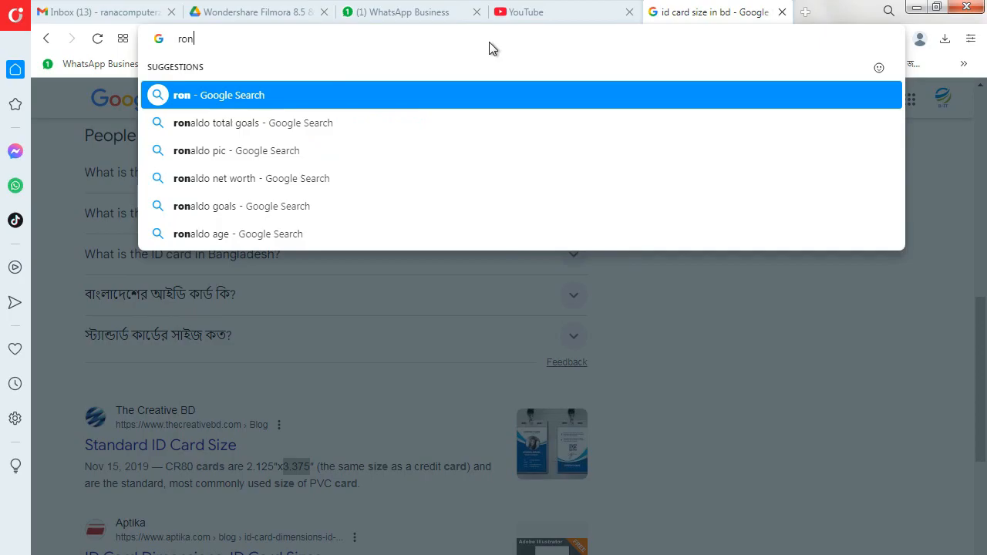
pyautogui.write('dho')
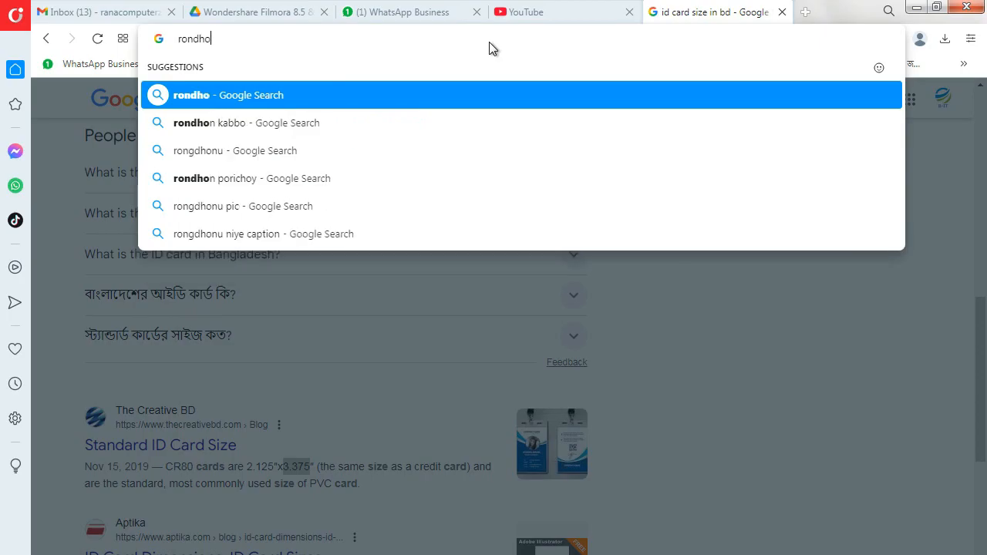
pyautogui.write('nu high ')
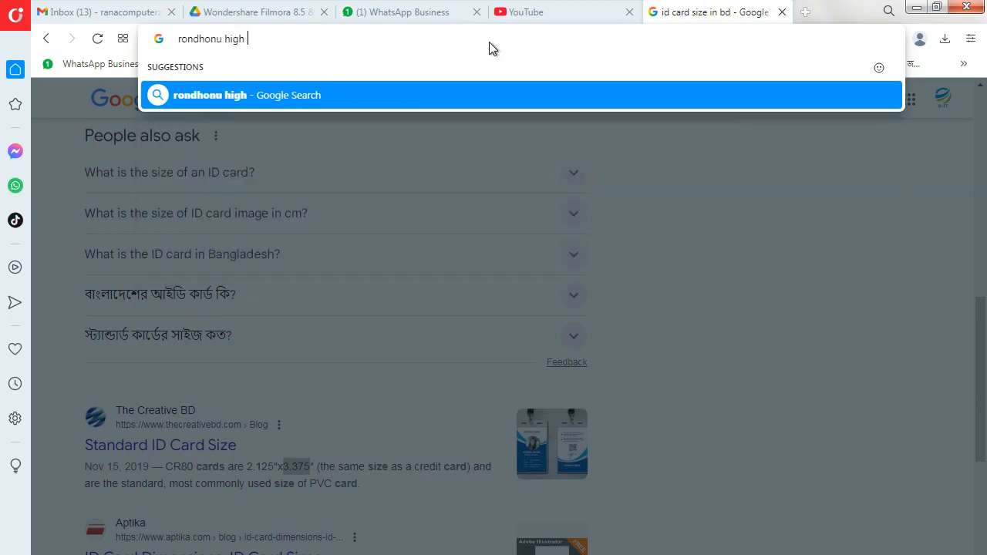
pyautogui.write('school')
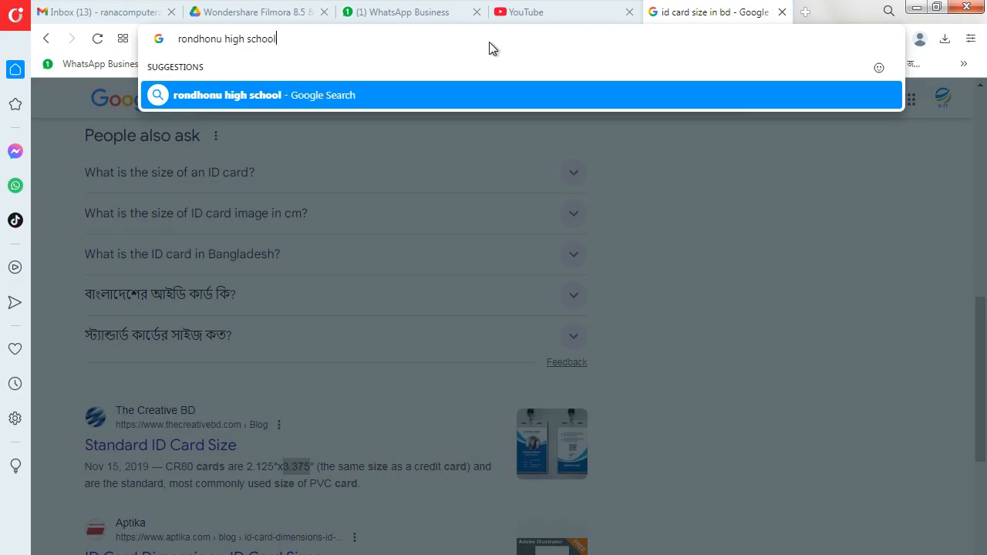
pyautogui.press('Return')
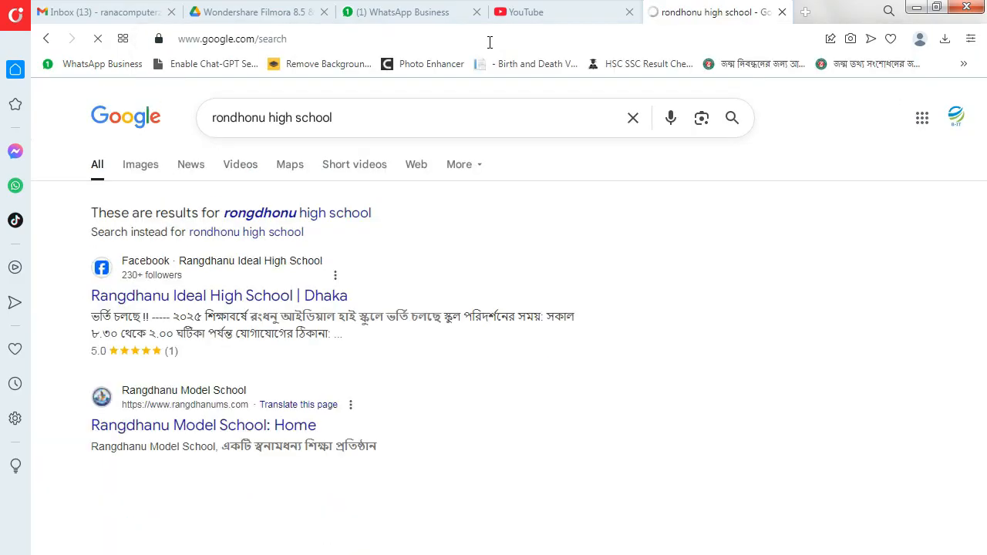
pyautogui.click(250, 215)
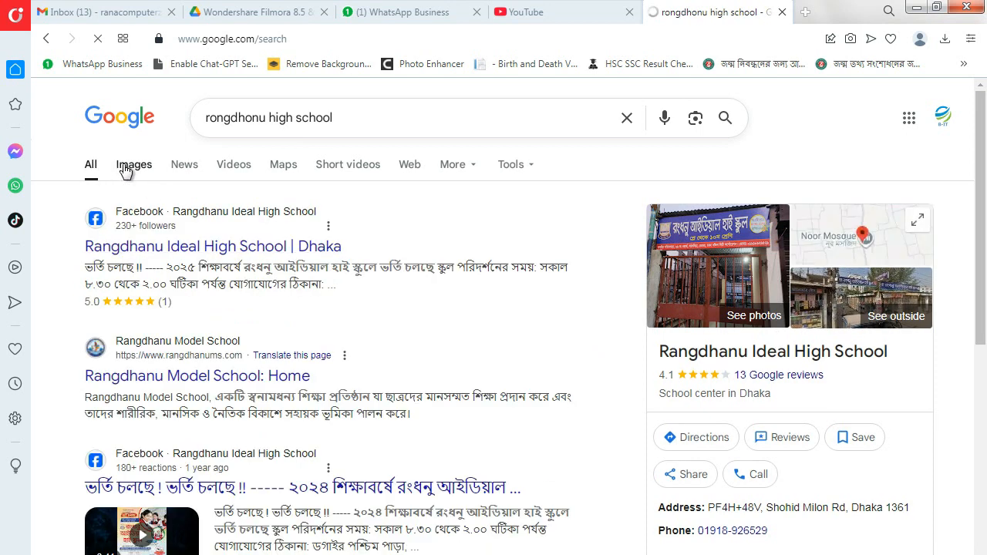
pyautogui.click(129, 168)
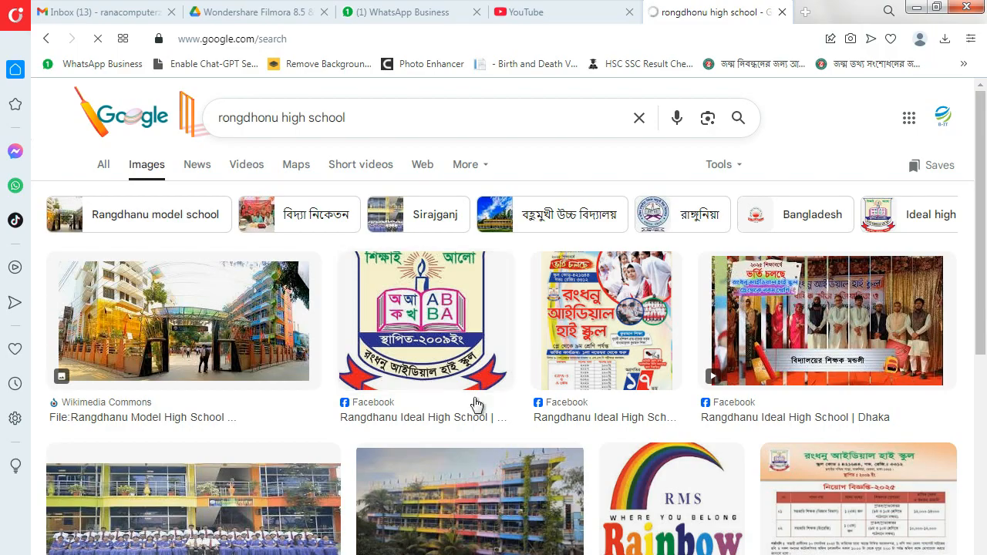
# - Save the Rangdhanu Ideal High School logo image as logo.jpg
pyautogui.click(423, 360)
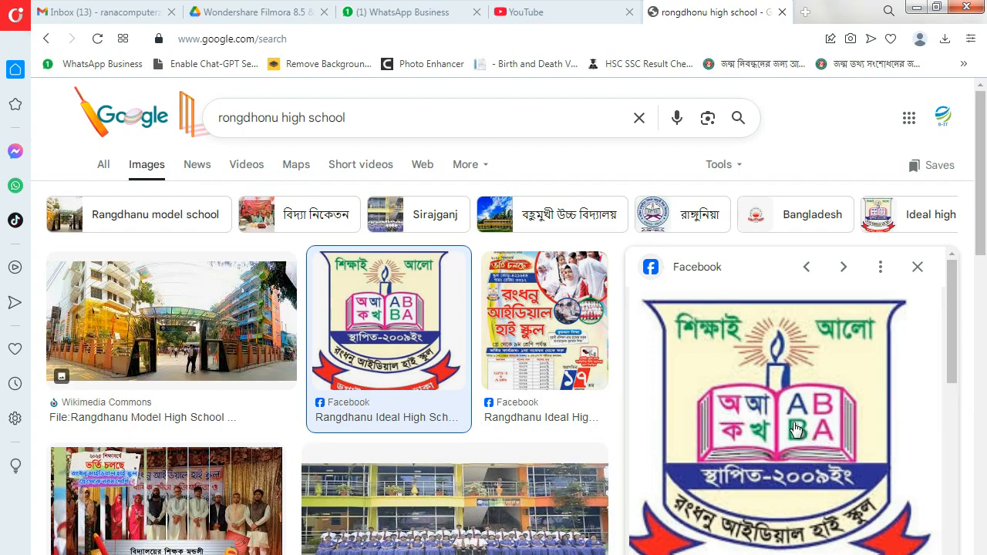
pyautogui.rightClick(793, 422)
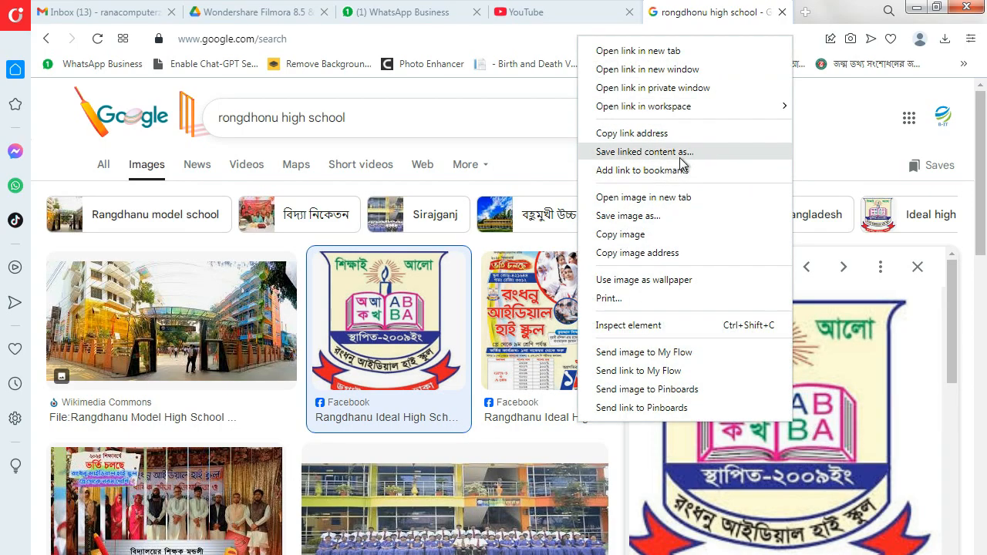
pyautogui.click(663, 217)
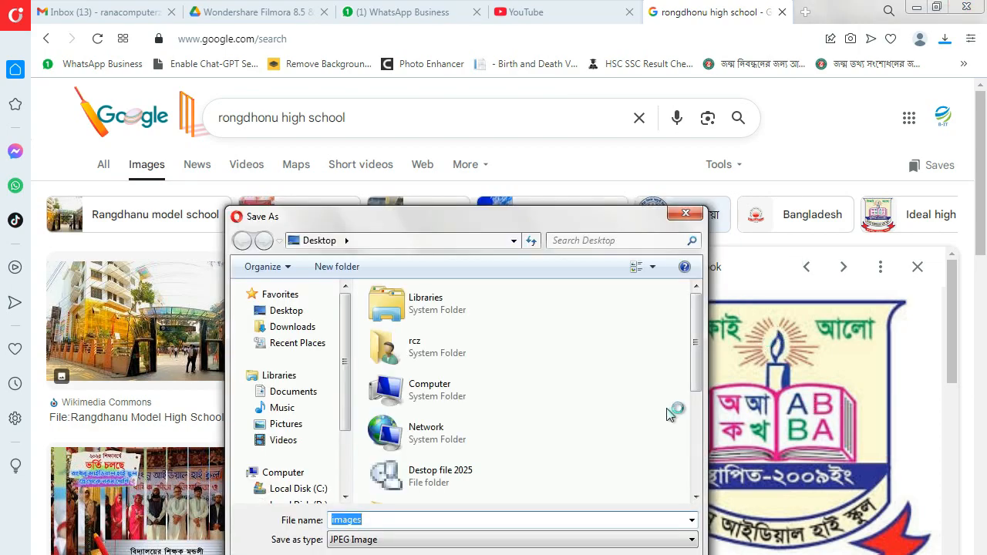
pyautogui.write('logo')
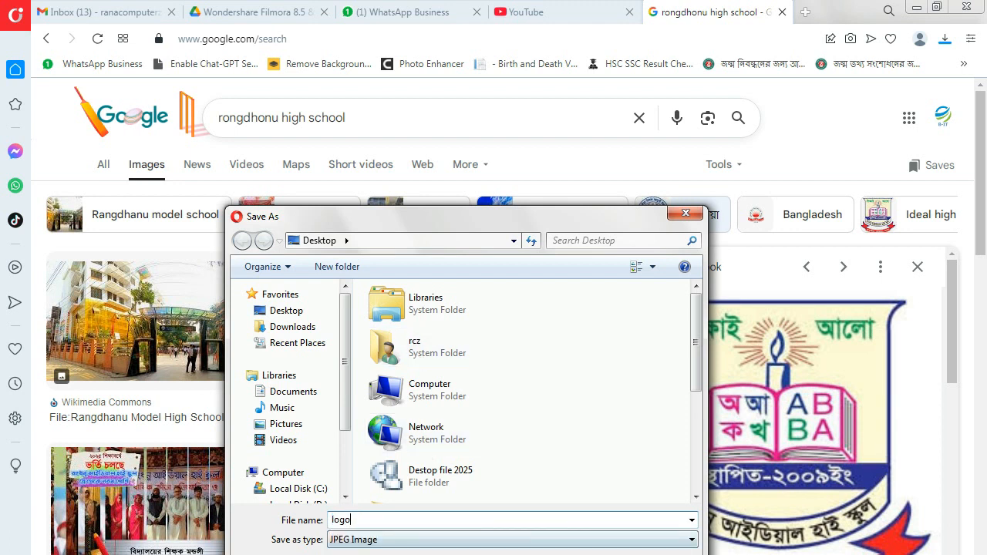
pyautogui.press('Return')
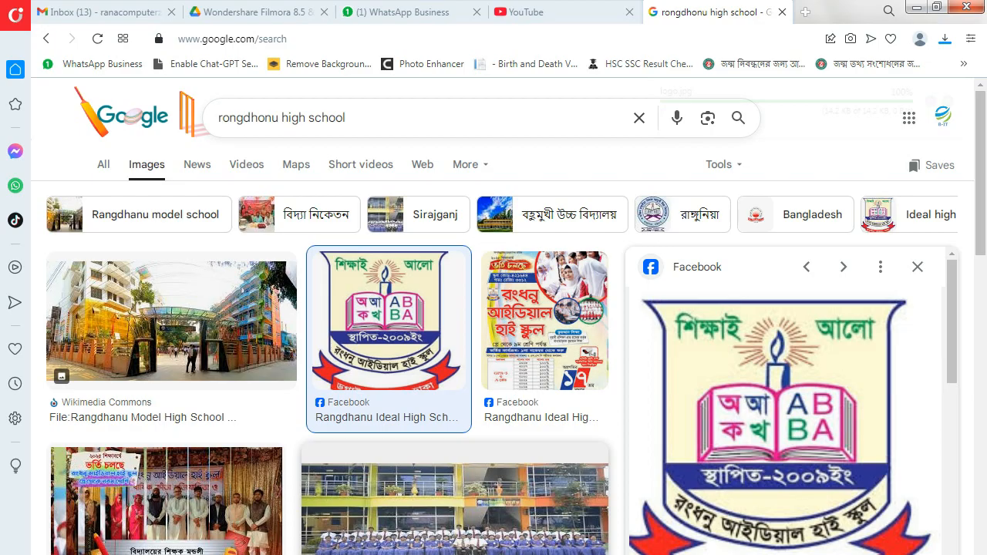
# - Select the school name Rangdhanu Ideal High School in the image details and return to Photoshop
pyautogui.scroll(-3, 637, 406)
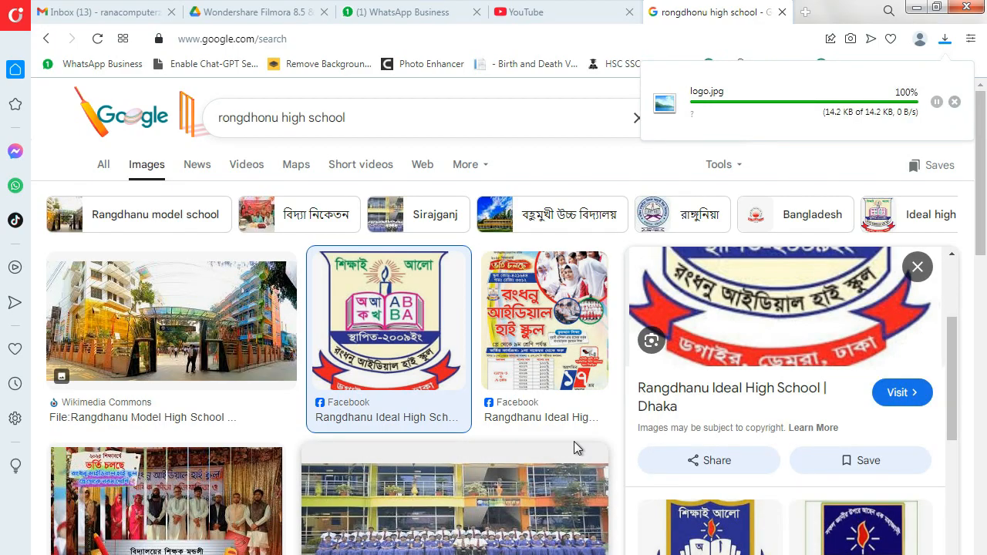
pyautogui.moveTo(633, 392); pyautogui.dragTo(824, 393)
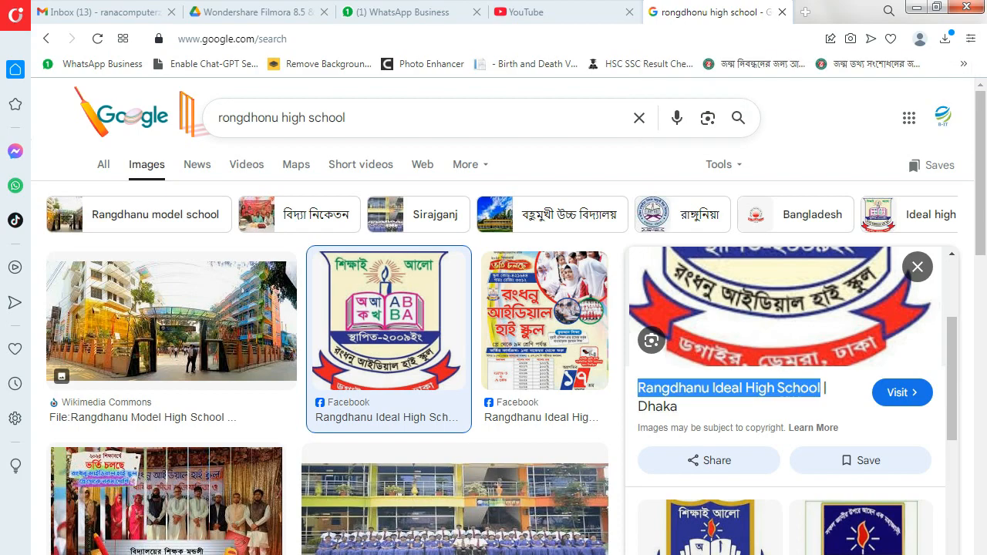
pyautogui.hotkey('alt', 'Tab')
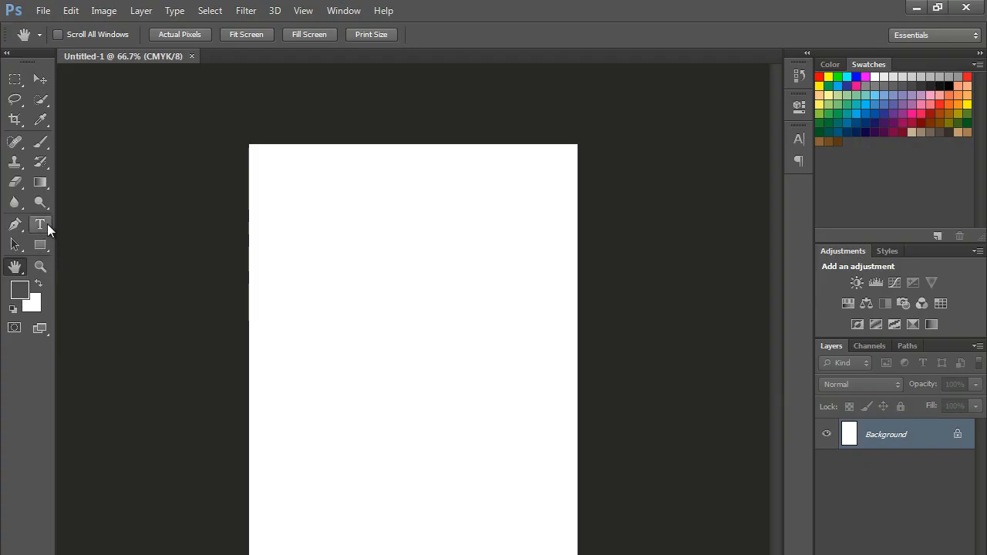
# - Open the downloaded logo.jpg in Photoshop
pyautogui.click(44, 10)
pyautogui.click(57, 40)
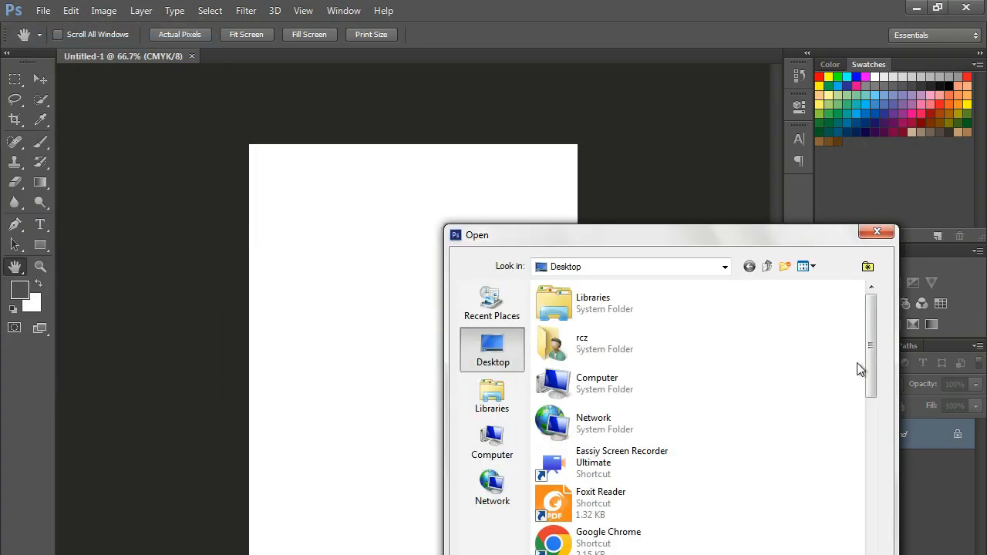
pyautogui.moveTo(871, 373); pyautogui.dragTo(870, 549)
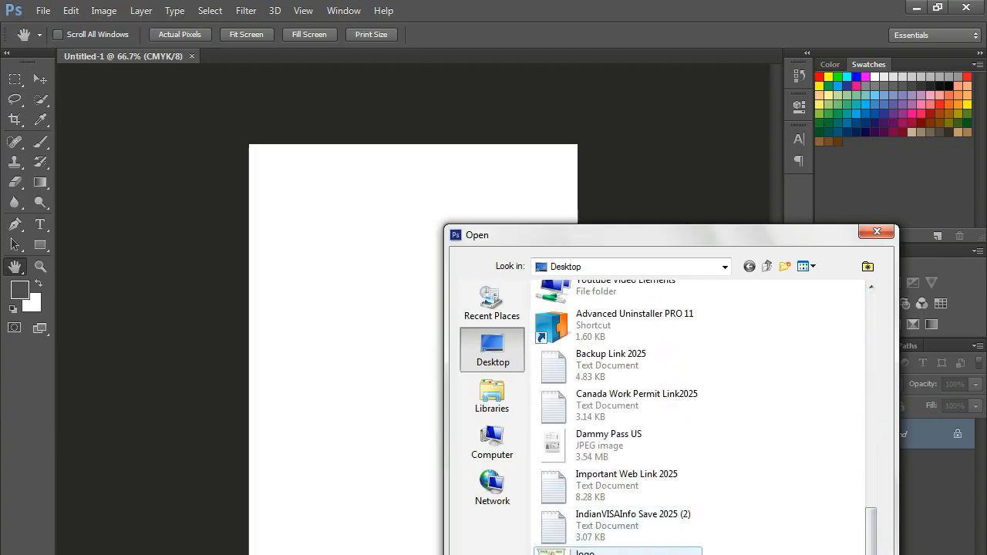
pyautogui.doubleClick(584, 552)
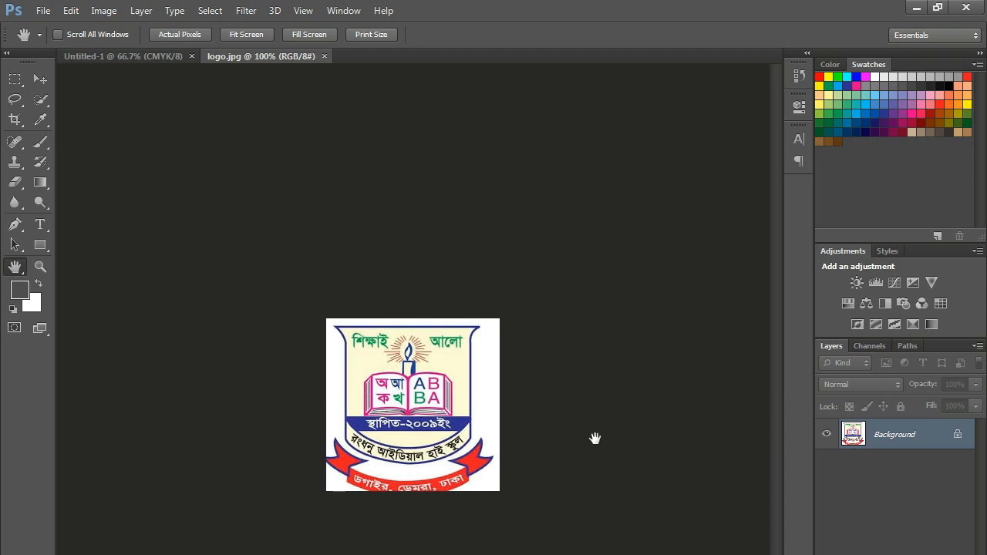
# - Magic-erase the logo's white background, cut it, close logo.jpg unsaved and paste into Untitled-1
pyautogui.click(12, 187)
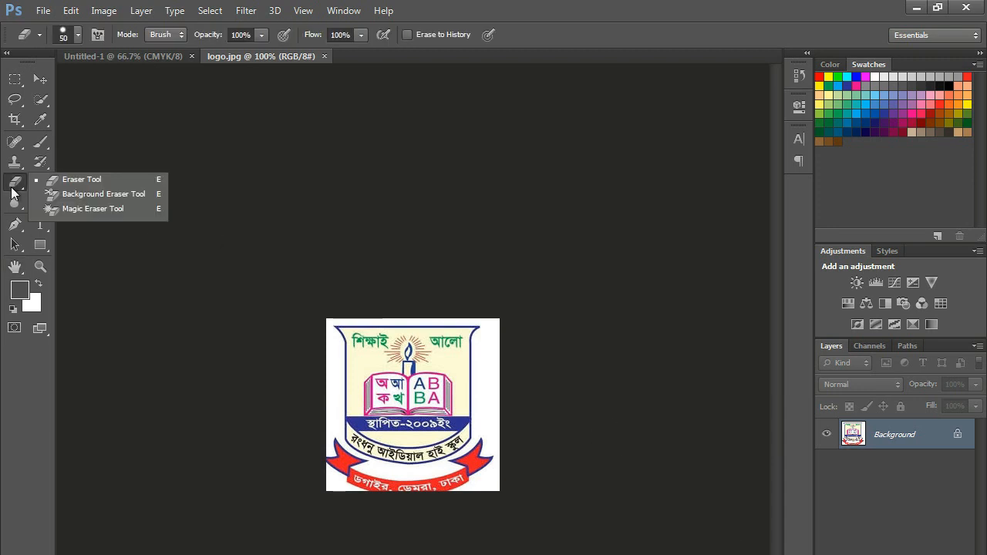
pyautogui.click(80, 209)
pyautogui.click(339, 371)
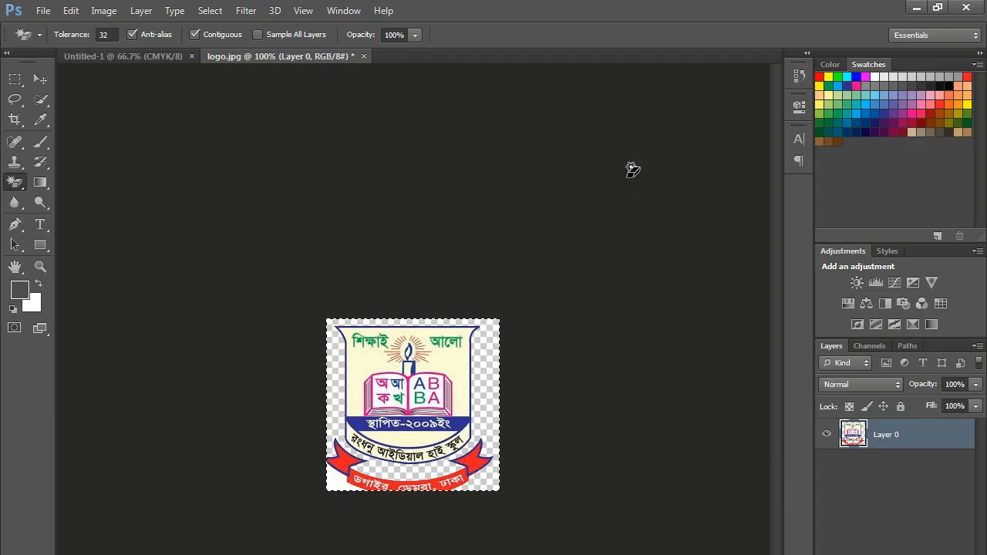
pyautogui.hotkey('ctrl', 'x')
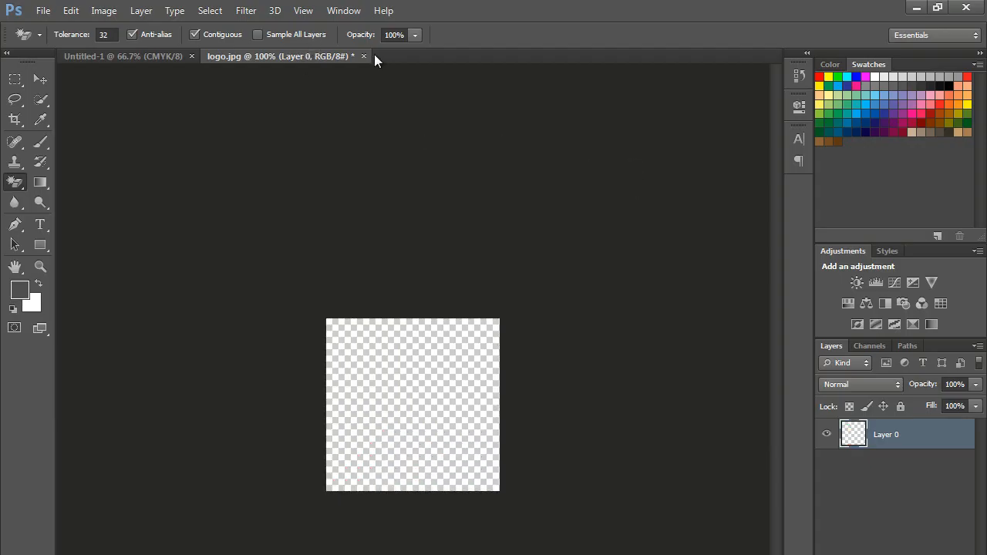
pyautogui.click(364, 56)
pyautogui.click(497, 293)
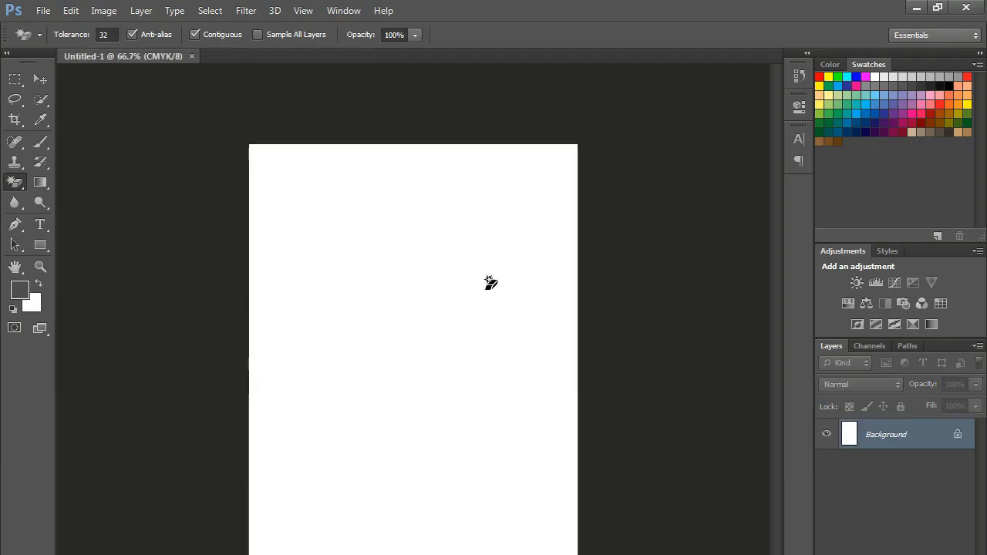
pyautogui.hotkey('ctrl', 'v')
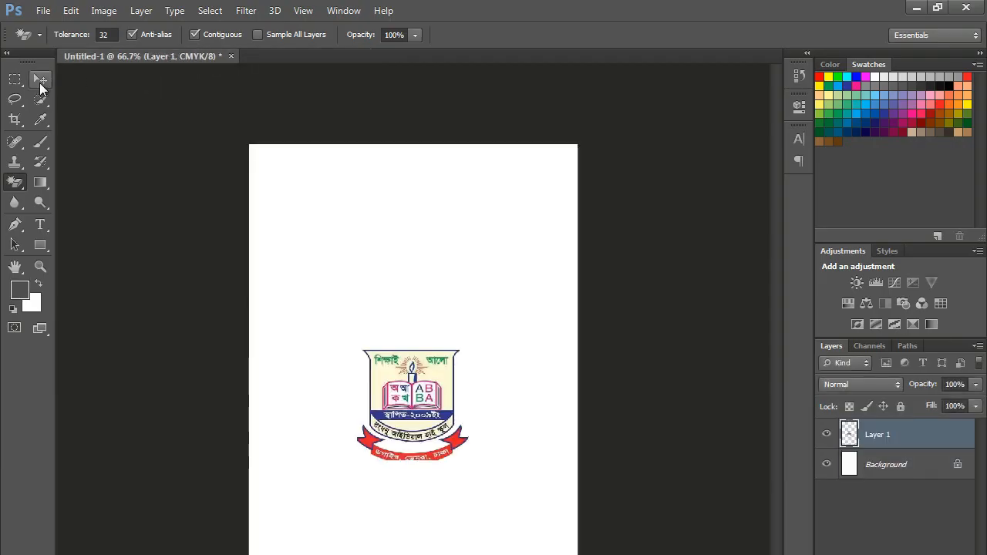
# - Move the logo to the top centre of the card and shrink it to about 80%
pyautogui.click(40, 81)
pyautogui.moveTo(408, 404); pyautogui.dragTo(396, 209)
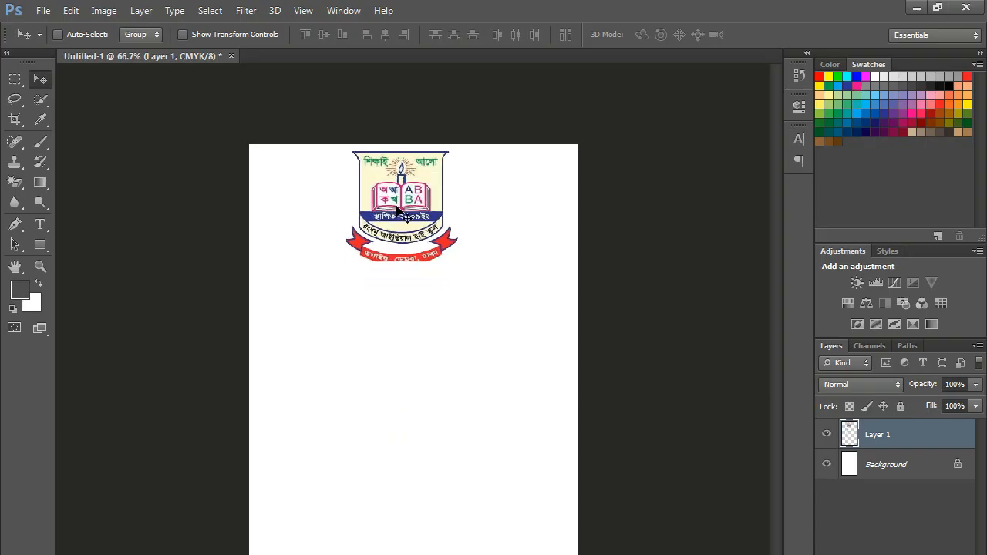
pyautogui.hotkey('ctrl', 't')
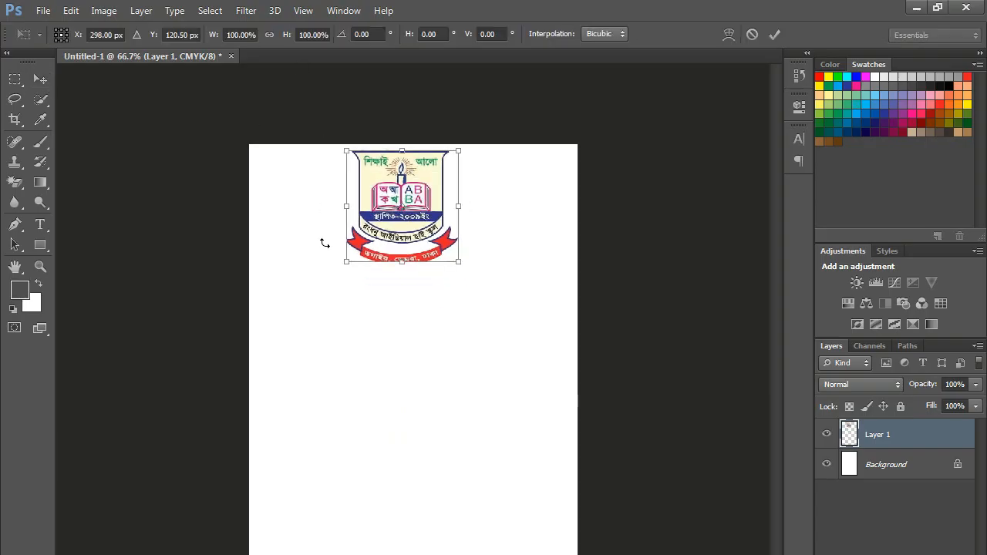
pyautogui.moveTo(344, 263); pyautogui.dragTo(360, 243)
pyautogui.moveTo(459, 240); pyautogui.dragTo(452, 234)
pyautogui.press('Return')
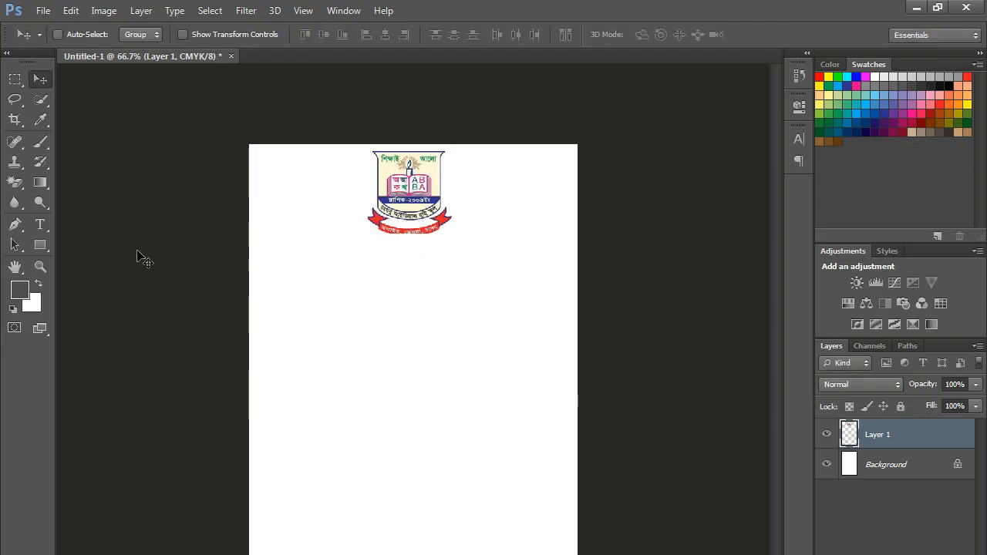
# - Add a Myriad Pro Bold text line below the logo reading Rangdhanu Ideal High School
pyautogui.click(40, 226)
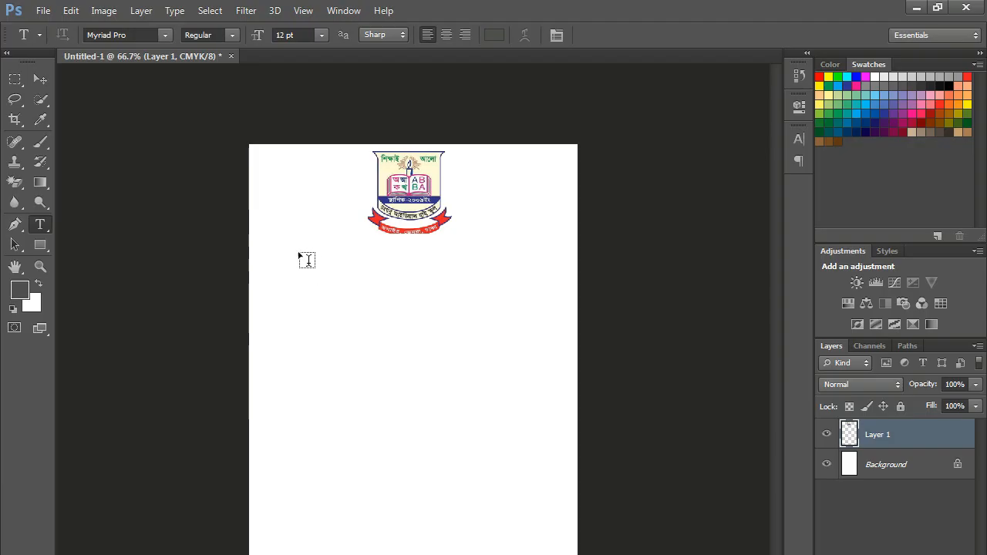
pyautogui.click(235, 34)
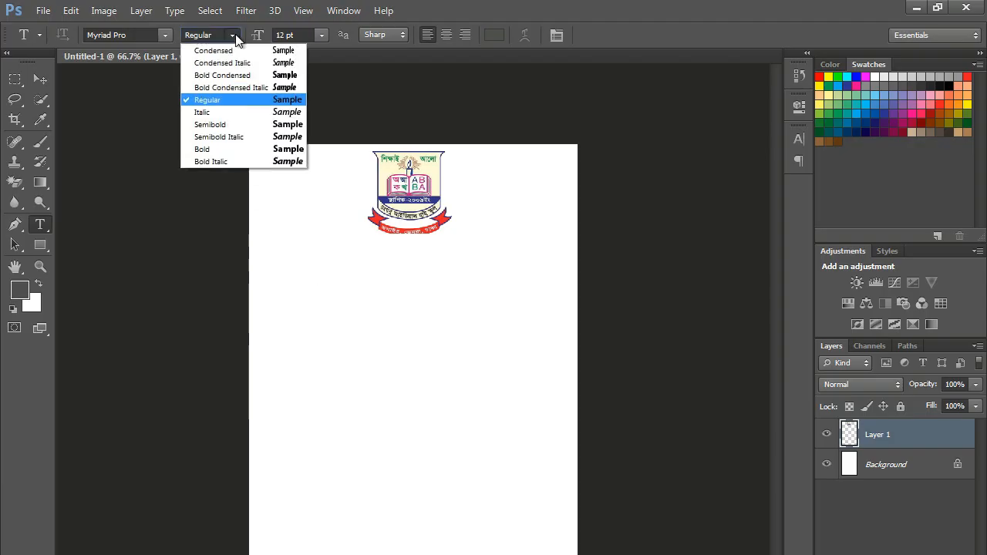
pyautogui.click(212, 150)
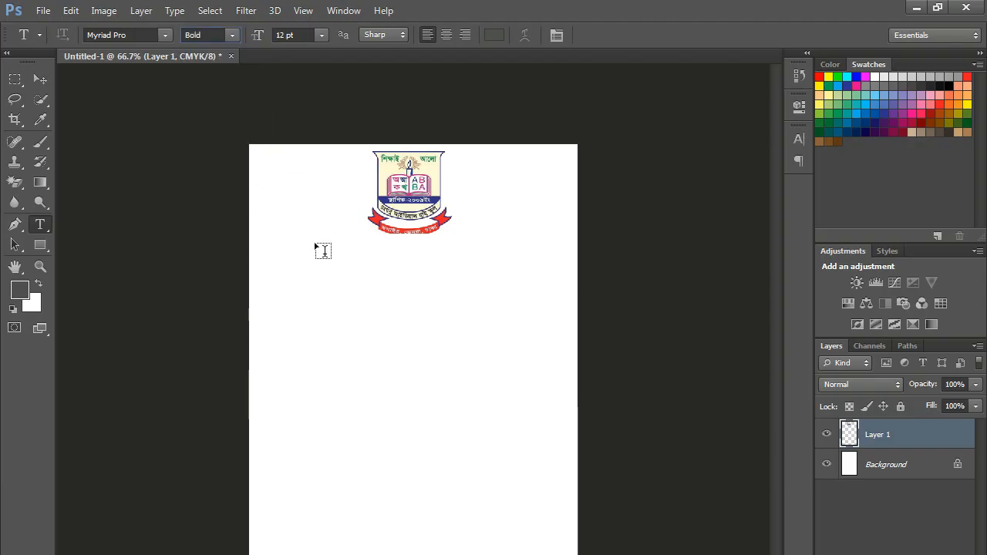
pyautogui.click(309, 266)
pyautogui.press('ctrl')
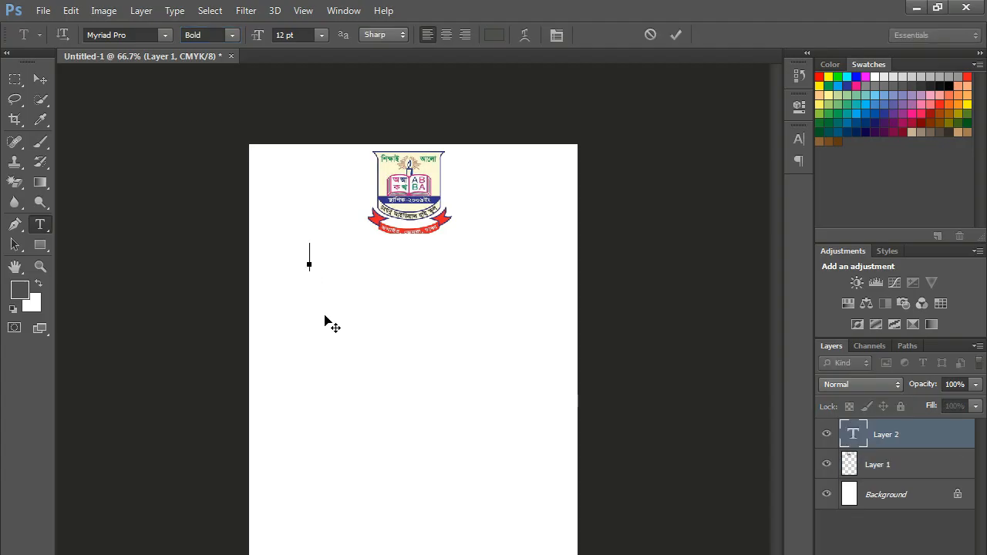
pyautogui.hotkey('alt', 'Tab')
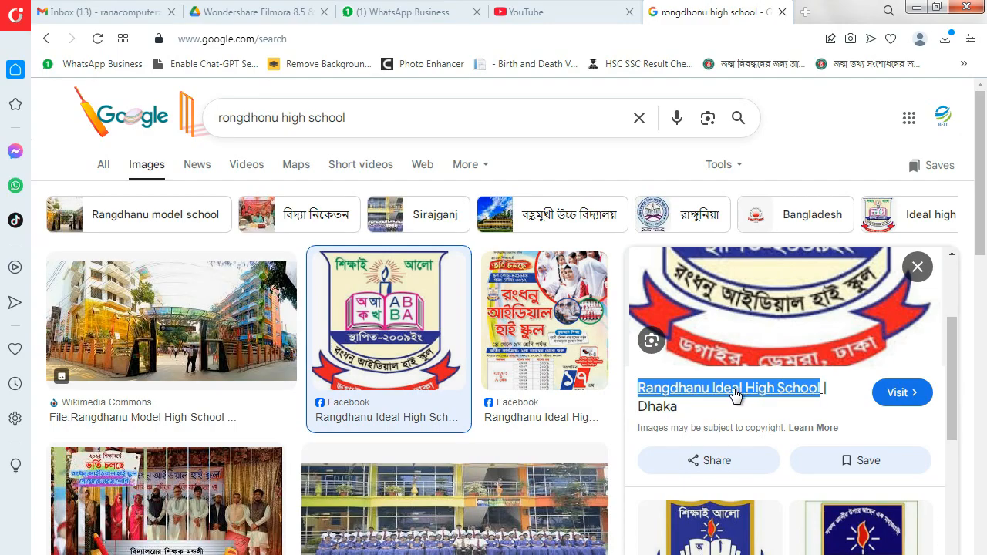
pyautogui.hotkey('alt', 'Tab')
pyautogui.hotkey('ctrl', 'v')
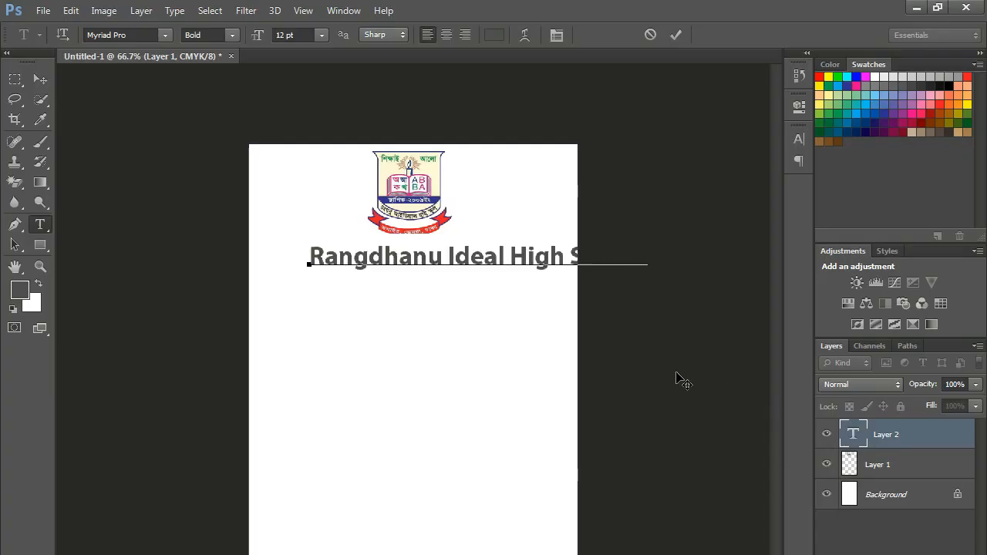
# - Shrink the school name to 8.95 pt so it fits the page, centred under the logo
pyautogui.click(676, 35)
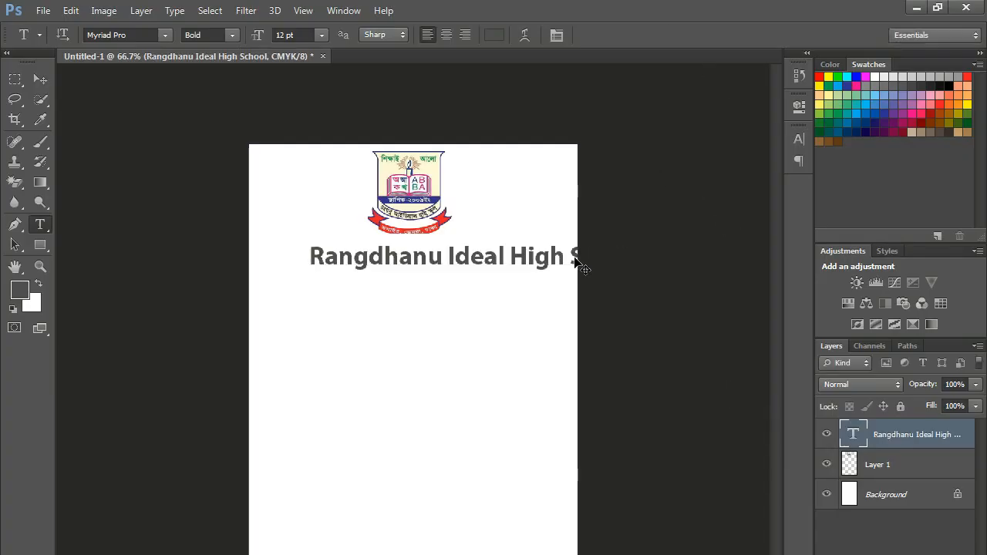
pyautogui.moveTo(566, 257); pyautogui.dragTo(518, 250)
pyautogui.hotkey('ctrl', 't')
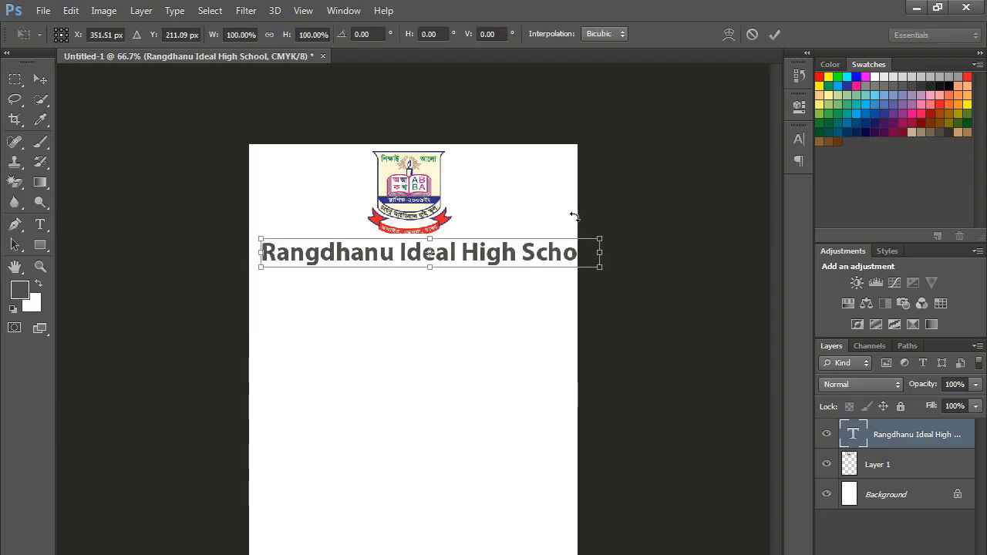
pyautogui.moveTo(604, 270); pyautogui.dragTo(567, 260)
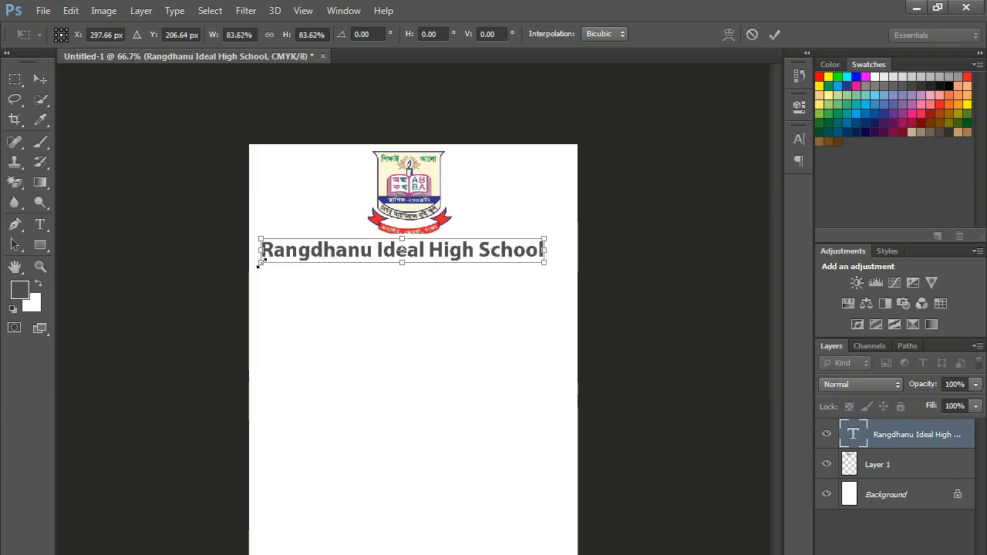
pyautogui.moveTo(260, 262); pyautogui.dragTo(291, 259)
pyautogui.moveTo(518, 251); pyautogui.dragTo(511, 254)
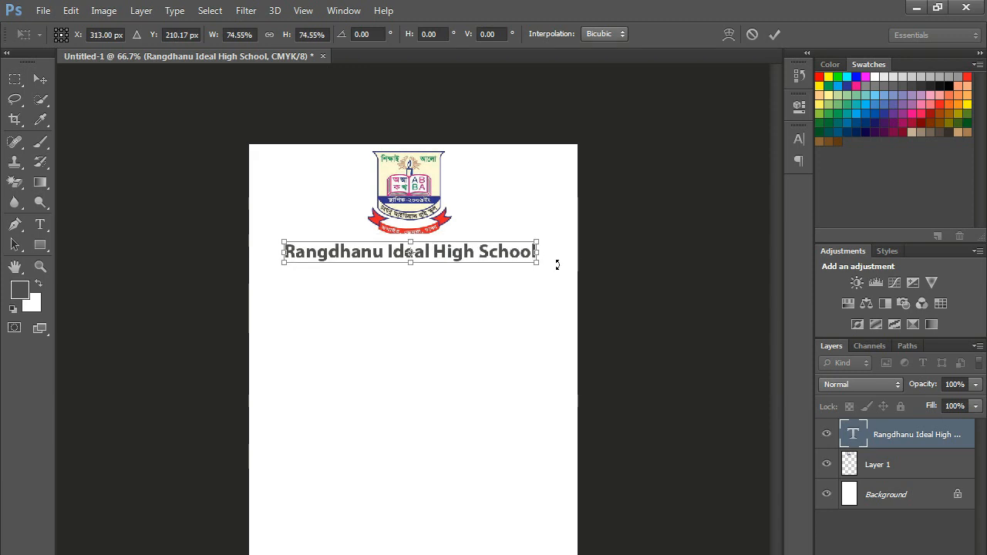
pyautogui.press('Return')
# - Colour the school name text dark blue (hue 237)
pyautogui.click(479, 245)
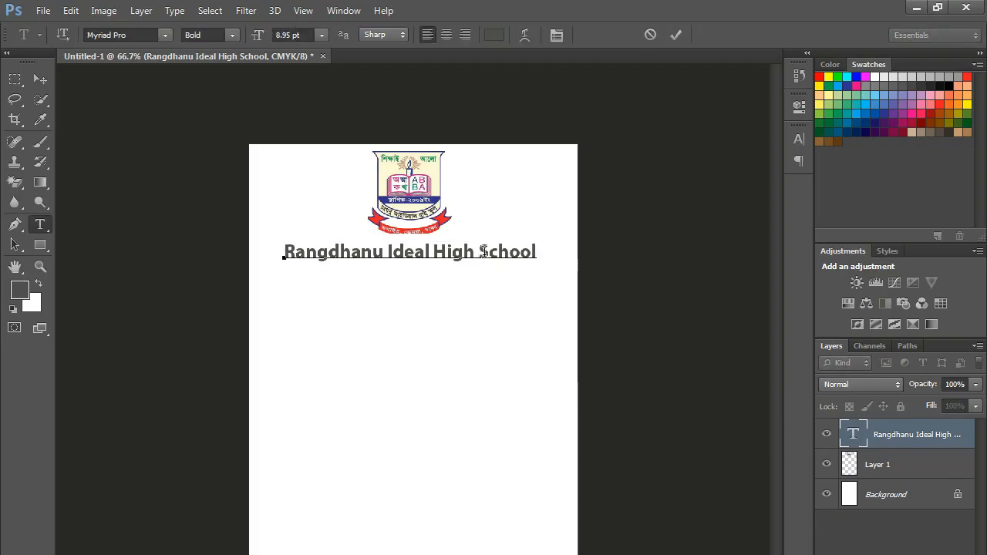
pyautogui.hotkey('ctrl', 'a')
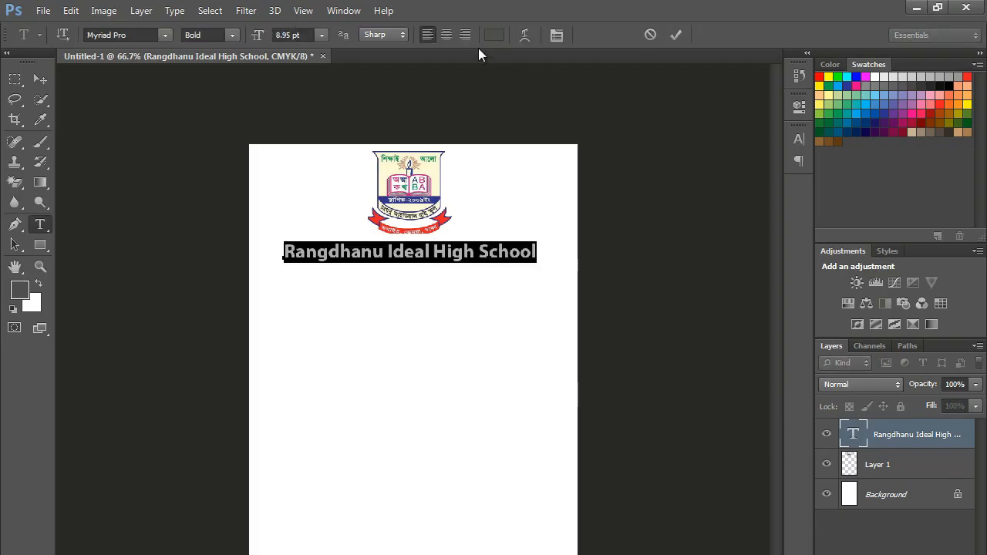
pyautogui.click(494, 36)
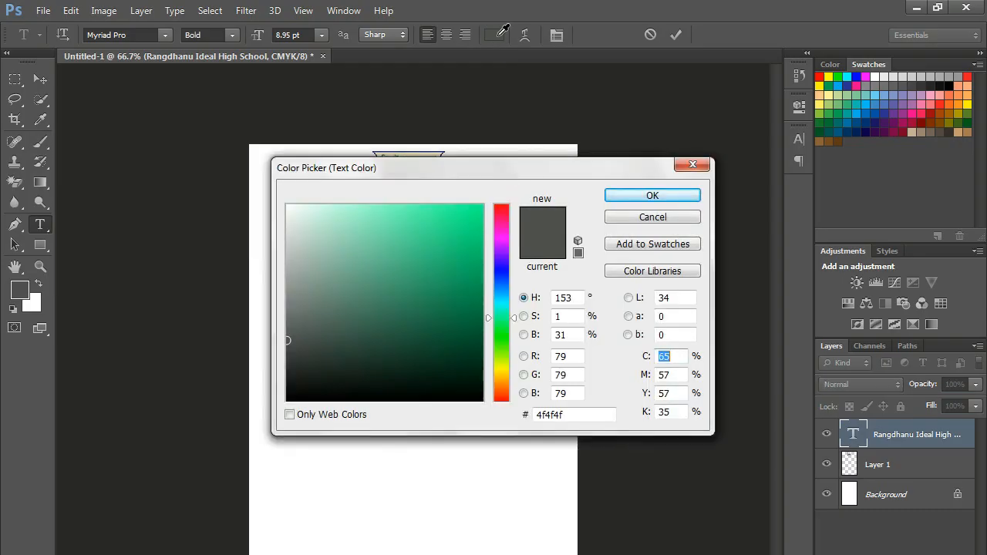
pyautogui.moveTo(528, 166); pyautogui.dragTo(742, 326)
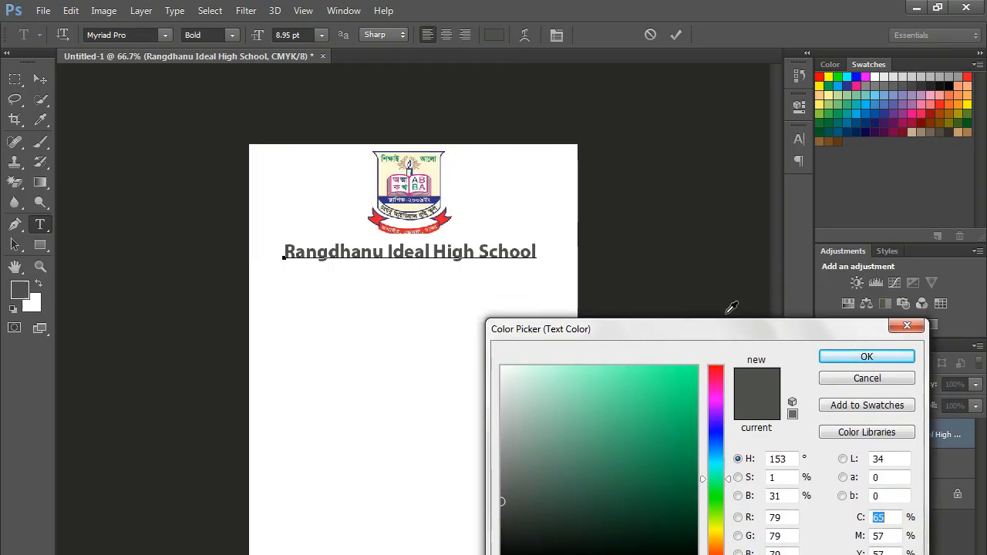
pyautogui.click(717, 433)
pyautogui.click(690, 406)
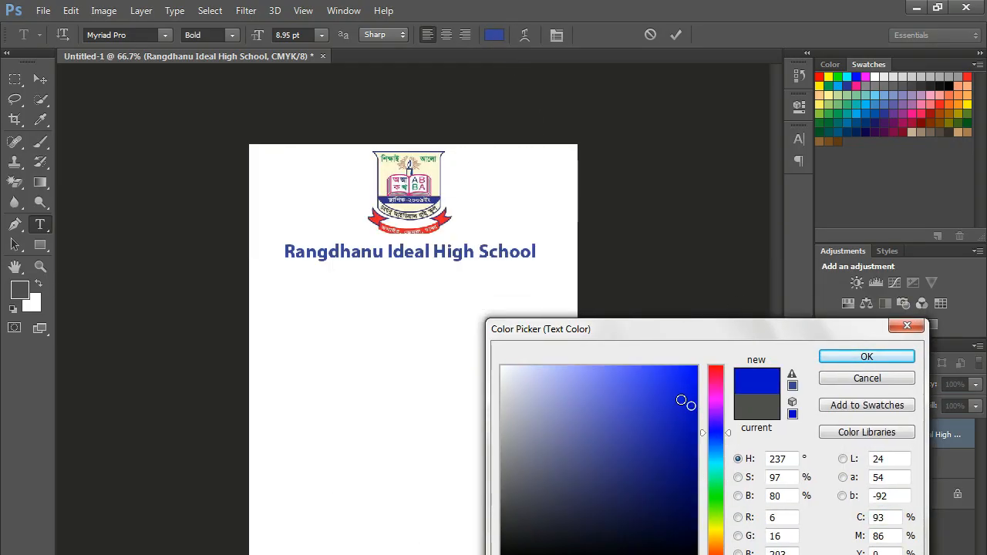
pyautogui.click(679, 384)
pyautogui.click(680, 441)
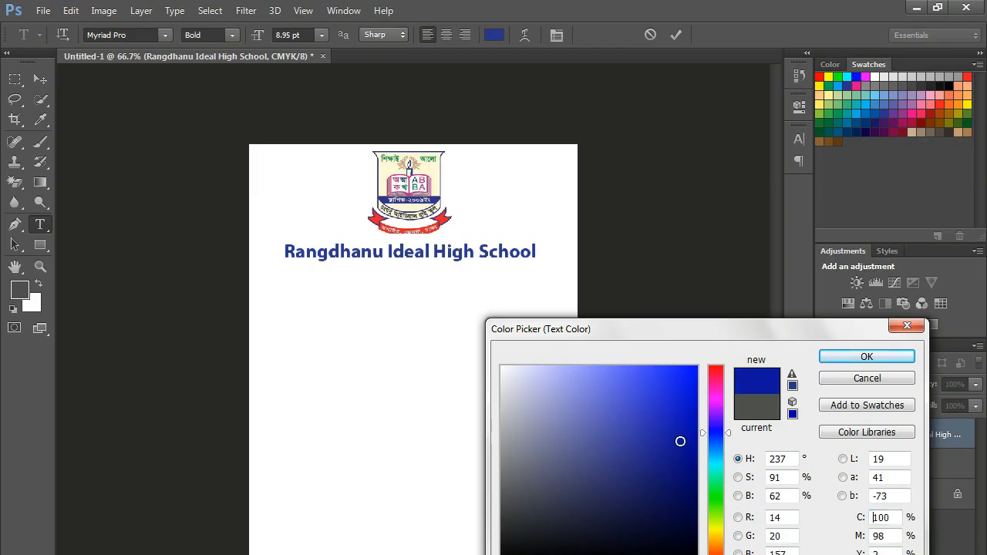
pyautogui.click(677, 422)
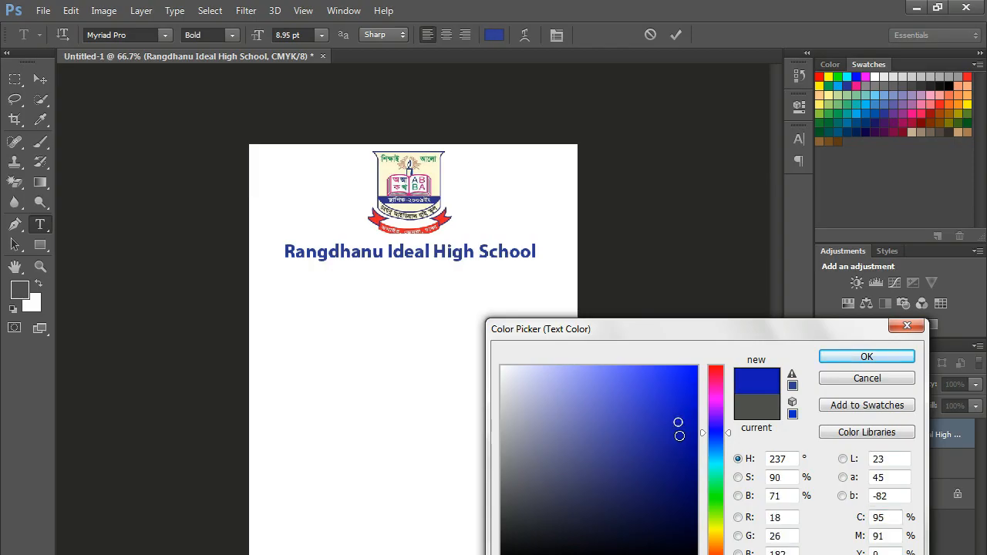
pyautogui.click(874, 357)
pyautogui.click(878, 497)
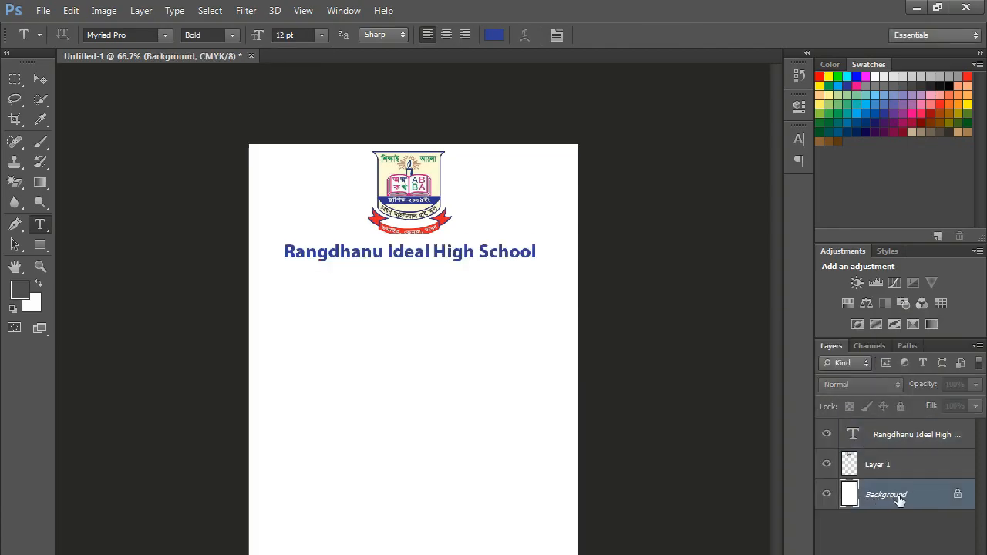
# - With the Paint Bucket, trial-fill the background in lavender and then pink
pyautogui.click(44, 180)
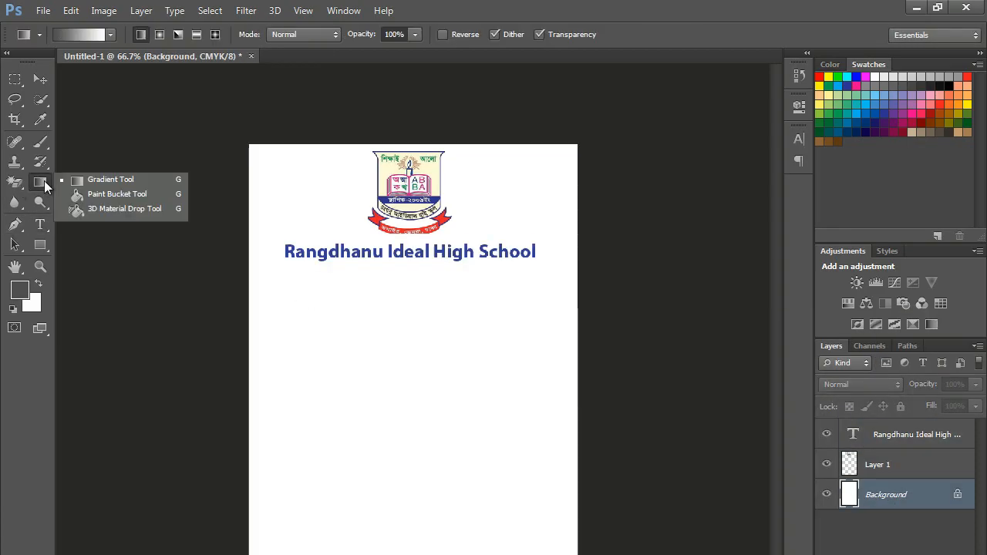
pyautogui.click(91, 197)
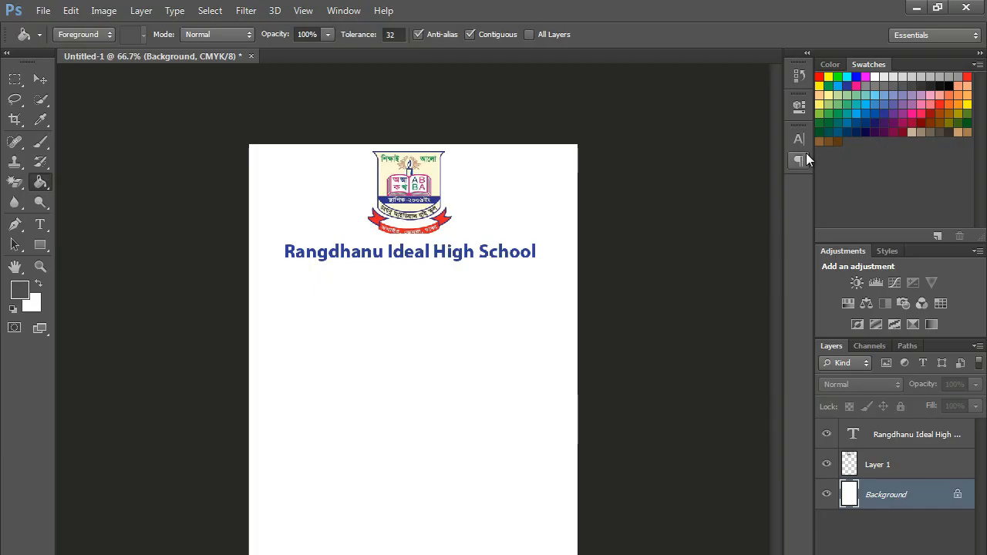
pyautogui.click(910, 95)
pyautogui.click(521, 378)
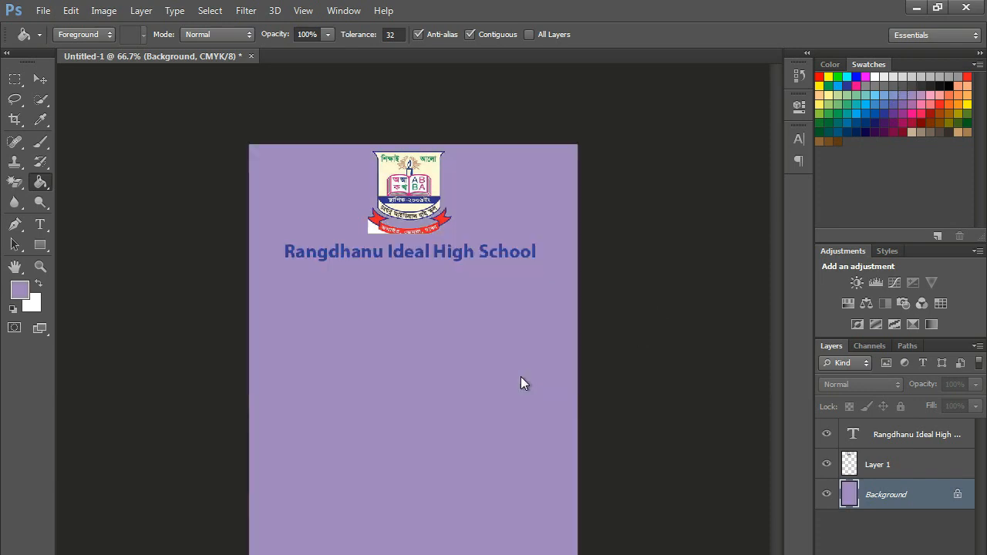
pyautogui.click(952, 92)
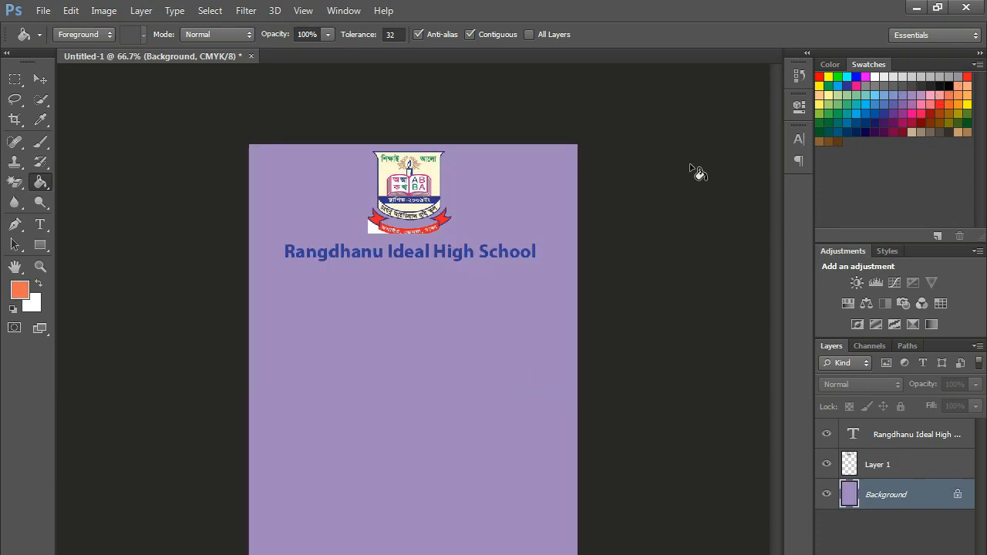
pyautogui.click(856, 85)
pyautogui.click(552, 292)
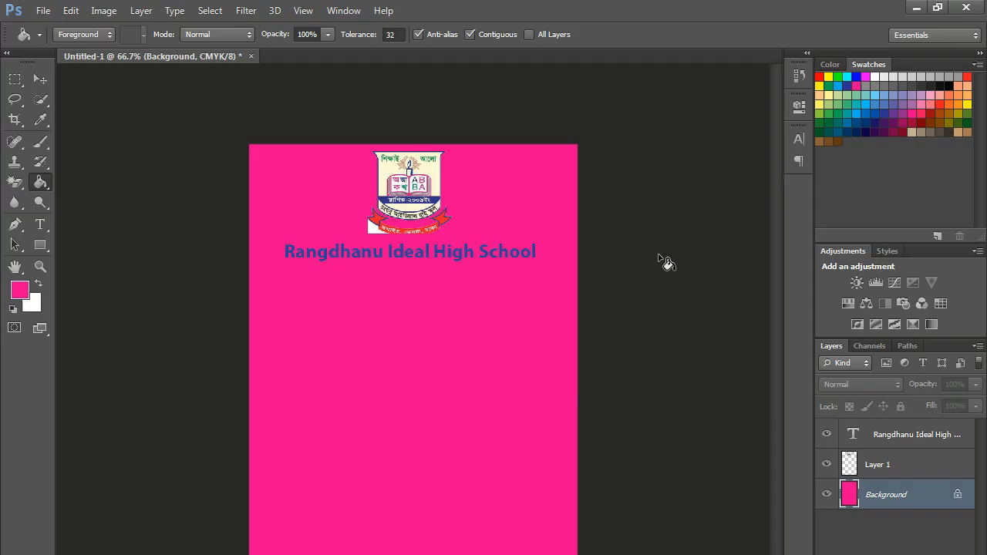
# - Try light green, lavender and dark green fills before settling on a dark teal background
pyautogui.click(836, 104)
pyautogui.click(522, 205)
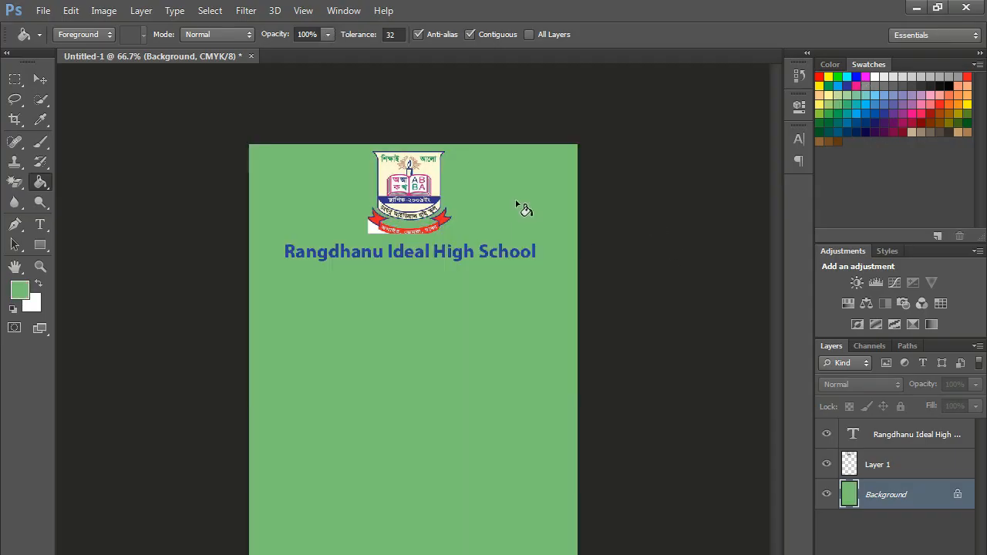
pyautogui.click(922, 94)
pyautogui.click(558, 193)
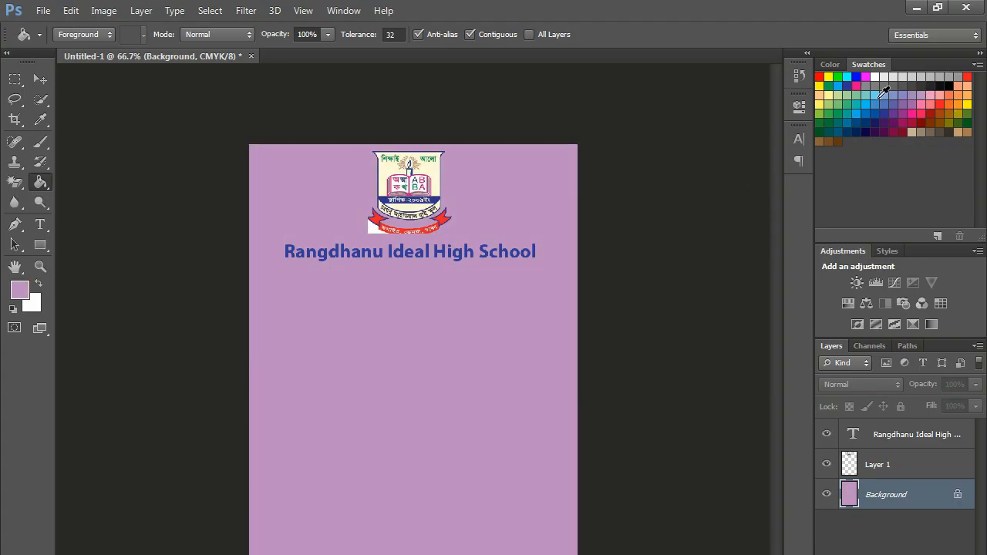
pyautogui.click(831, 102)
pyautogui.click(543, 188)
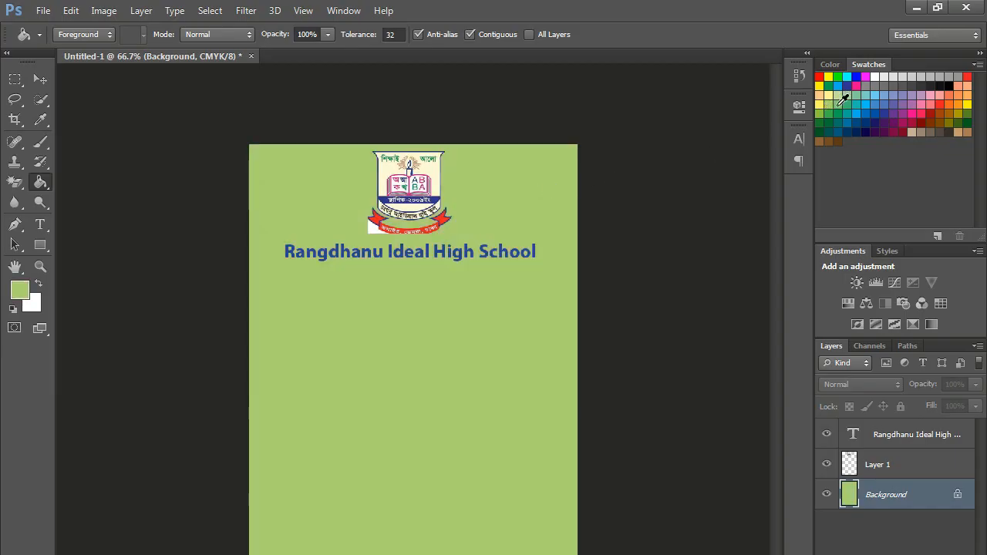
pyautogui.click(840, 113)
pyautogui.click(535, 199)
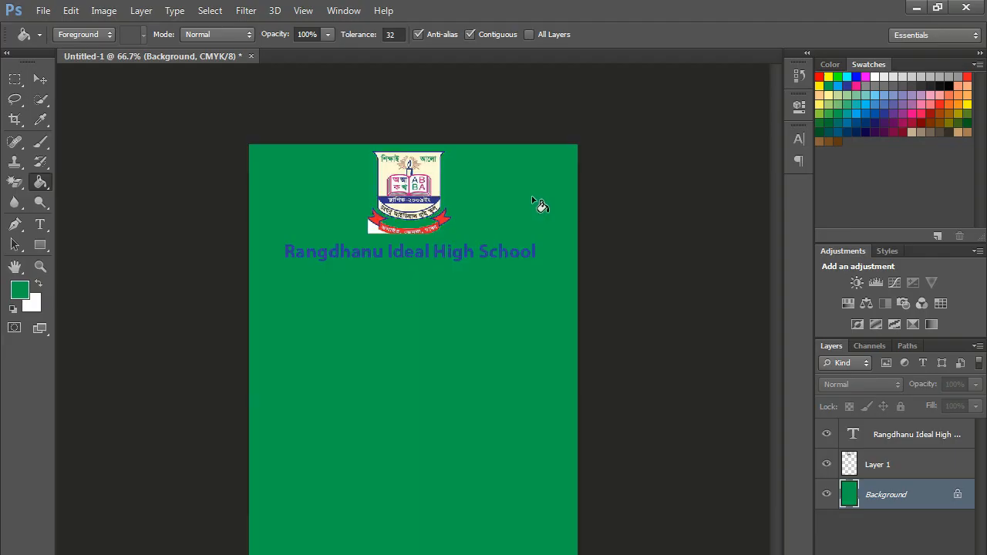
pyautogui.click(837, 116)
pyautogui.click(538, 199)
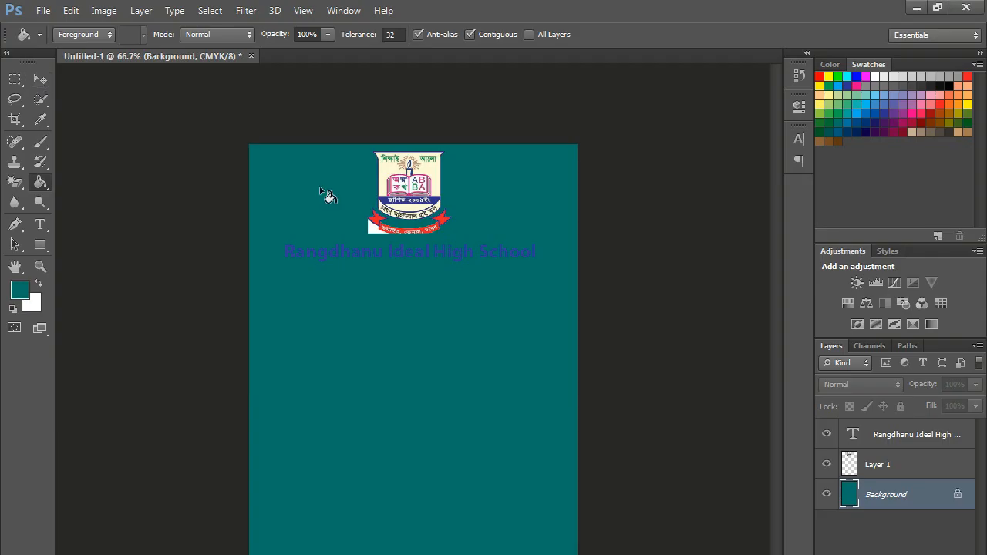
# - Change the school name text colour to white
pyautogui.click(40, 79)
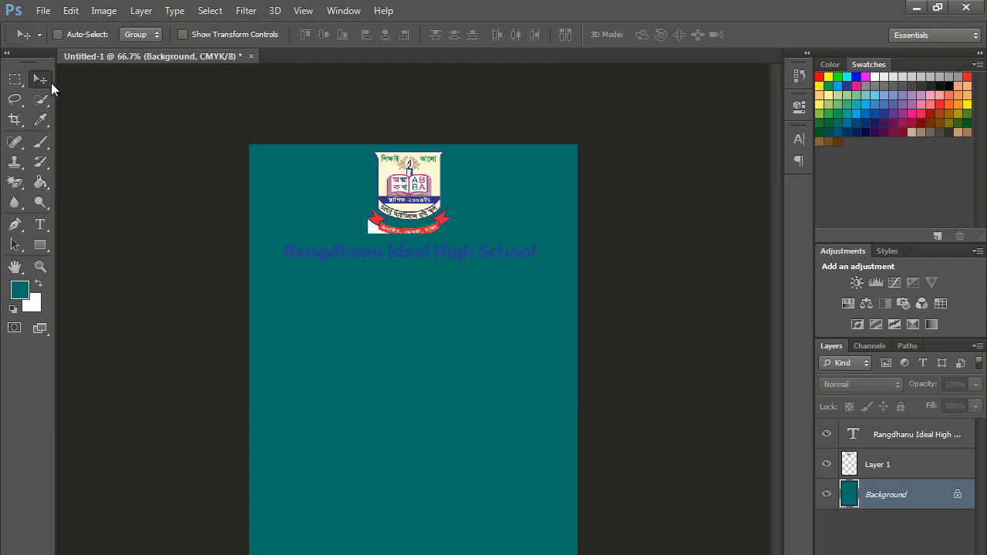
pyautogui.keyDown('ctrl'); pyautogui.click(461, 253); pyautogui.keyUp('ctrl')
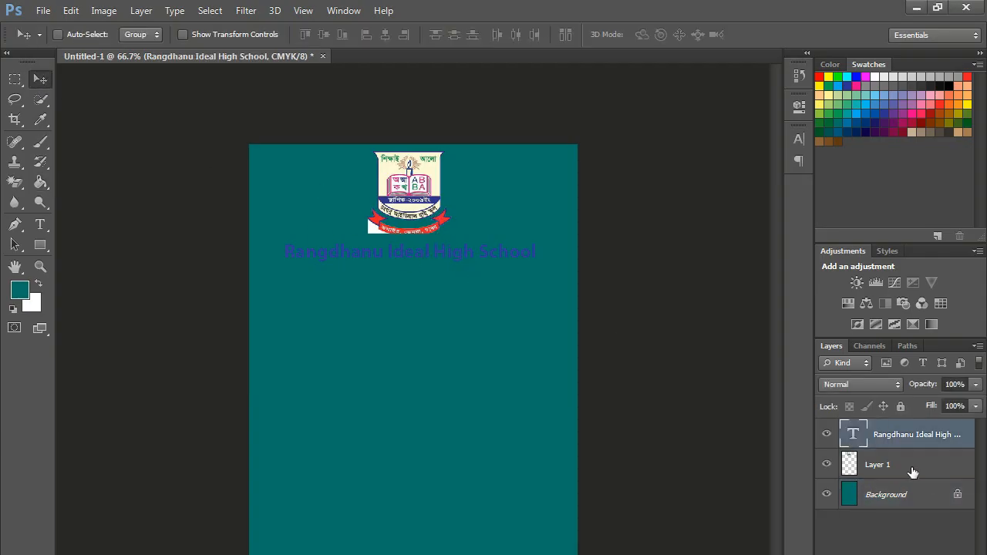
pyautogui.click(40, 223)
pyautogui.click(376, 255)
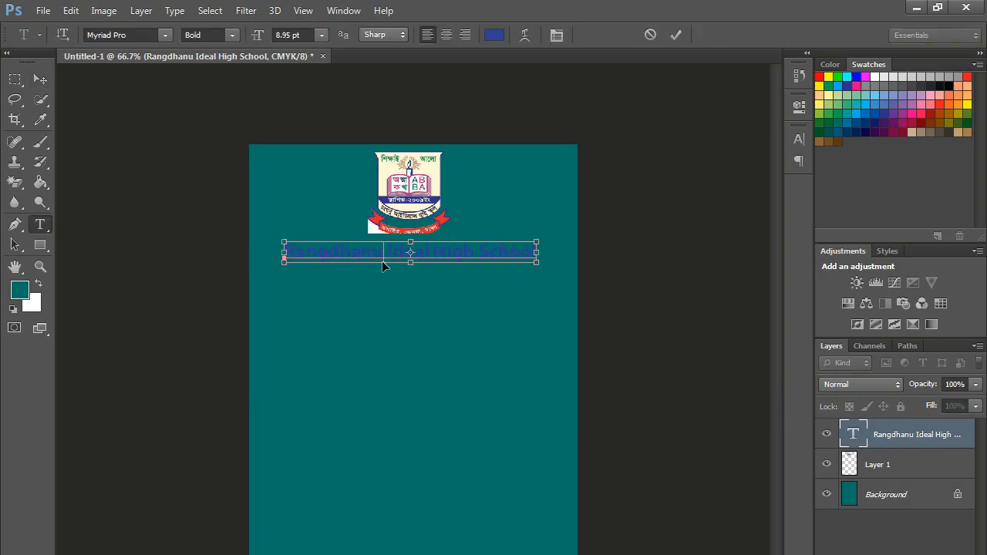
pyautogui.hotkey('ctrl', 'a')
pyautogui.click(494, 36)
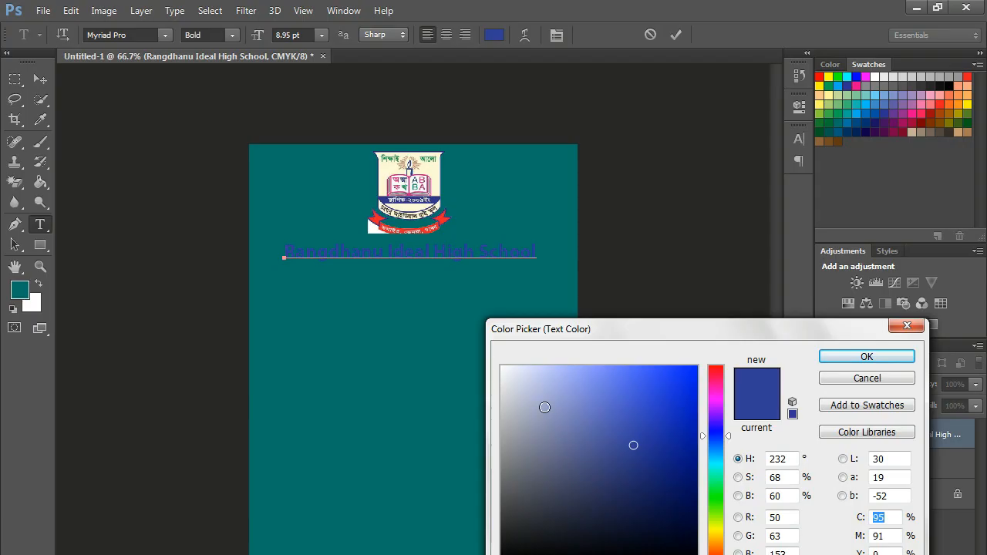
pyautogui.click(503, 366)
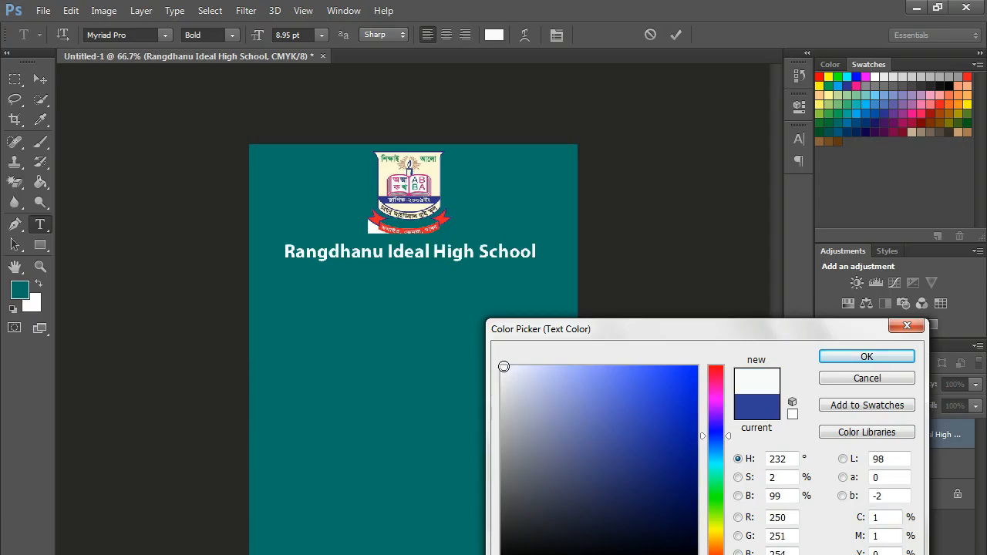
pyautogui.click(865, 357)
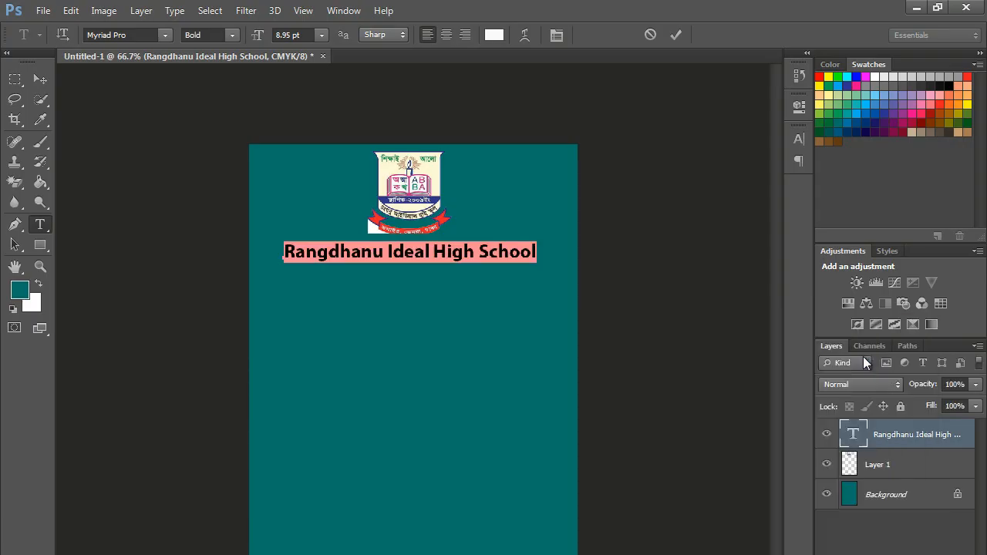
pyautogui.click(676, 35)
# - Enlarge the school name headline slightly to about 9.81 pt
pyautogui.hotkey('ctrl', 't')
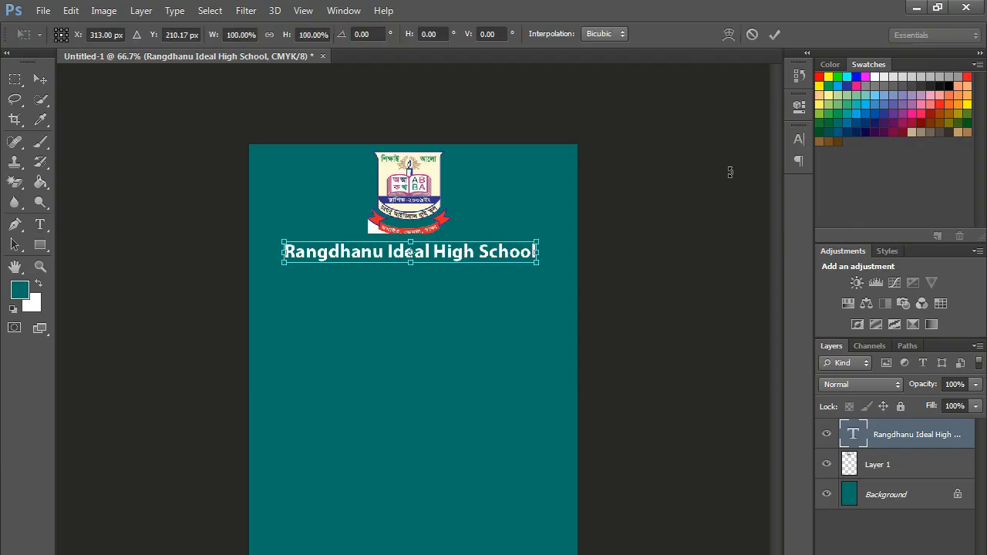
pyautogui.moveTo(541, 267); pyautogui.dragTo(565, 270)
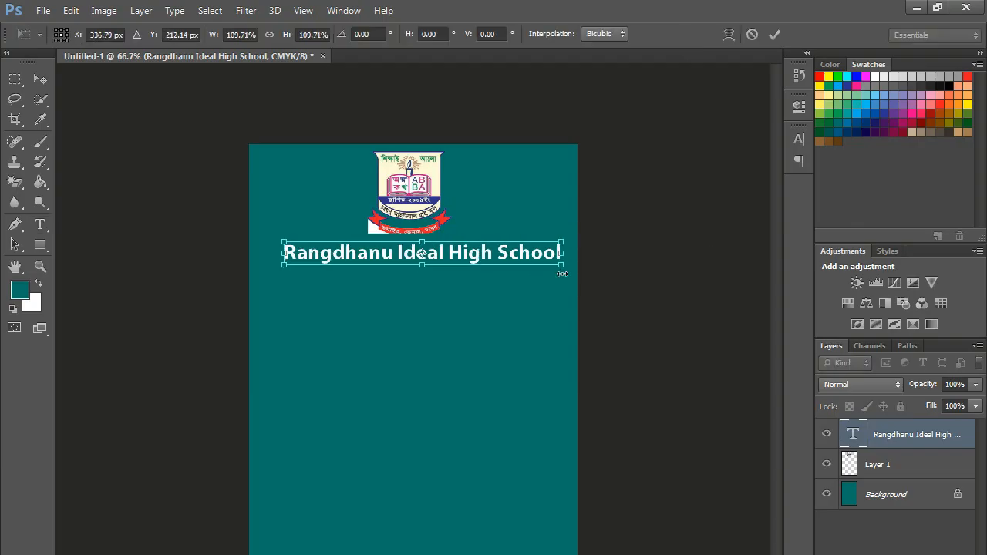
pyautogui.press('Return')
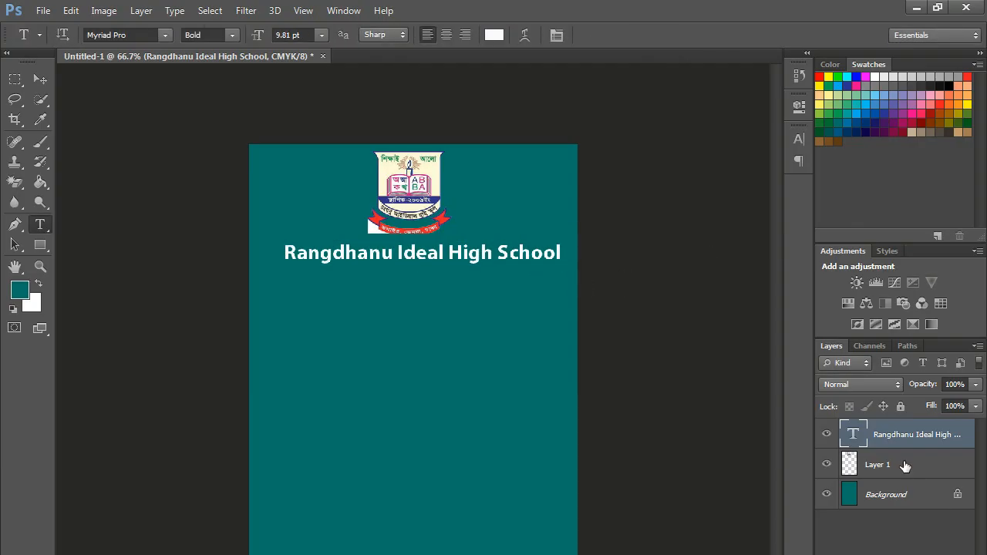
pyautogui.click(902, 465)
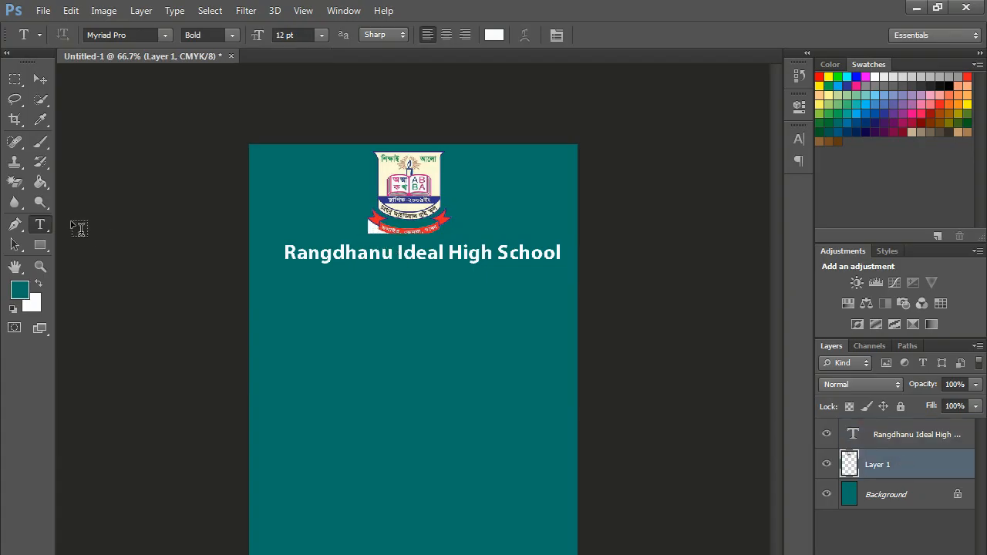
pyautogui.click(14, 183)
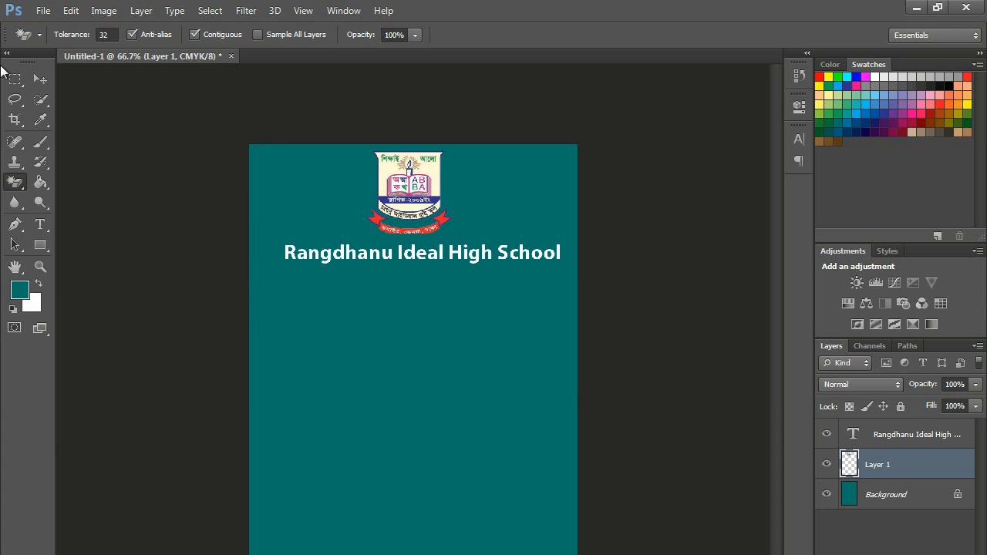
pyautogui.click(44, 79)
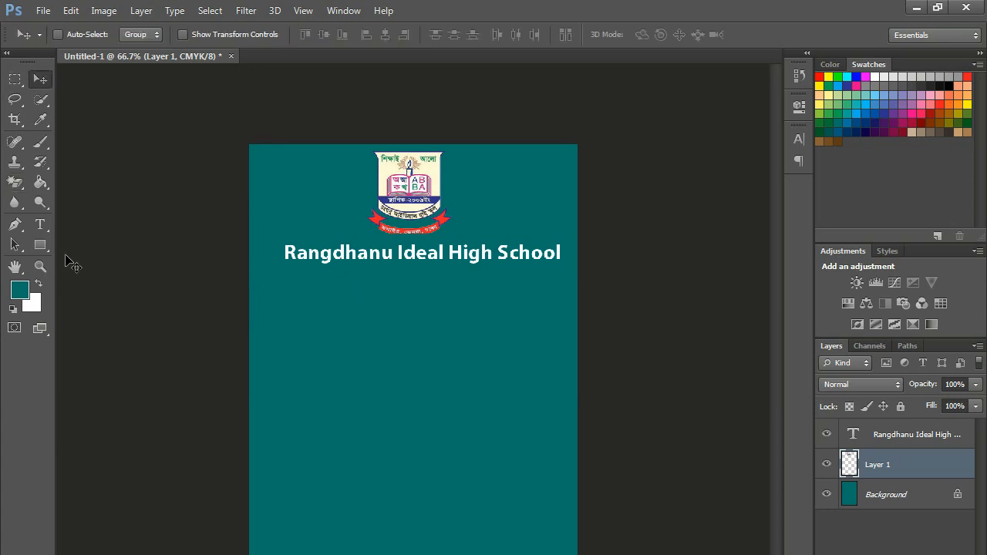
pyautogui.click(46, 243)
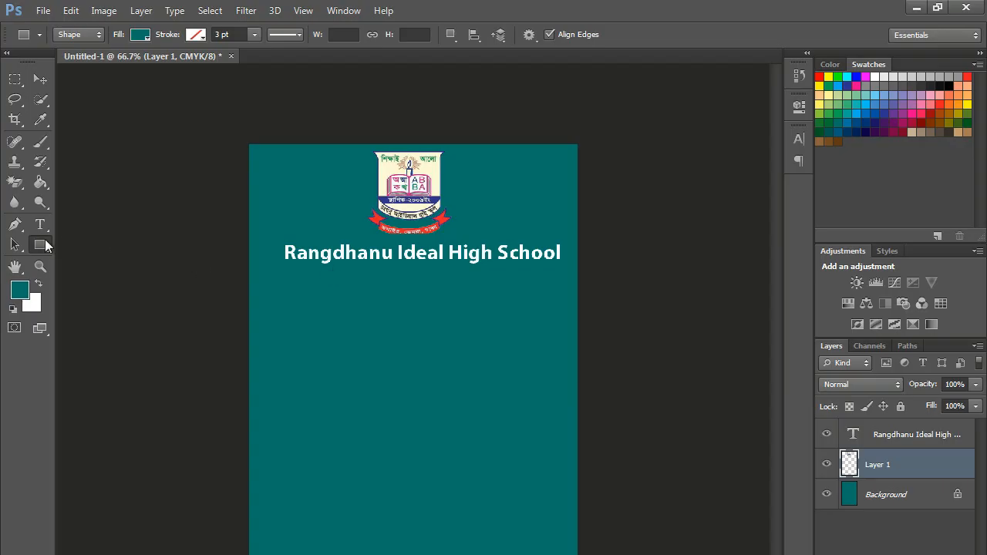
# - Draw a small rectangle below the school name and stretch it wider to the right
pyautogui.moveTo(346, 273); pyautogui.dragTo(396, 294)
pyautogui.hotkey('ctrl', 't')
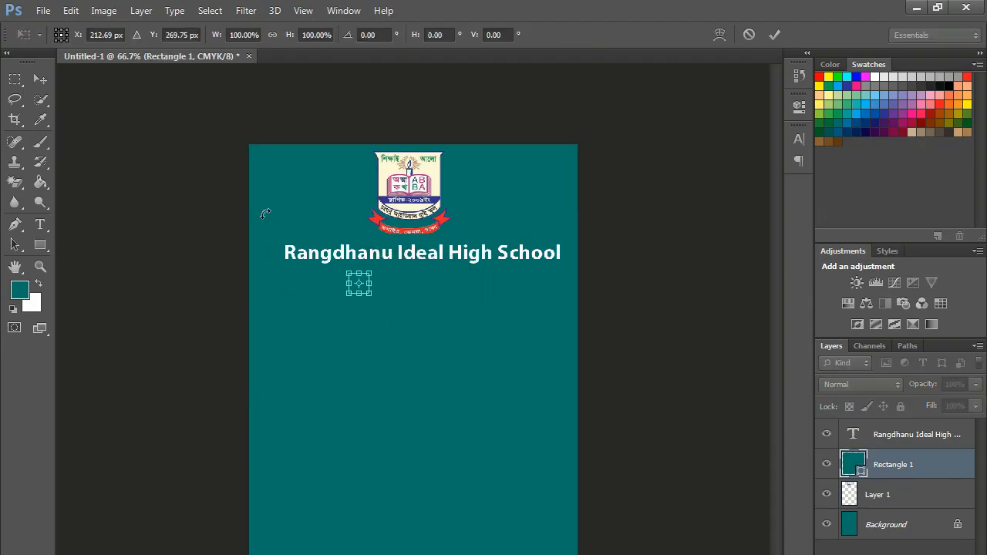
pyautogui.moveTo(368, 283); pyautogui.dragTo(465, 283)
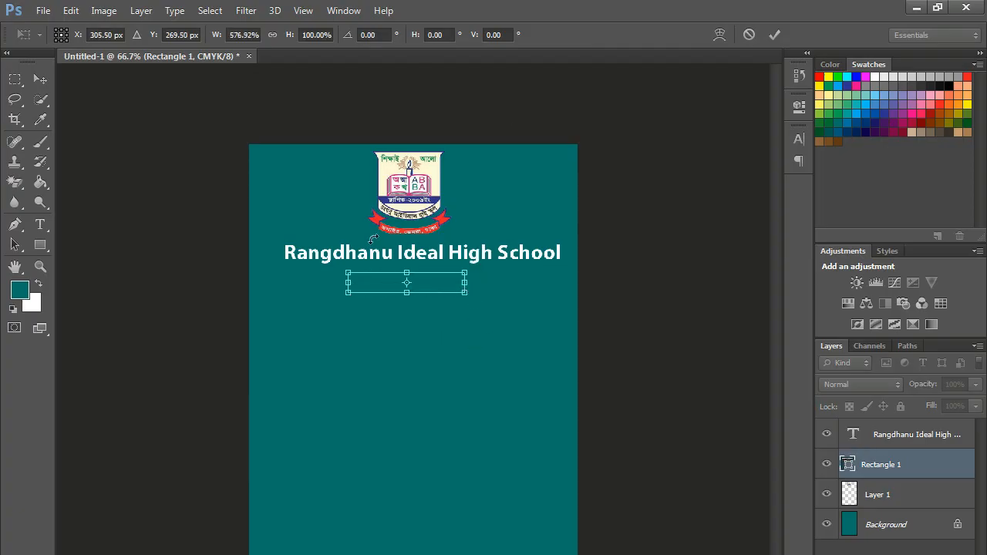
pyautogui.click(770, 34)
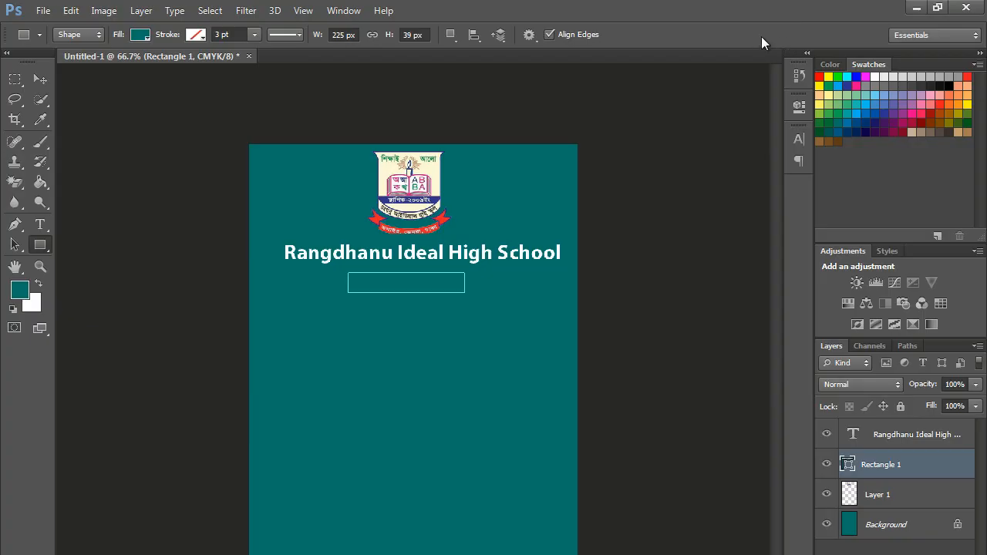
# - Fill the rectangle with salmon orange from the swatches after trying several blues, red and purple
pyautogui.click(140, 35)
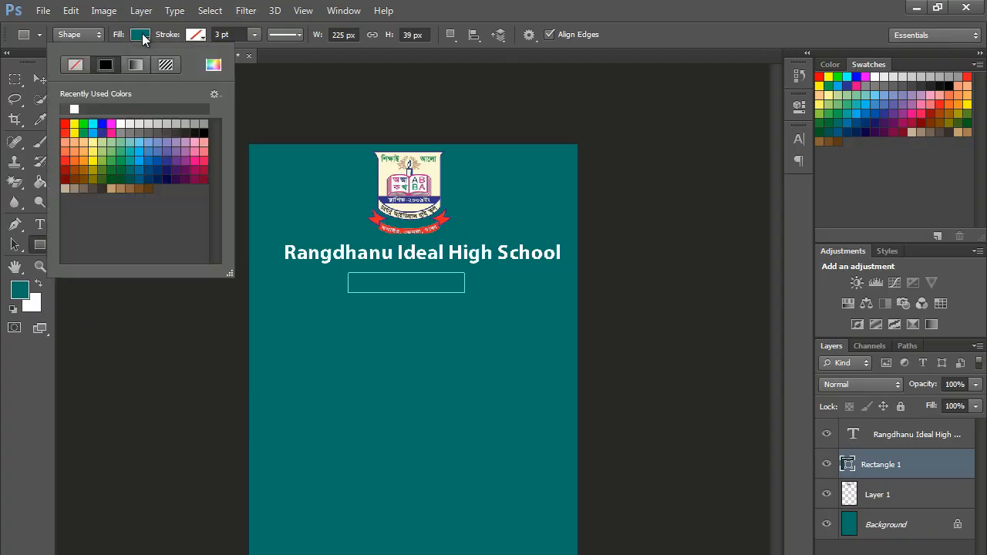
pyautogui.click(158, 161)
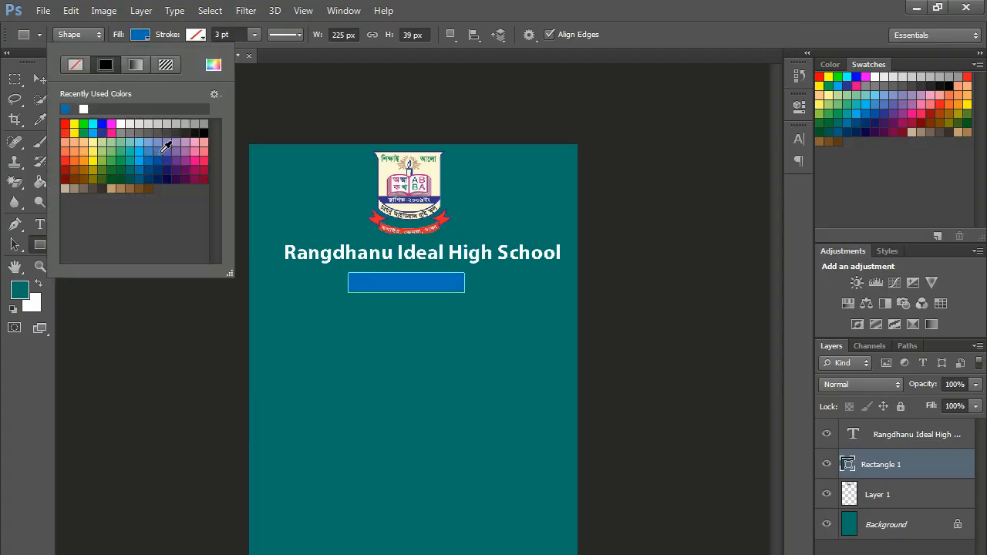
pyautogui.click(67, 124)
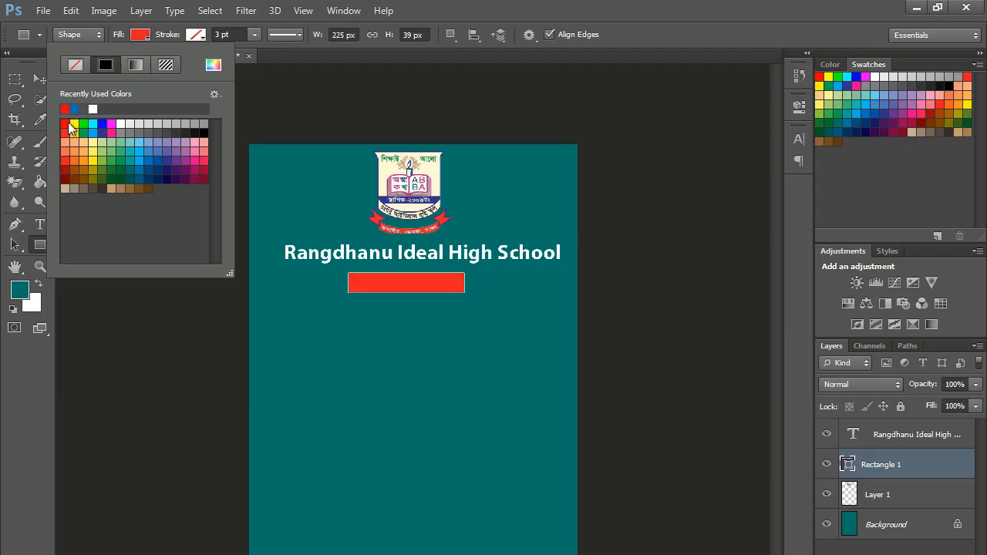
pyautogui.click(177, 157)
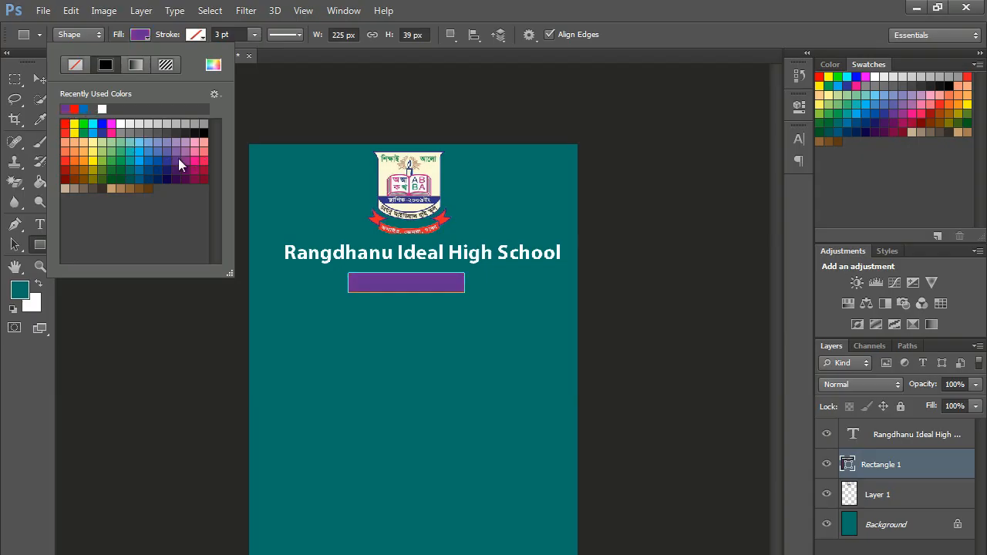
pyautogui.click(171, 163)
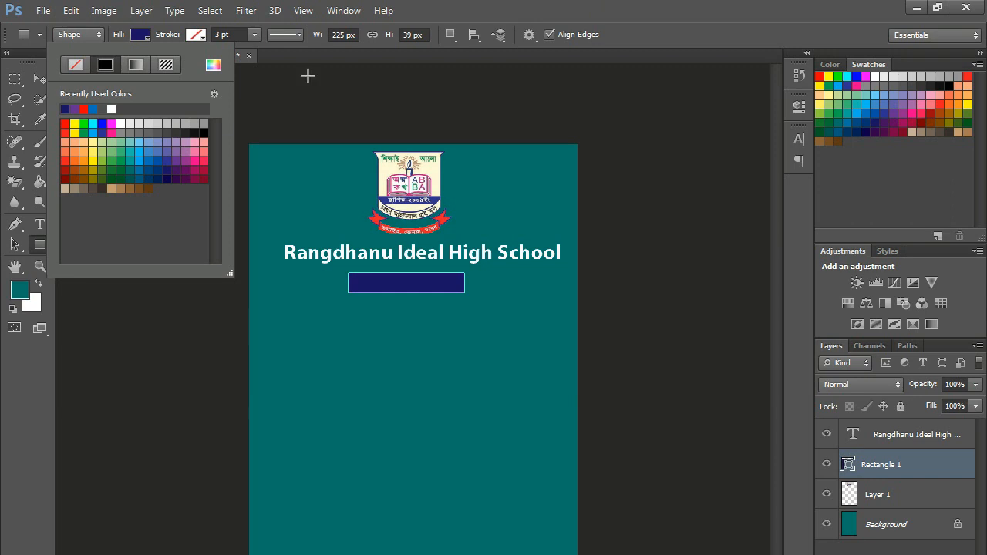
pyautogui.click(159, 159)
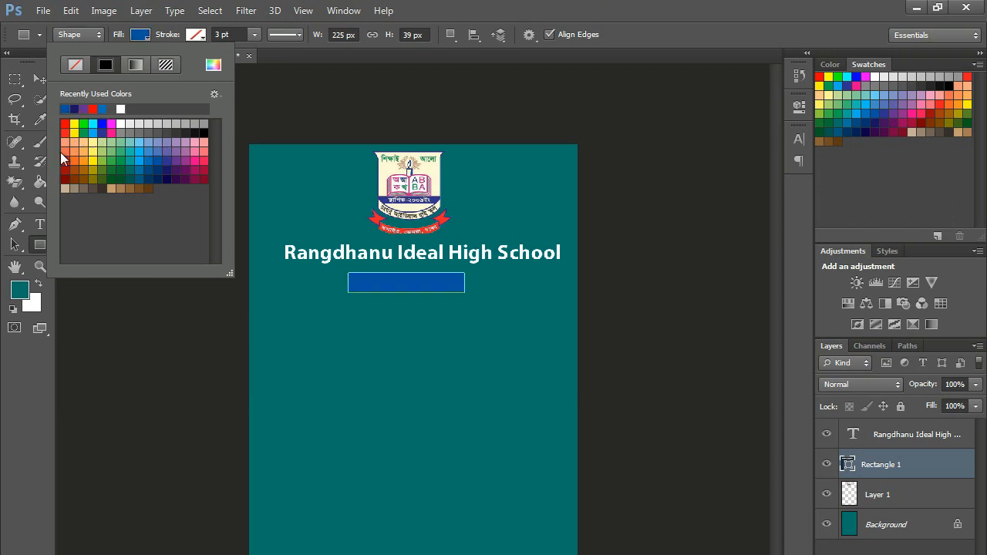
pyautogui.click(70, 145)
pyautogui.click(645, 8)
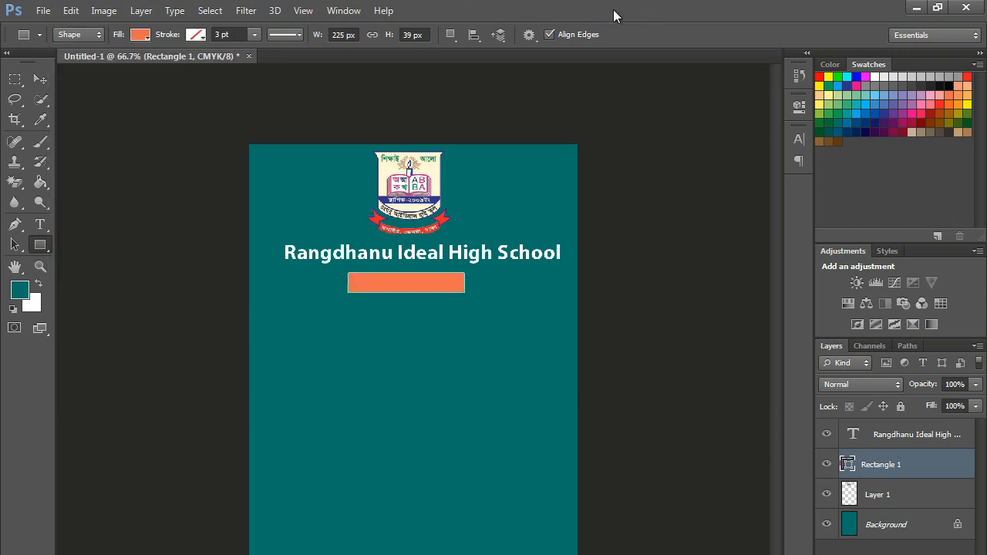
# - Enlarge the orange bar to about 119% × 154%, taller and recentred under the name
pyautogui.hotkey('ctrl', 't')
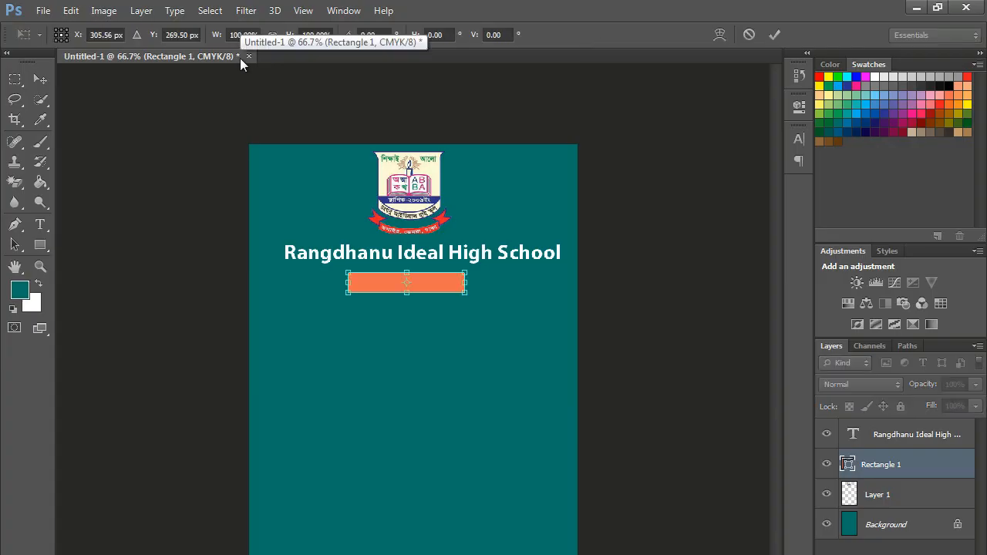
pyautogui.moveTo(407, 292); pyautogui.dragTo(407, 303)
pyautogui.moveTo(463, 287); pyautogui.dragTo(421, 286)
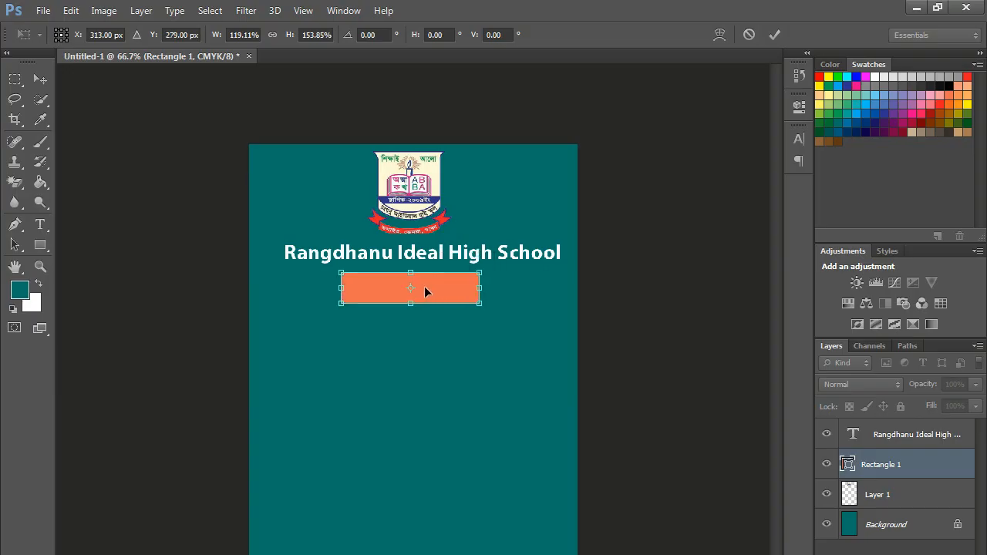
pyautogui.press('Return')
# - Type 'ID CARD' and move the text onto the orange bar
pyautogui.click(40, 224)
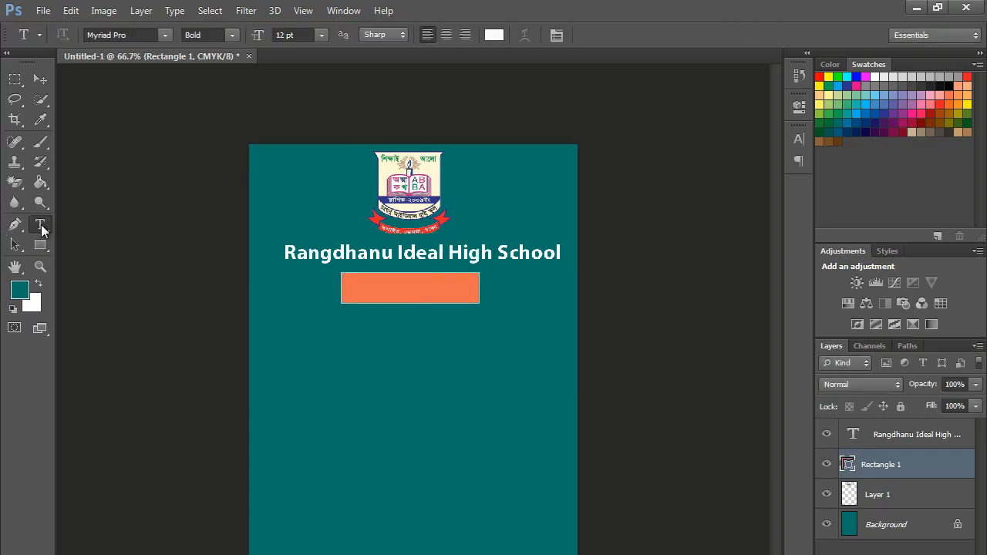
pyautogui.click(310, 396)
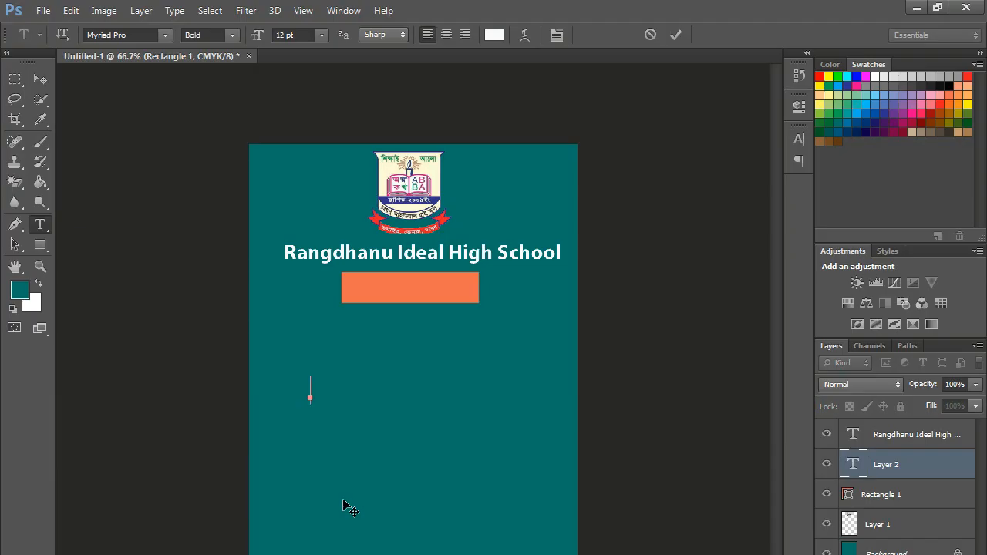
pyautogui.write('ID CARD')
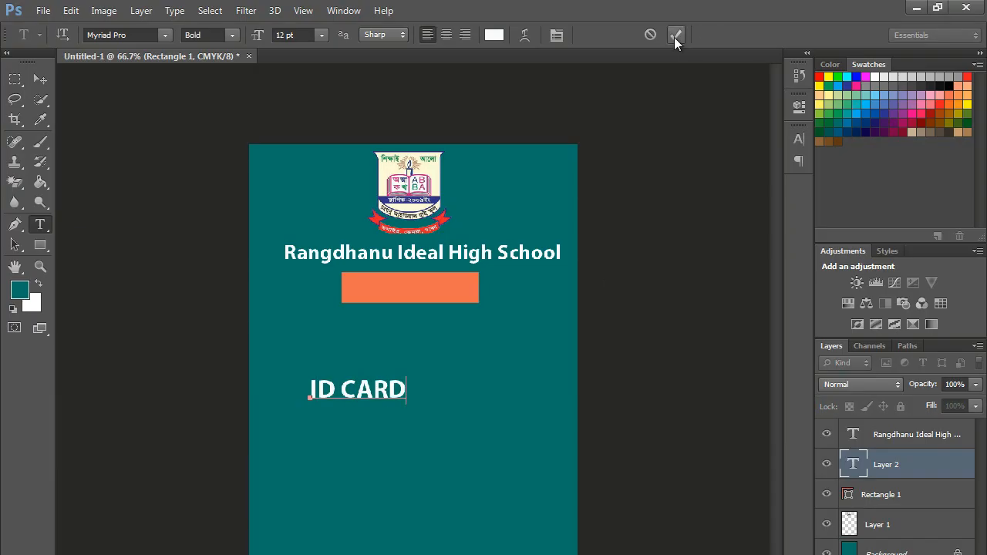
pyautogui.click(675, 34)
pyautogui.click(39, 81)
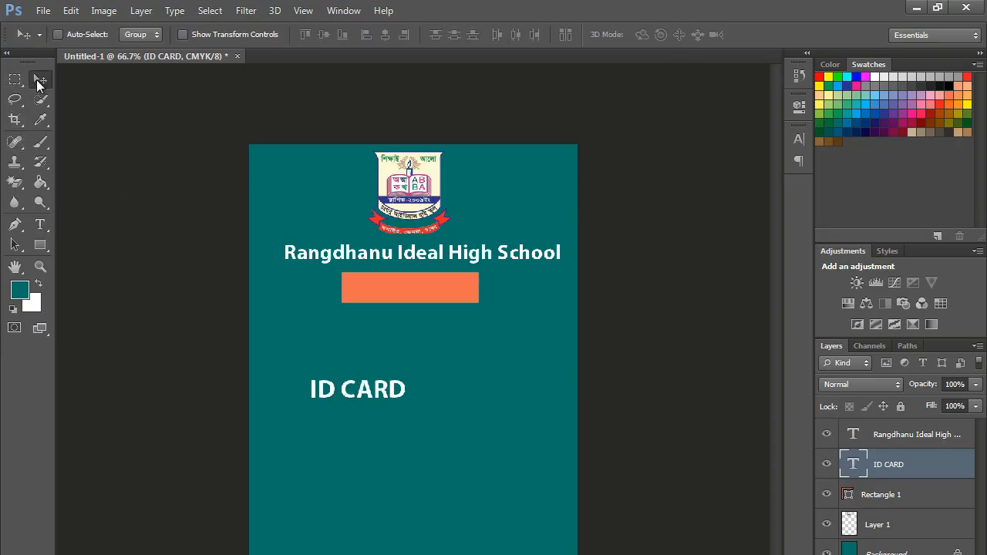
pyautogui.moveTo(356, 393); pyautogui.dragTo(398, 291)
# - Scale the ID CARD text to about 136% × 125% so it fills the bar
pyautogui.hotkey('ctrl', 't')
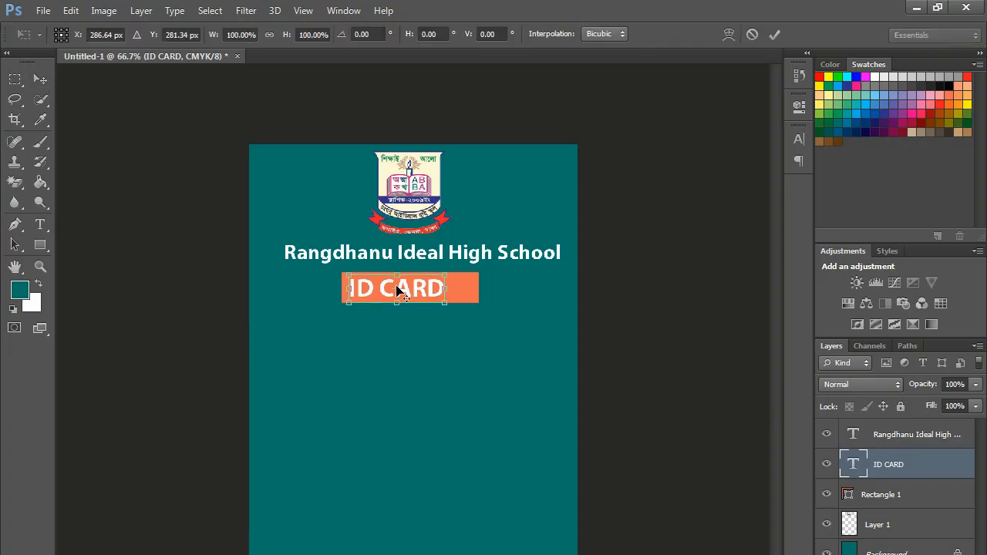
pyautogui.moveTo(446, 291); pyautogui.dragTo(479, 291)
pyautogui.moveTo(412, 307); pyautogui.dragTo(412, 313)
pyautogui.press('Up')
pyautogui.press('Up')
pyautogui.press('Up')
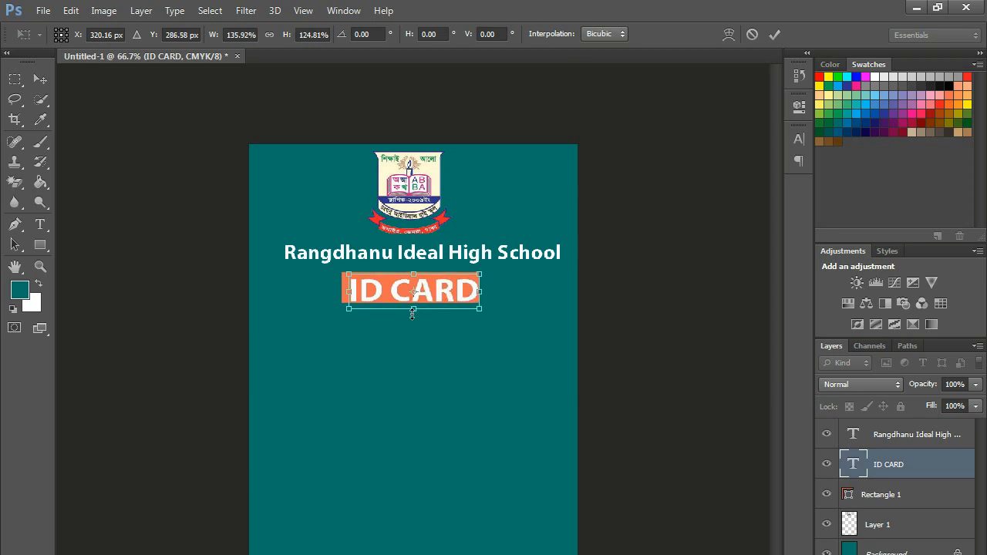
pyautogui.press('Left')
pyautogui.press('Left')
pyautogui.press('Left')
pyautogui.press('Return')
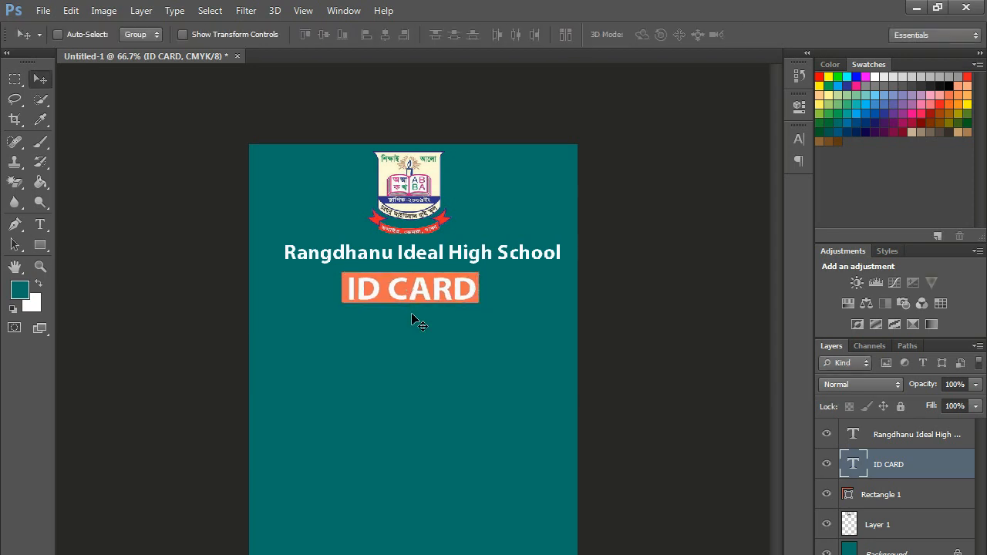
# - Confirm the ID CARD text colour and commit the text edit
pyautogui.click(40, 223)
pyautogui.click(431, 290)
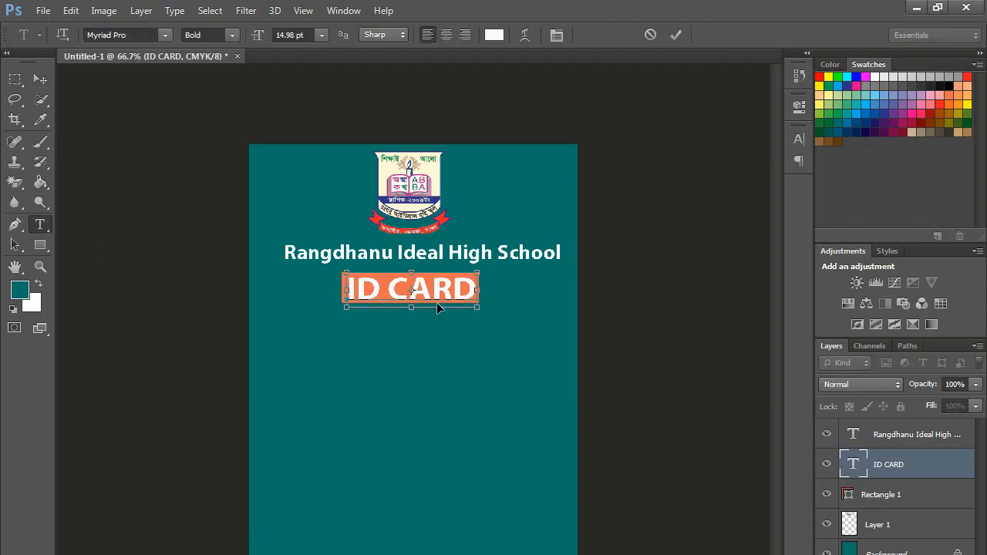
pyautogui.click(494, 35)
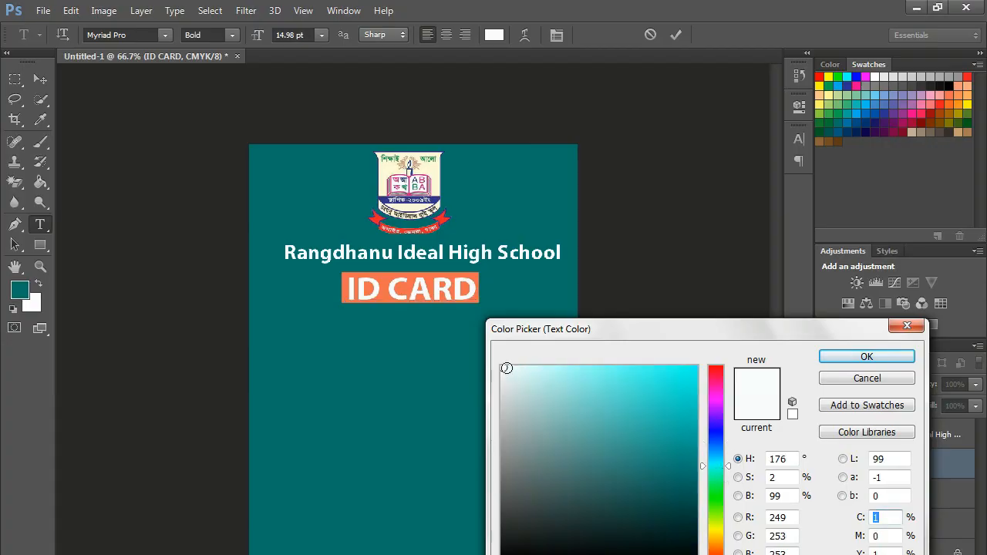
pyautogui.click(852, 357)
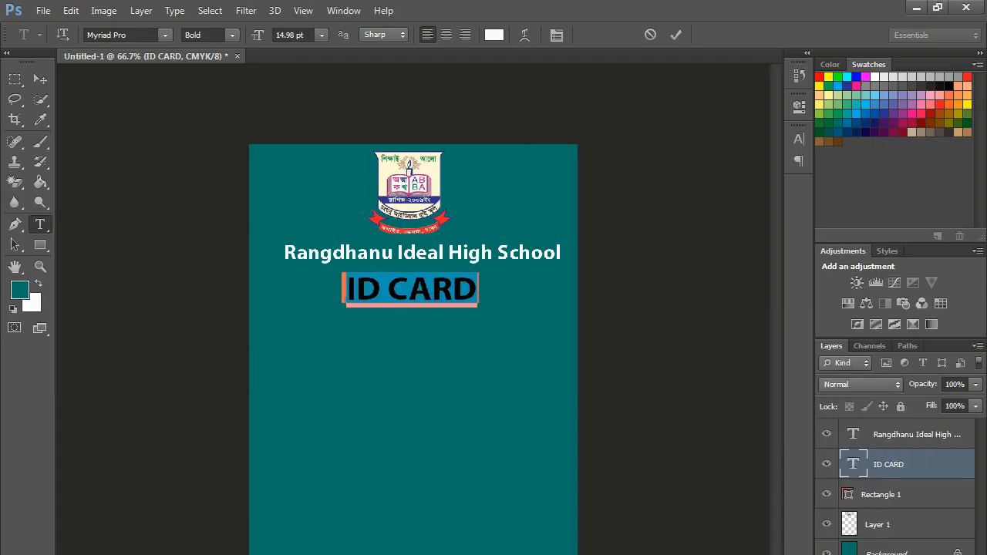
pyautogui.click(676, 35)
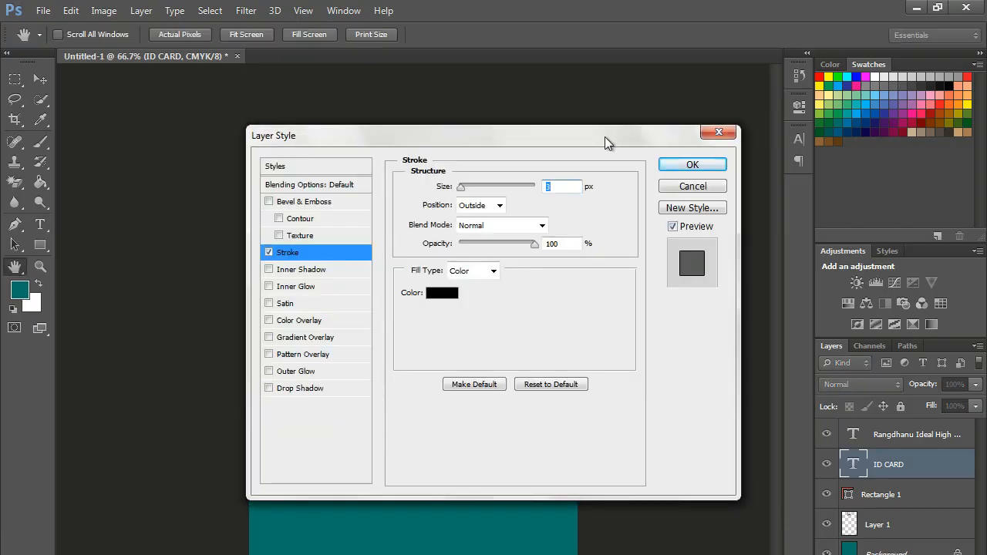
# - Give the ID CARD text a 2 px black outline stroke
pyautogui.moveTo(605, 137); pyautogui.dragTo(692, 440)
pyautogui.moveTo(546, 494); pyautogui.dragTo(545, 494)
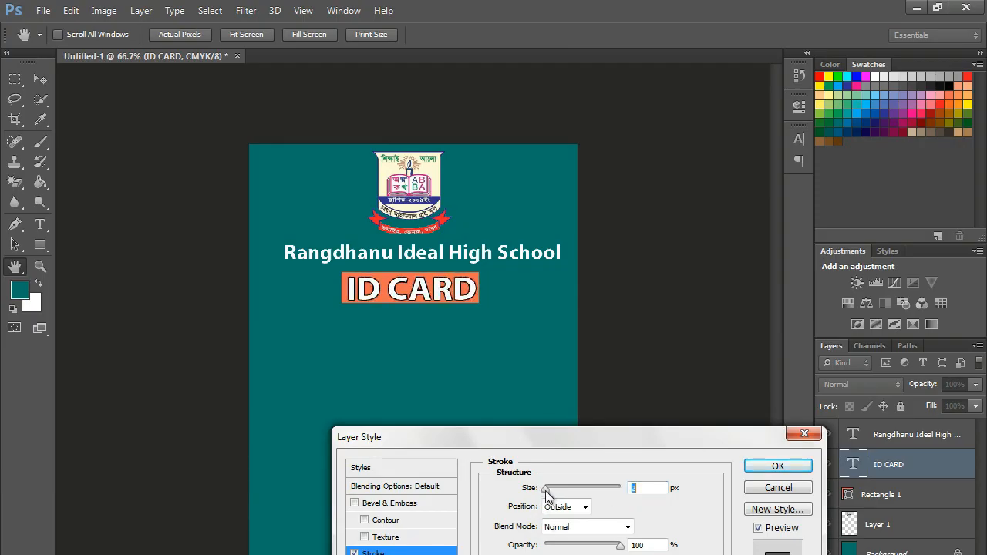
pyautogui.moveTo(586, 446); pyautogui.dragTo(608, 394)
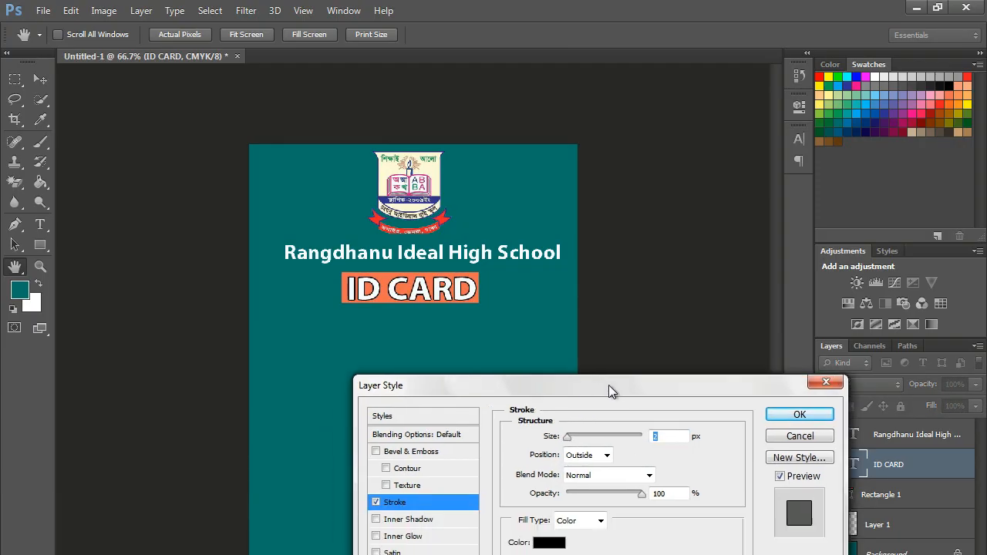
pyautogui.click(796, 414)
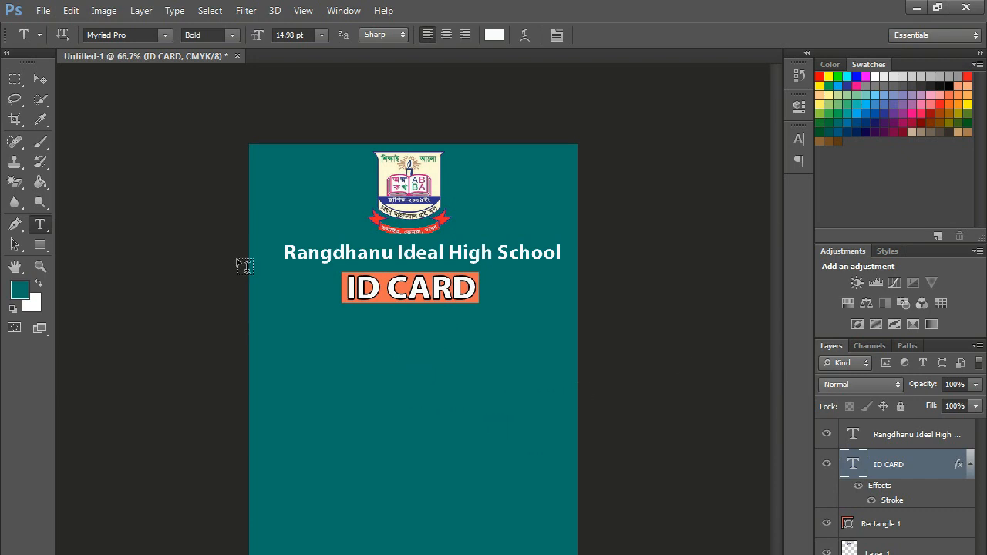
# - Open a portrait photo from the Destop file 2025 folder, then close it again
pyautogui.click(43, 10)
pyautogui.click(60, 41)
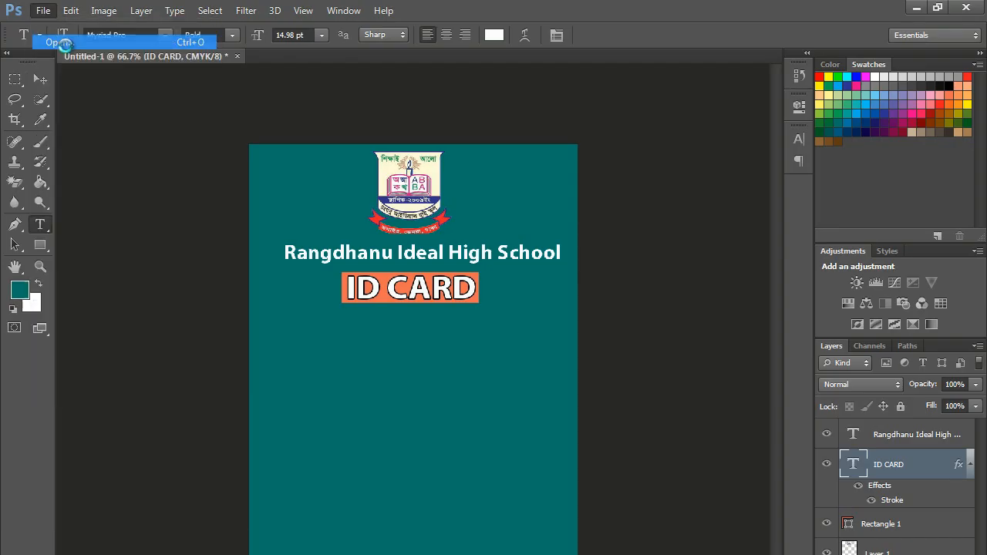
pyautogui.moveTo(868, 391); pyautogui.dragTo(861, 500)
pyautogui.doubleClick(626, 438)
pyautogui.moveTo(872, 306); pyautogui.dragTo(873, 374)
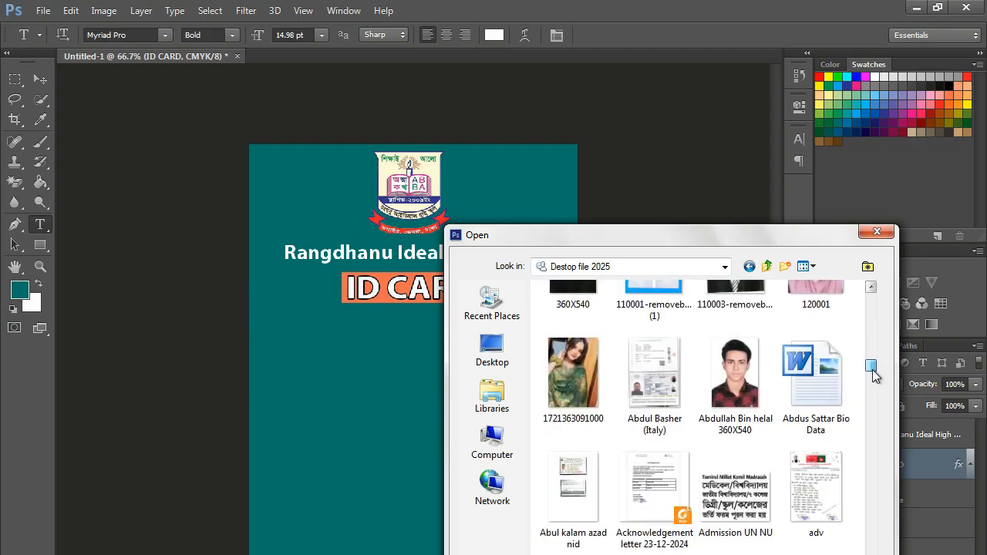
pyautogui.click(746, 385)
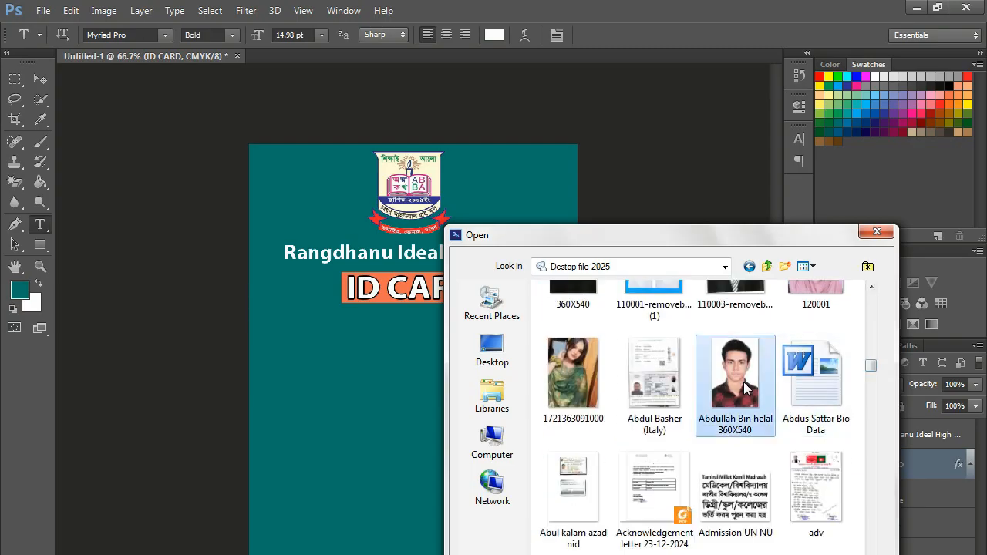
pyautogui.moveTo(769, 237); pyautogui.dragTo(669, 173)
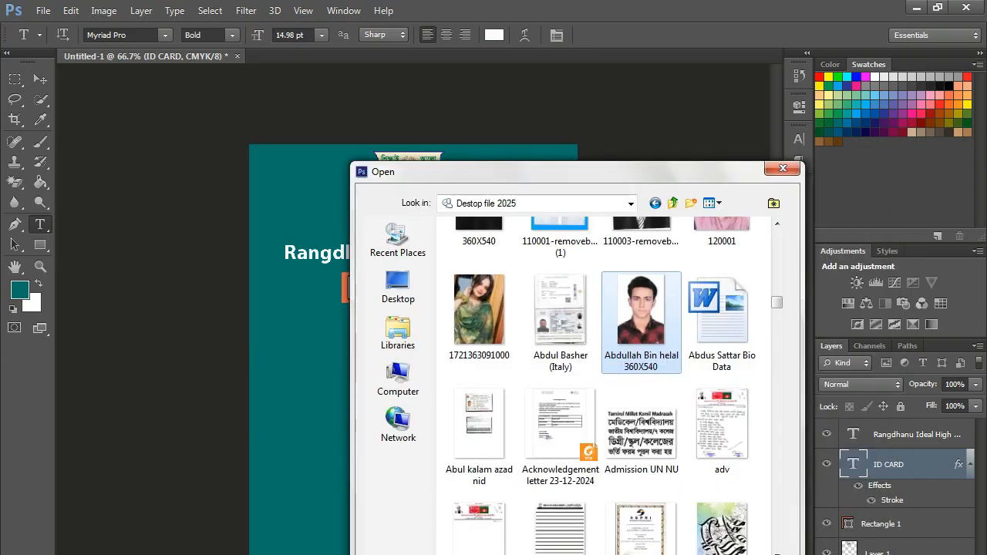
pyautogui.press('Return')
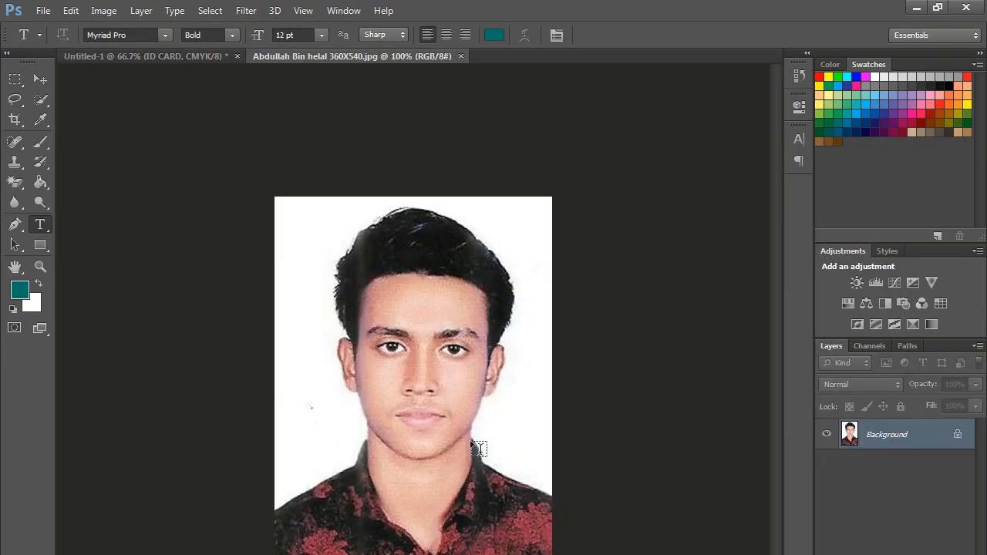
pyautogui.click(461, 57)
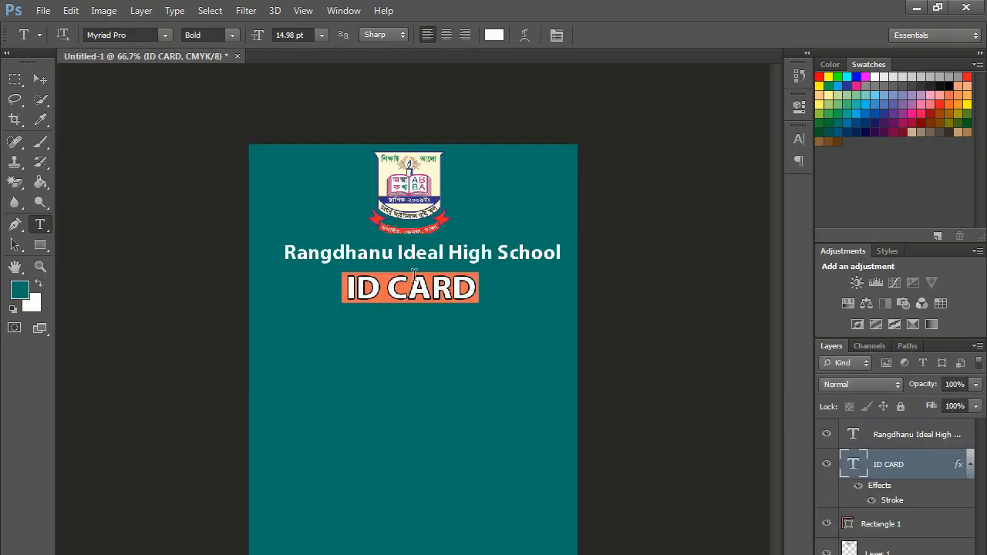
# - Open amazing.jpg, cut the entire image and close its document
pyautogui.click(44, 10)
pyautogui.click(59, 43)
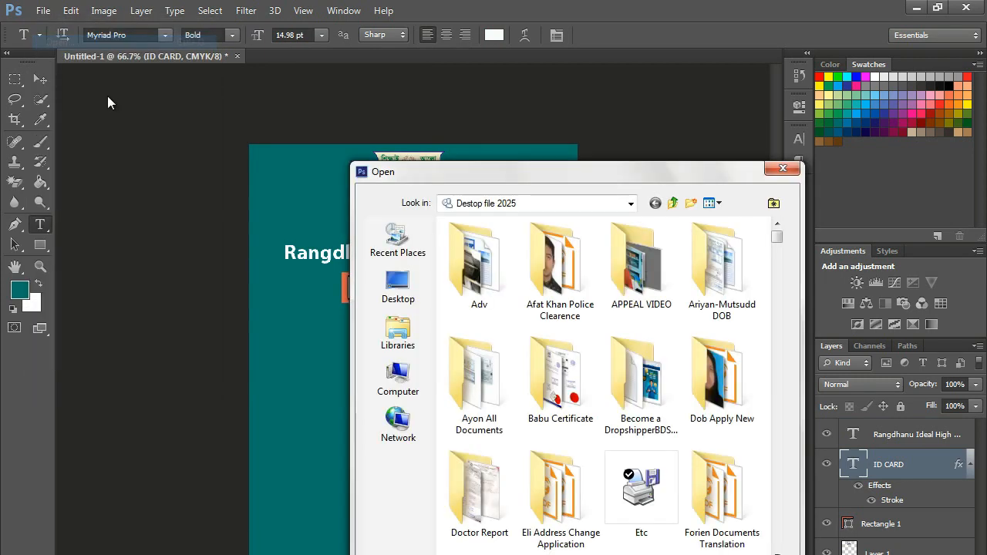
pyautogui.moveTo(777, 239); pyautogui.dragTo(777, 314)
pyautogui.click(490, 290)
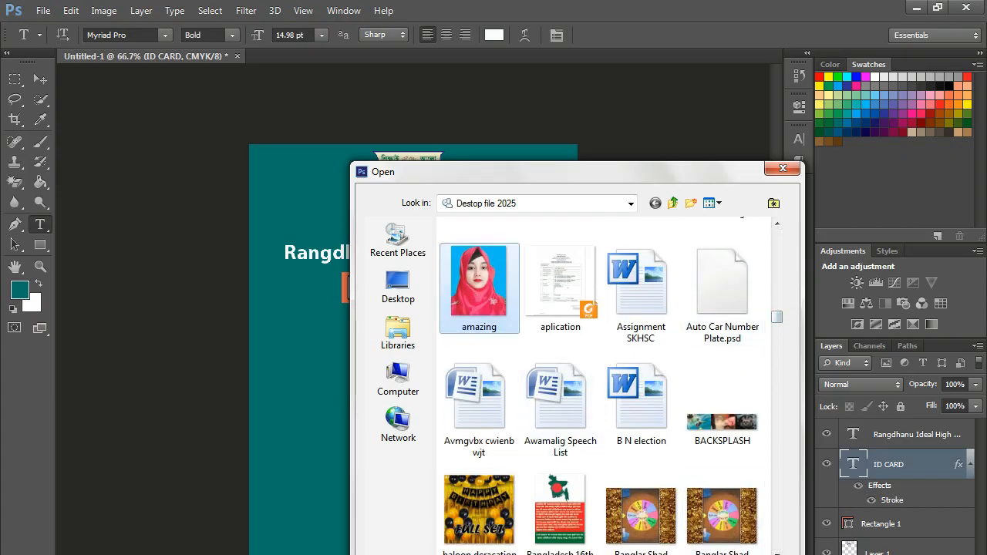
pyautogui.press('Return')
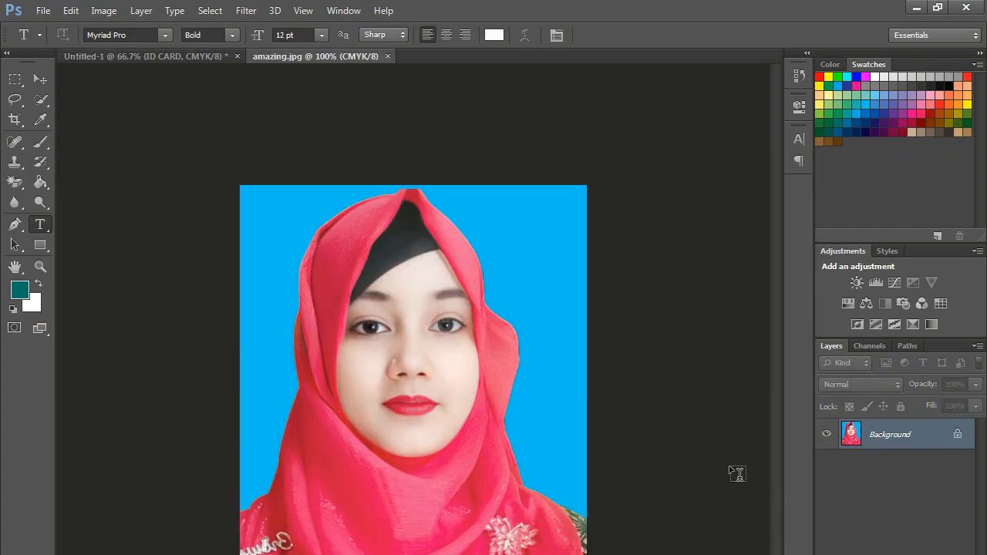
pyautogui.hotkey('ctrl', 'a')
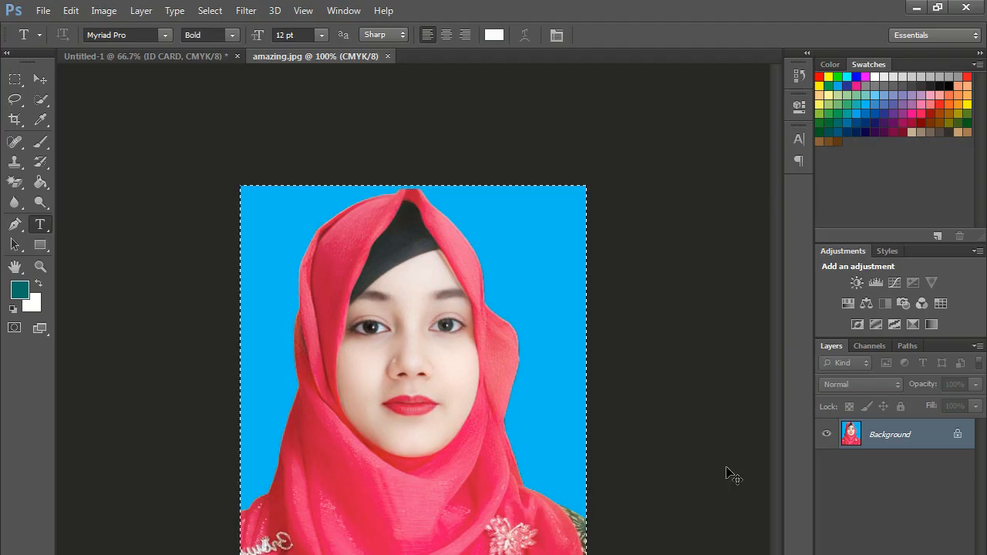
pyautogui.hotkey('ctrl', 'x')
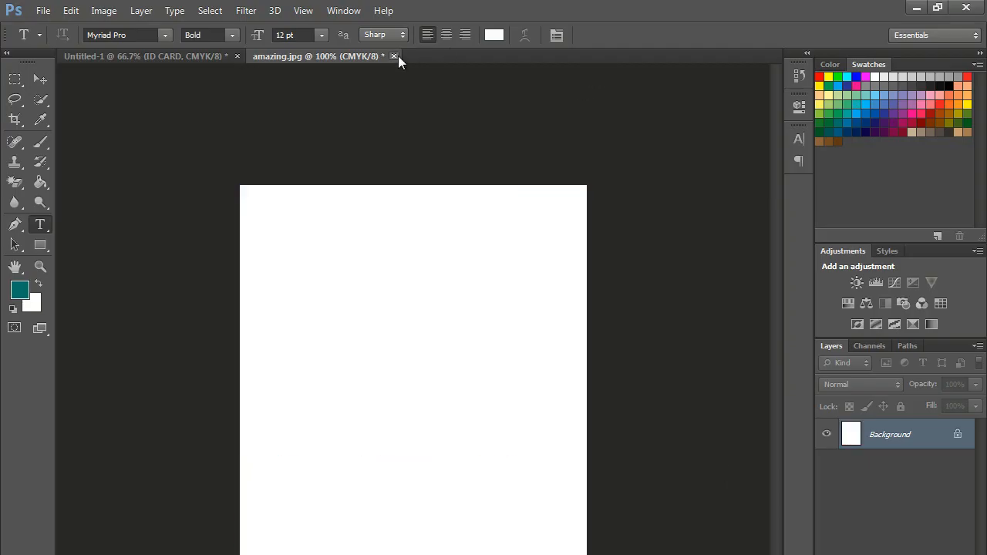
pyautogui.click(393, 57)
# - Discard amazing.jpg changes, then paste the photo and scale it to about 34% below ID CARD
pyautogui.click(497, 292)
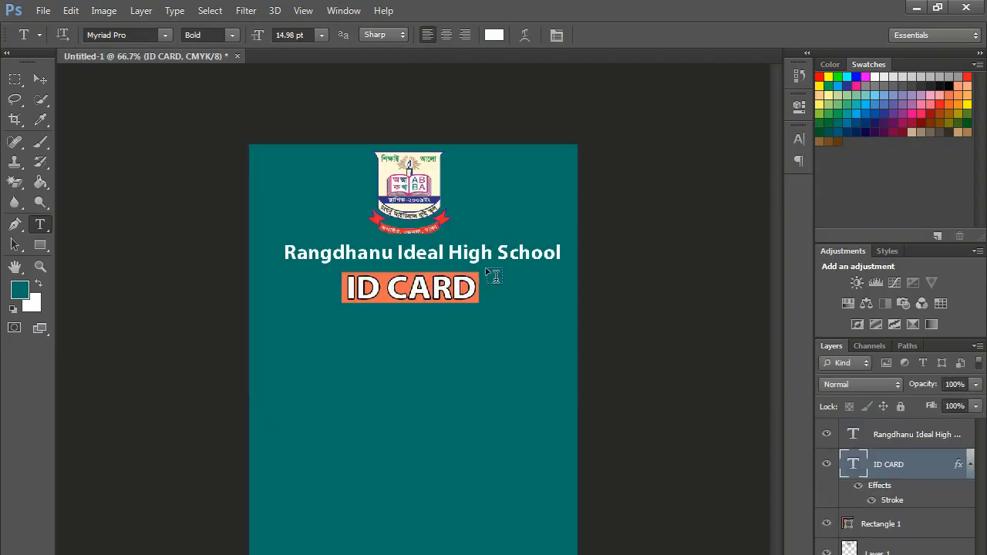
pyautogui.hotkey('ctrl', 'v')
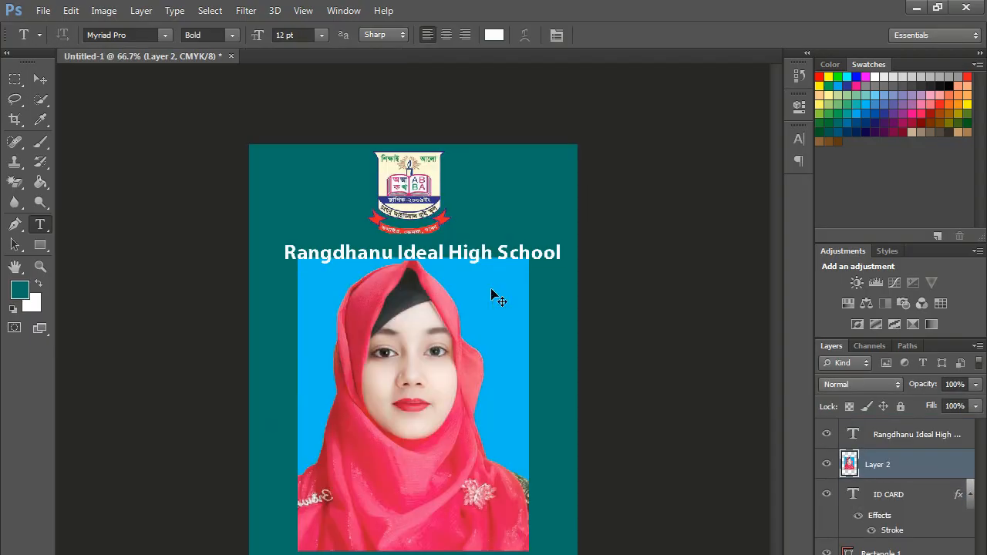
pyautogui.hotkey('ctrl', 't')
pyautogui.moveTo(528, 550); pyautogui.dragTo(435, 400)
pyautogui.press('Up')
pyautogui.press('Up')
pyautogui.press('Up')
pyautogui.press('Up')
pyautogui.press('Left')
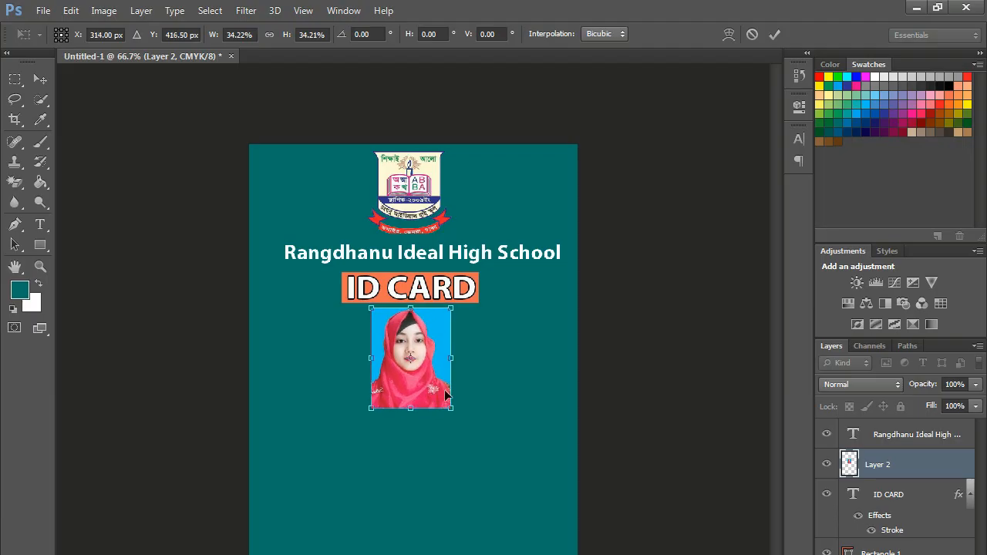
pyautogui.press('Return')
pyautogui.press('t')
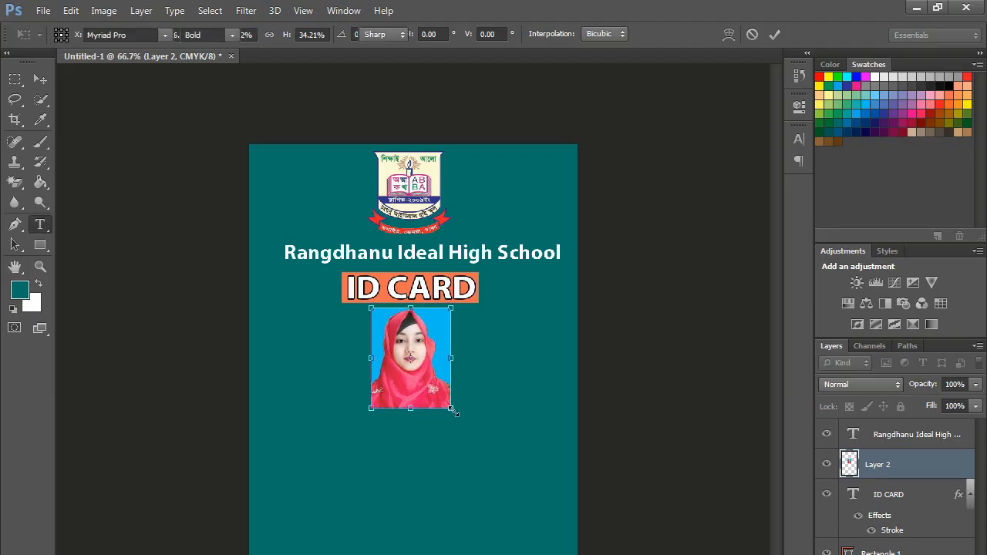
# - Type the student's full name in bold white capitals and centre it beneath the photo
pyautogui.click(349, 438)
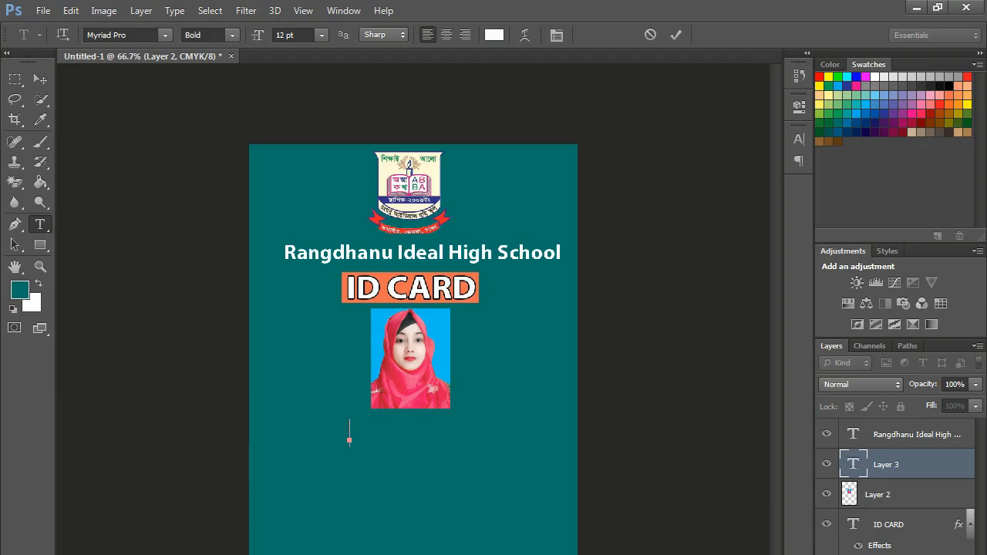
pyautogui.write('f')
pyautogui.press('BackSpace')
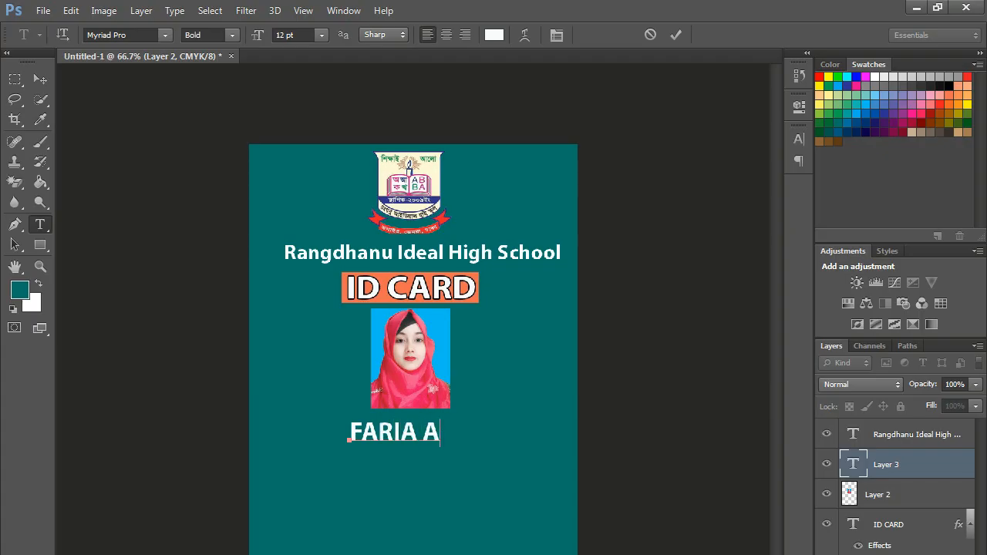
pyautogui.click(675, 34)
pyautogui.moveTo(474, 438); pyautogui.dragTo(460, 433)
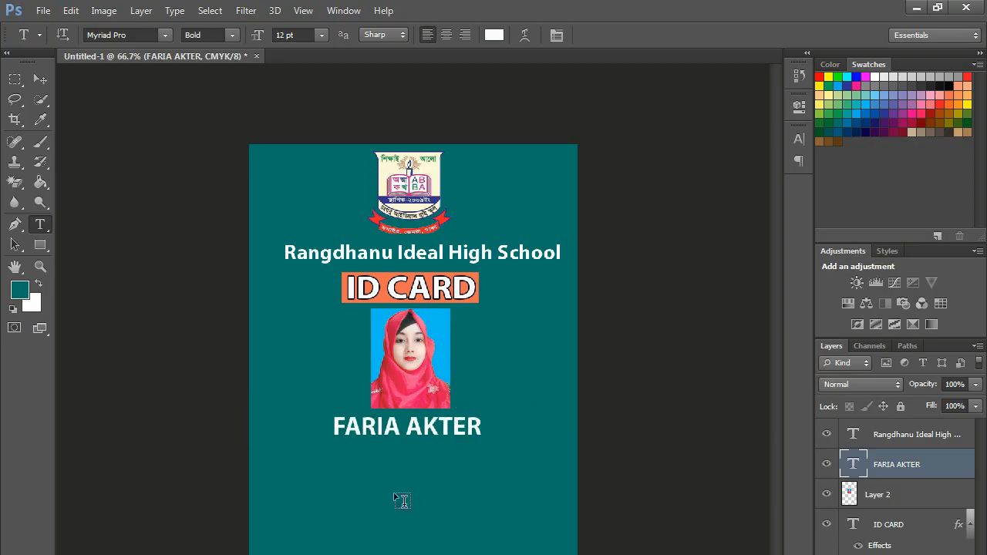
pyautogui.click(343, 485)
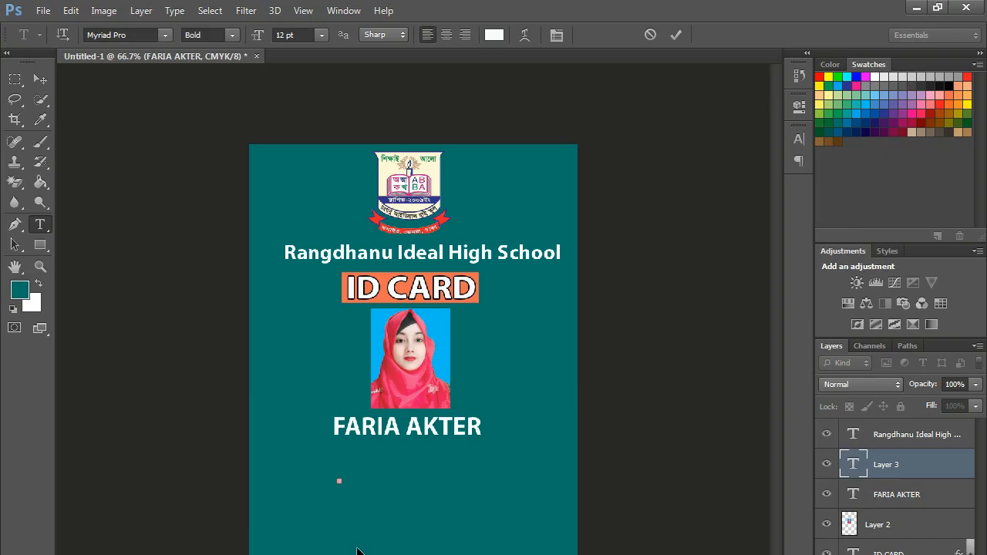
# - Add an 'ID NO.' line with the student's ID number under the name
pyautogui.write('i')
pyautogui.write('ID NO')
pyautogui.write('.')
pyautogui.click(675, 34)
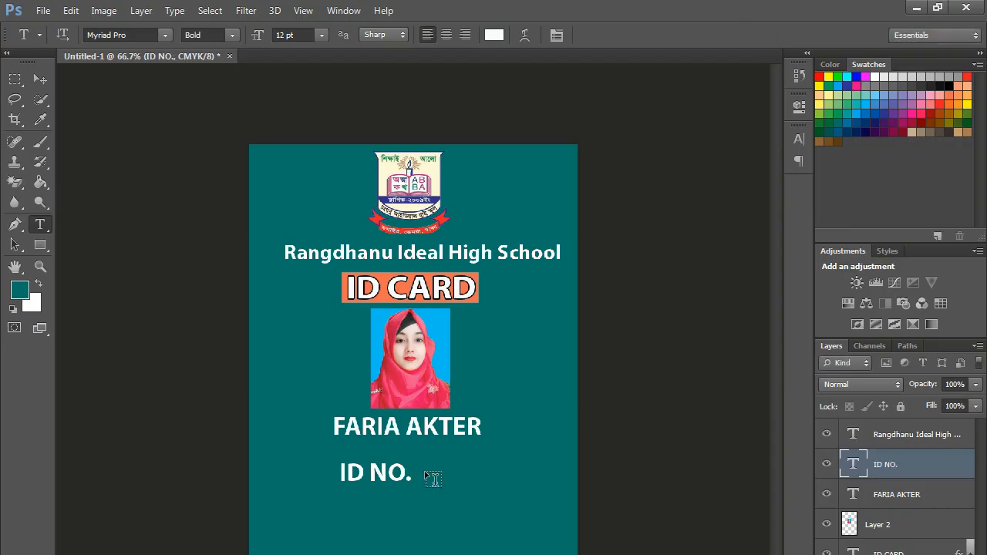
pyautogui.moveTo(371, 477); pyautogui.dragTo(356, 454)
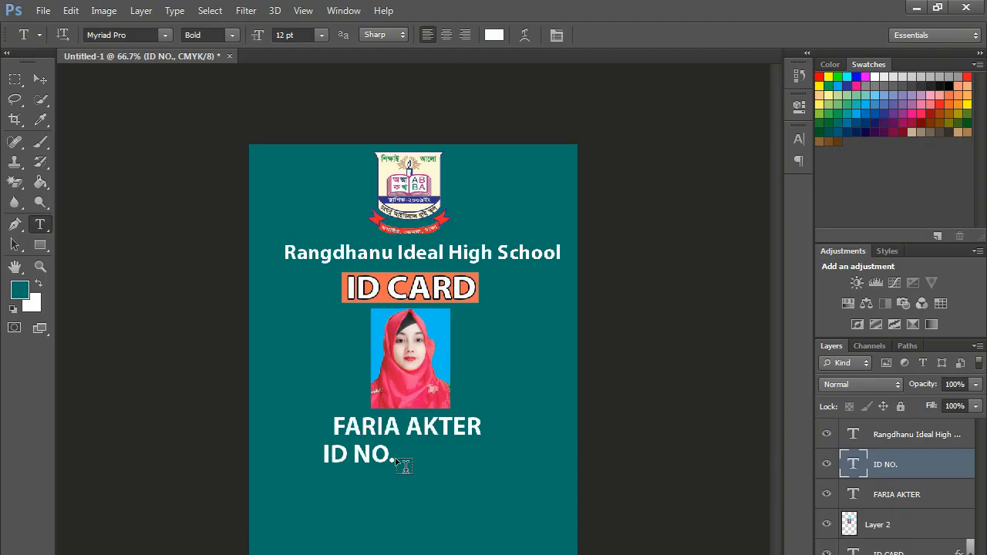
pyautogui.click(395, 458)
pyautogui.click(650, 35)
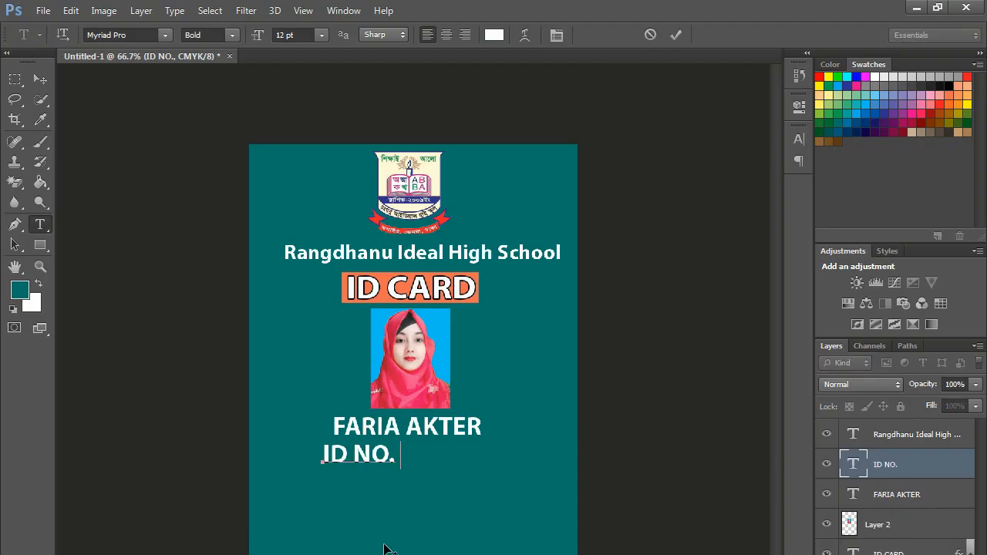
pyautogui.write('20365')
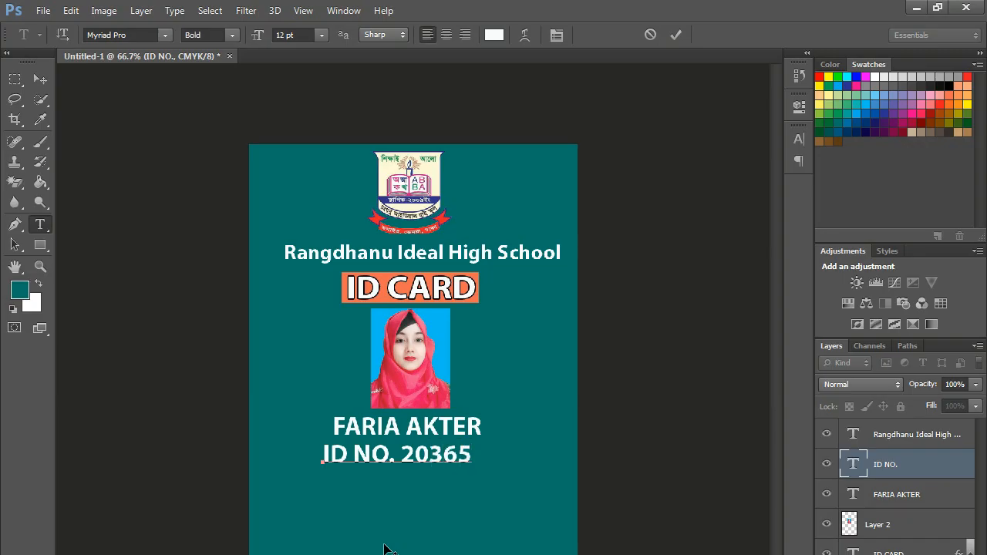
pyautogui.click(676, 35)
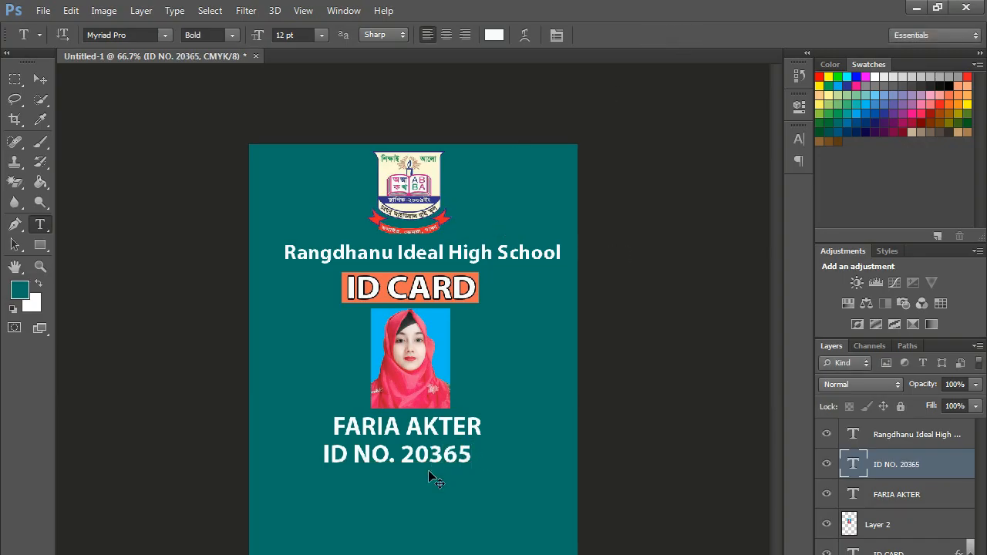
pyautogui.moveTo(432, 457); pyautogui.dragTo(438, 454)
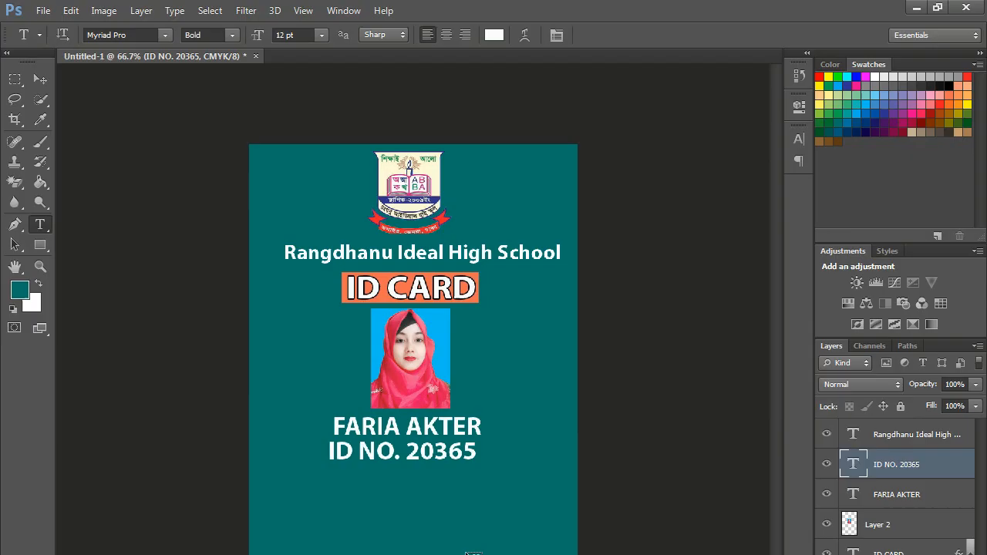
# - Scale the ID number line to about 75% and nudge it beneath the name
pyautogui.hotkey('ctrl', 't')
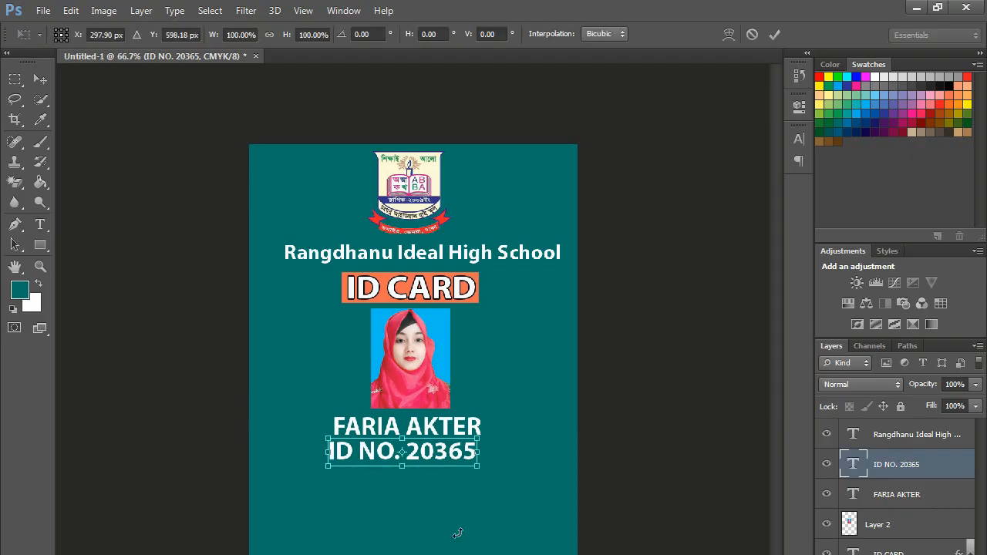
pyautogui.moveTo(478, 437); pyautogui.dragTo(428, 453)
pyautogui.press('Up')
pyautogui.press('Up')
pyautogui.press('Up')
pyautogui.press('Up')
pyautogui.press('Up')
pyautogui.press('Up')
pyautogui.press('Up')
pyautogui.press('Up')
pyautogui.press('Up')
pyautogui.press('Up')
pyautogui.press('Up')
pyautogui.press('Up')
pyautogui.press('Up')
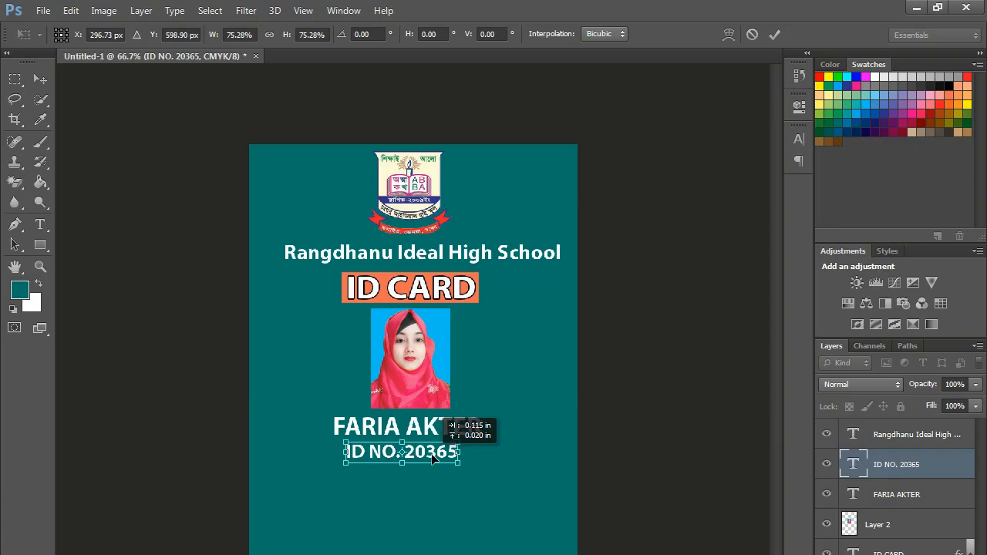
pyautogui.press('Down')
pyautogui.press('Down')
pyautogui.press('Right')
pyautogui.press('Right')
pyautogui.press('Right')
pyautogui.press('Right')
pyautogui.press('Right')
pyautogui.press('Right')
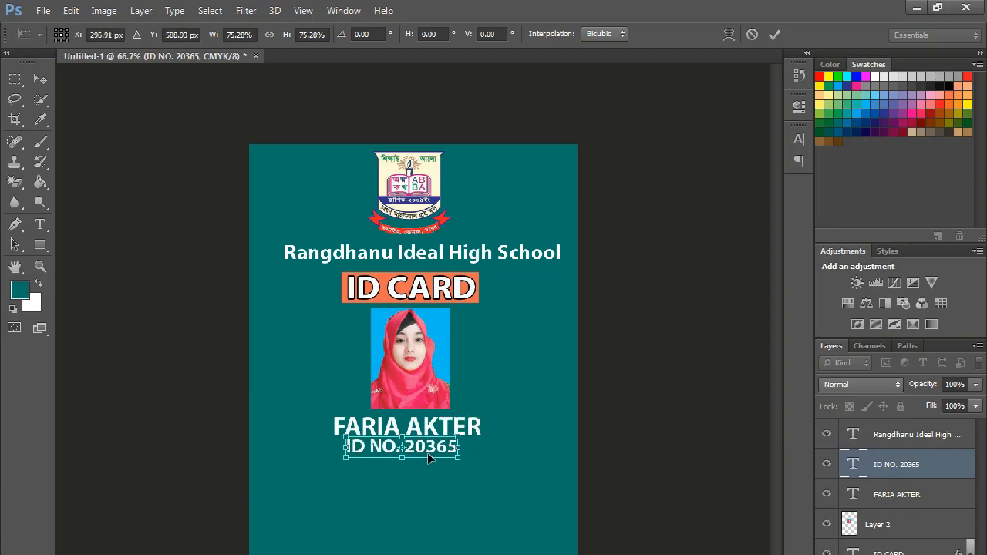
pyautogui.press('Return')
pyautogui.press('t')
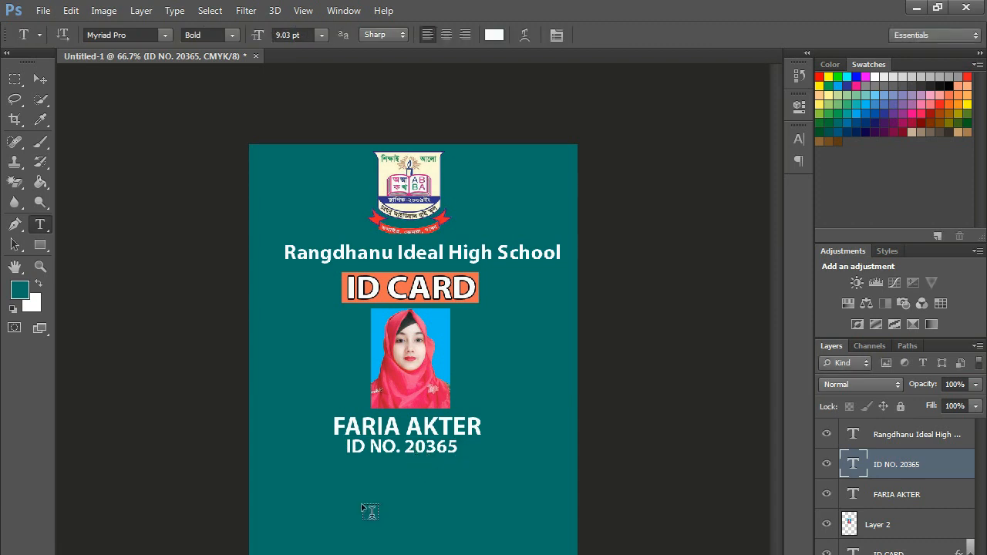
# - Add a 'Class : Ten' text line just below the ID number line
pyautogui.click(347, 498)
pyautogui.write('cA')
pyautogui.press('BackSpace')
pyautogui.press('BackSpace')
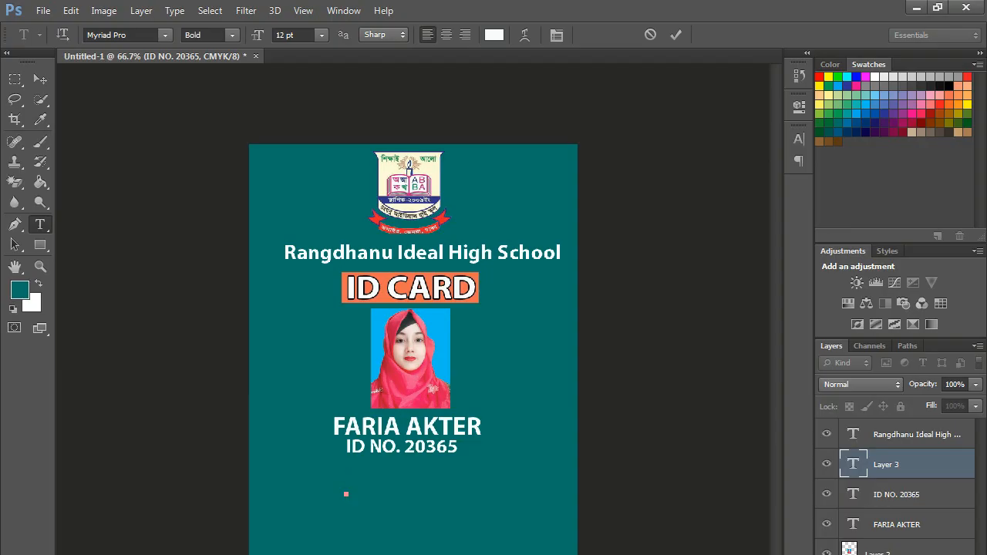
pyautogui.write('Class')
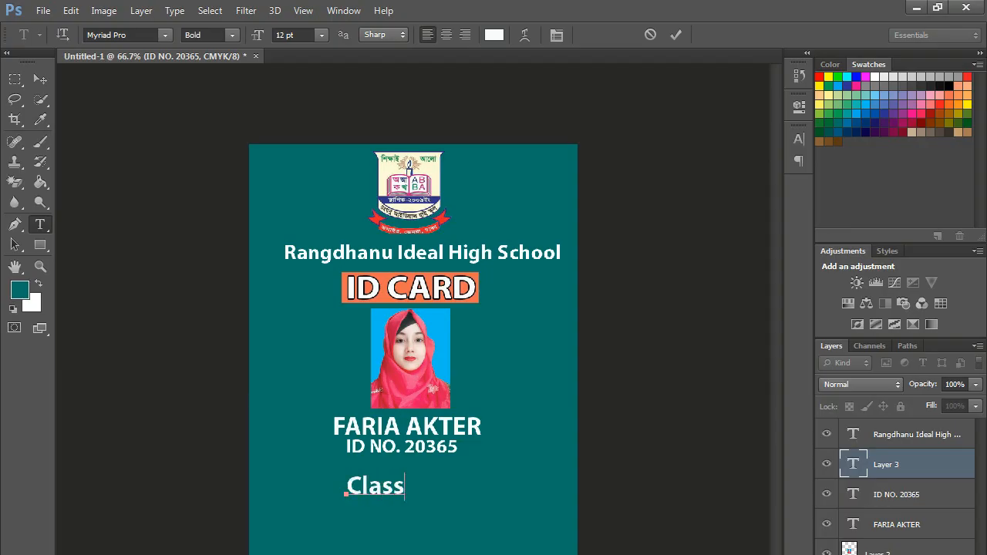
pyautogui.click(676, 34)
pyautogui.moveTo(378, 485); pyautogui.dragTo(356, 478)
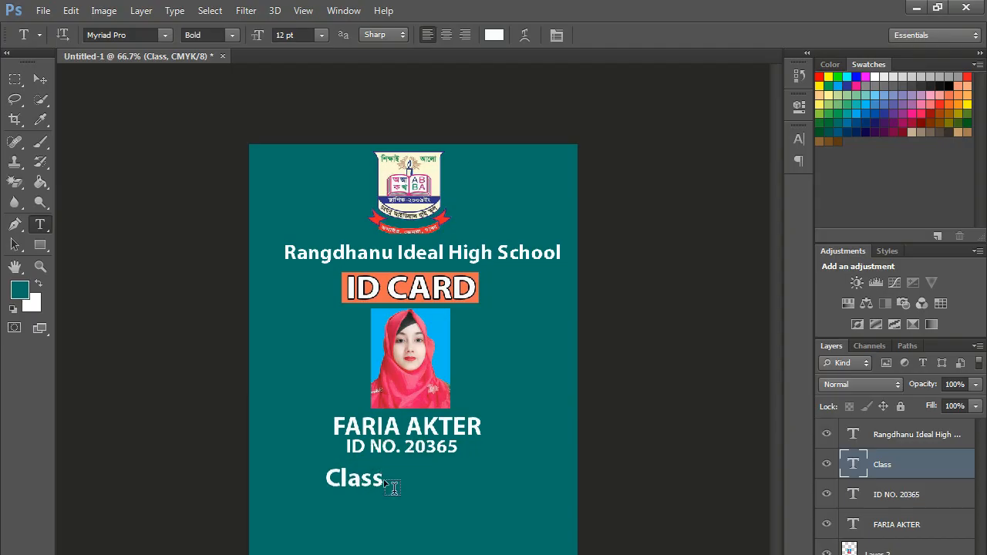
pyautogui.click(384, 479)
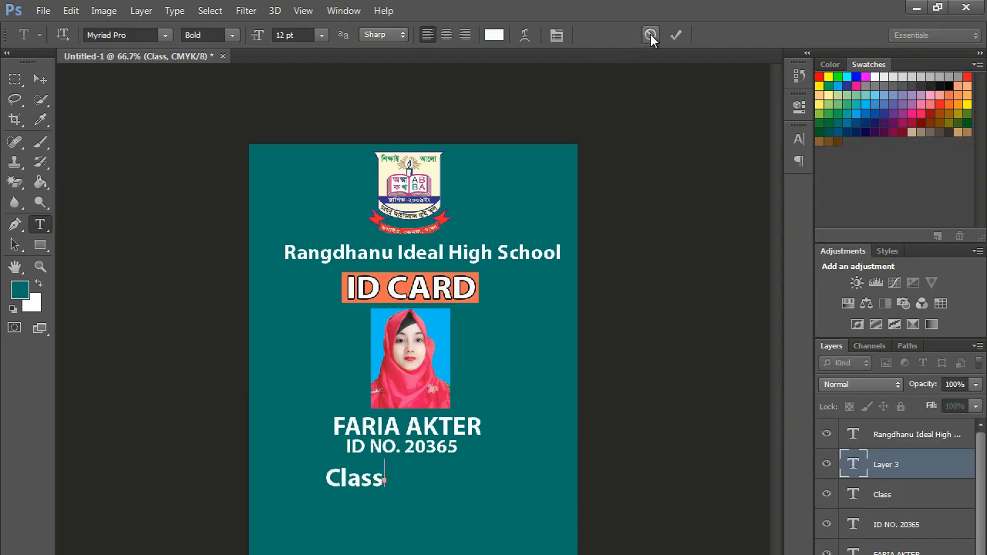
pyautogui.click(650, 35)
pyautogui.click(351, 479)
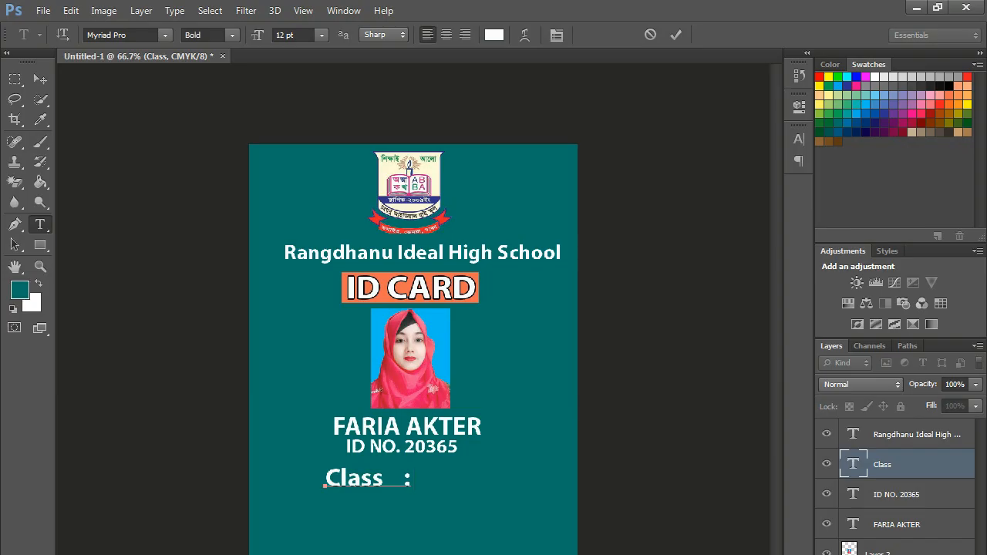
pyautogui.write('Ten')
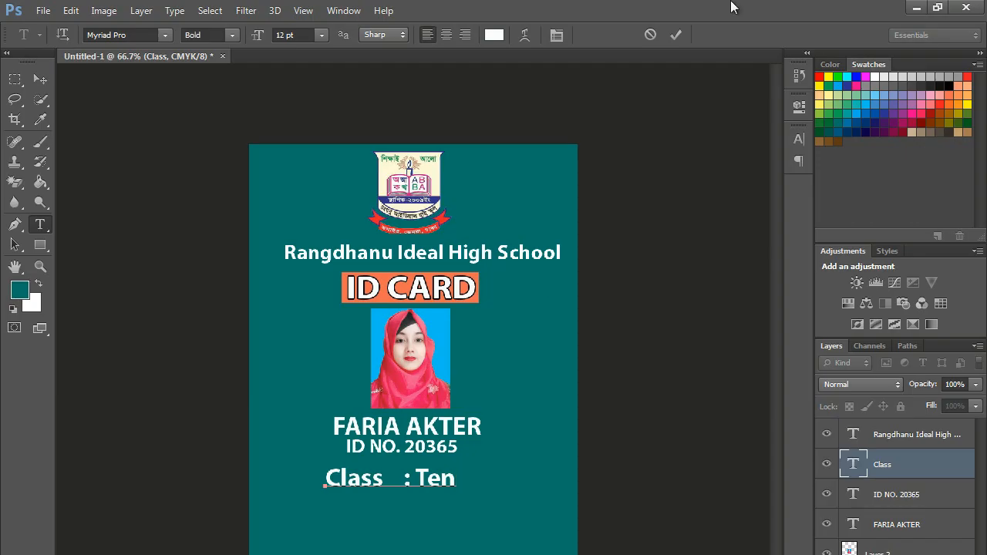
pyautogui.click(675, 35)
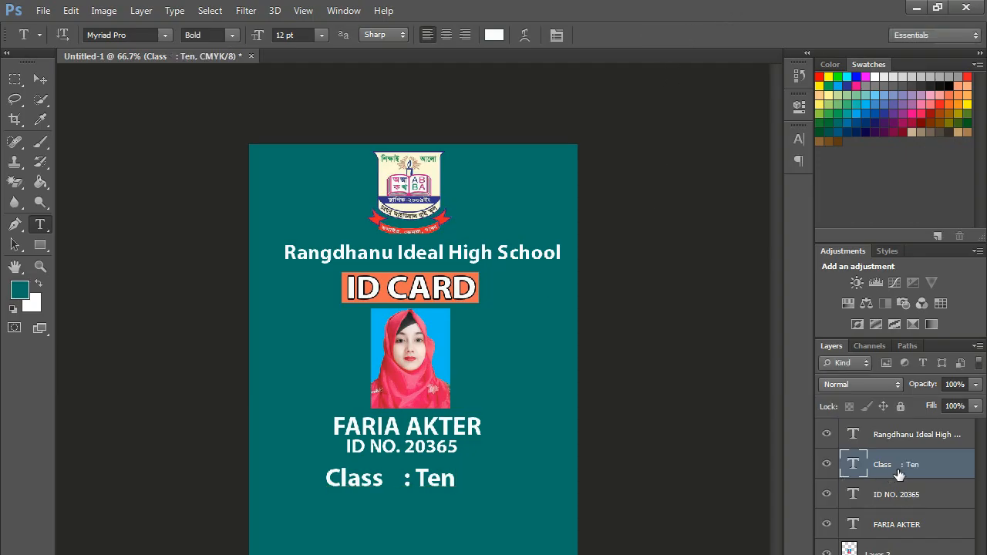
# - Duplicate the Class : Ten layer and move the copy just below the original
pyautogui.rightClick(926, 468)
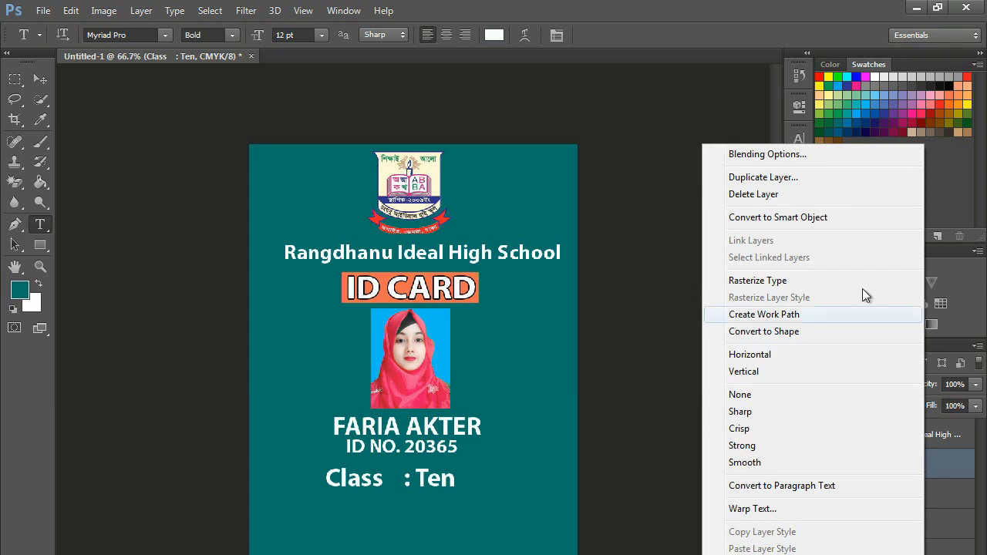
pyautogui.click(790, 176)
pyautogui.click(628, 240)
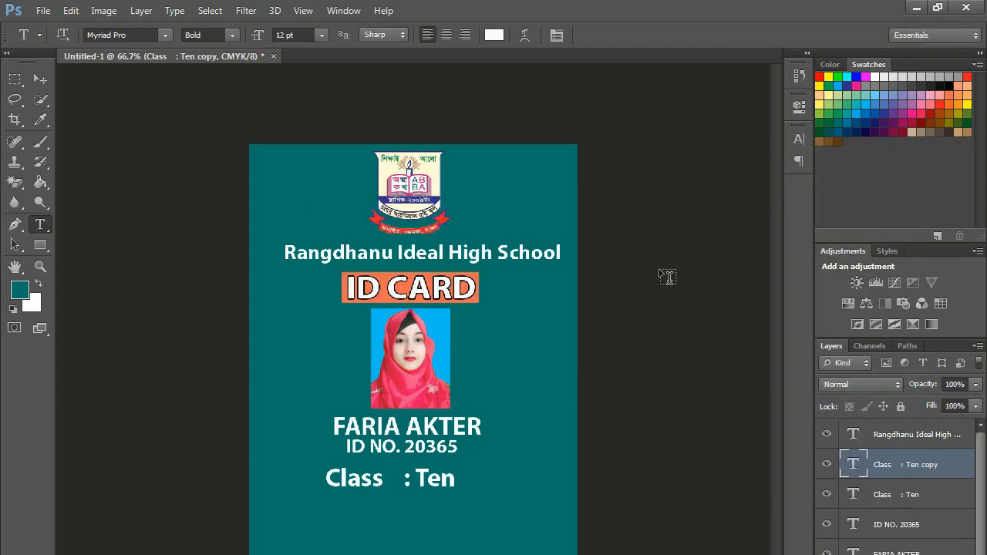
pyautogui.moveTo(427, 479); pyautogui.dragTo(425, 501)
# - Change the copied line's text to read 'Roll : 12'
pyautogui.click(378, 503)
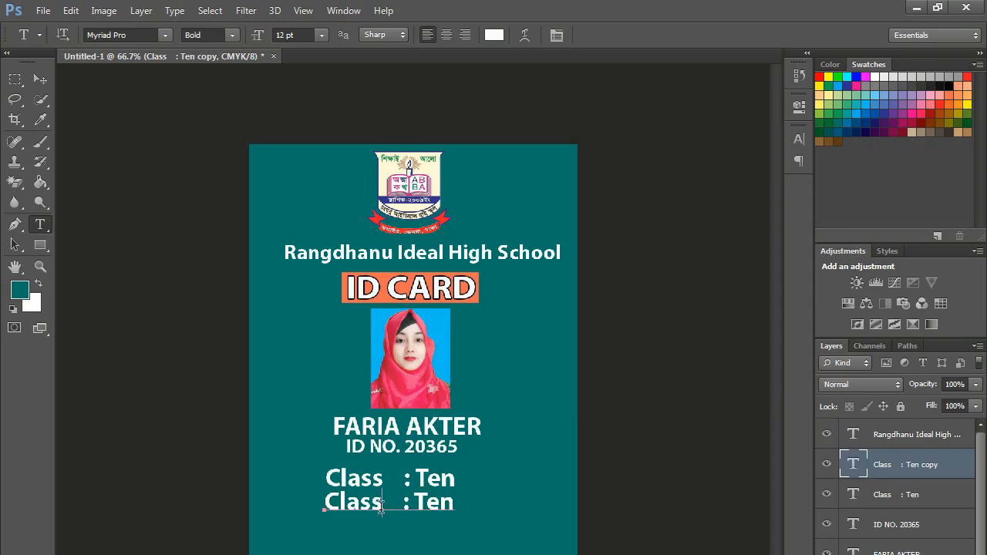
pyautogui.hotkey('shift', 'Left')
pyautogui.hotkey('shift', 'Left')
pyautogui.hotkey('shift', 'Left')
pyautogui.hotkey('shift', 'Left')
pyautogui.hotkey('shift', 'Left')
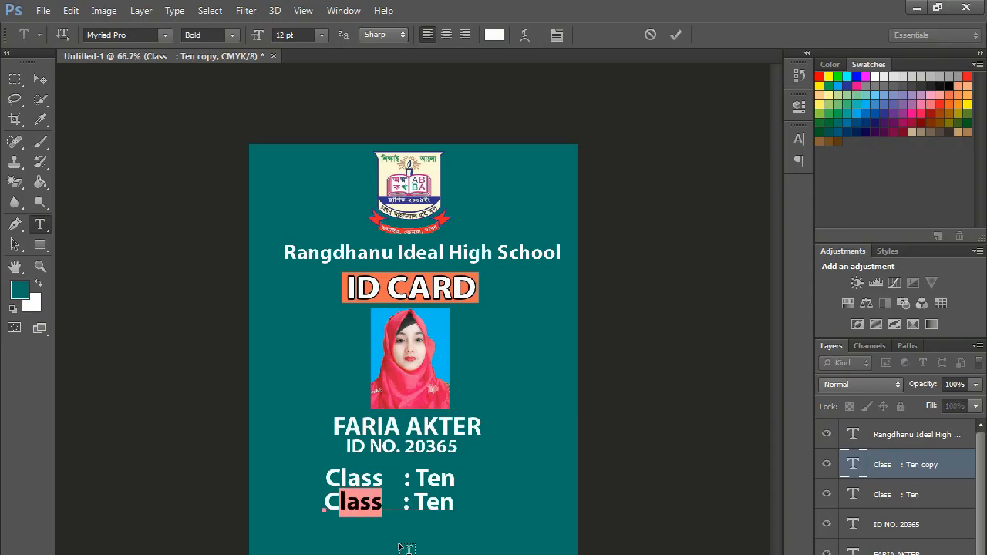
pyautogui.write('Roll')
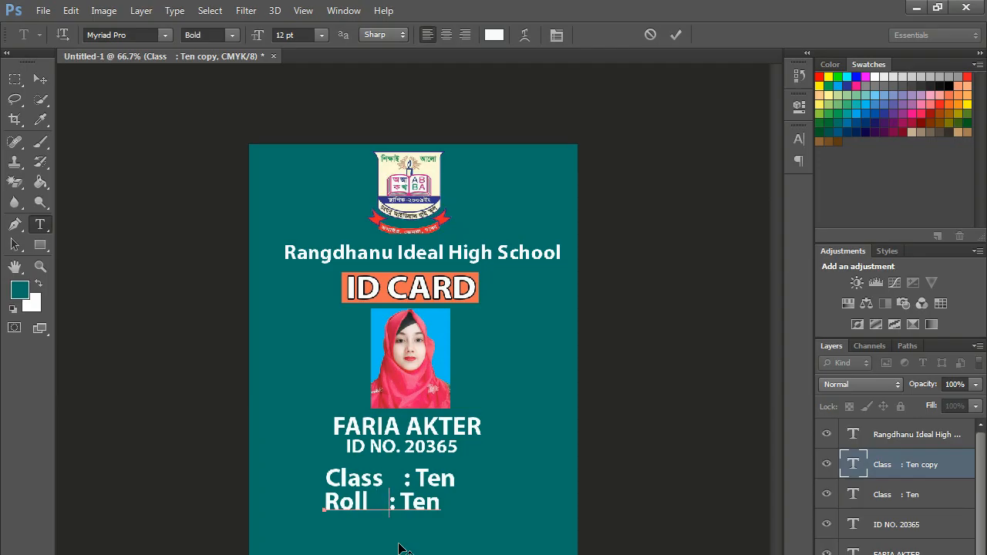
pyautogui.press('Left')
pyautogui.hotkey('shift', 'Right')
pyautogui.hotkey('shift', 'Right')
pyautogui.hotkey('shift', 'Right')
pyautogui.write('12')
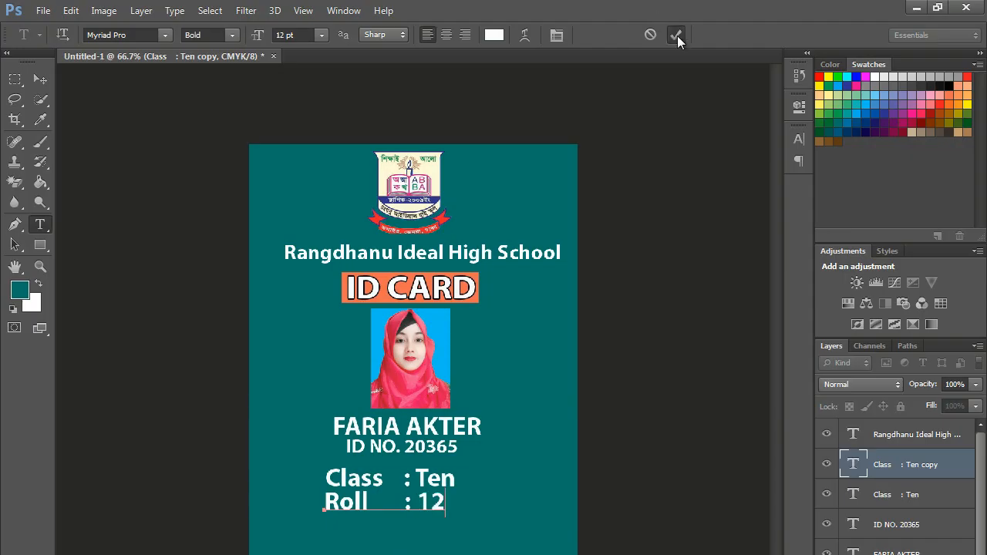
pyautogui.click(675, 35)
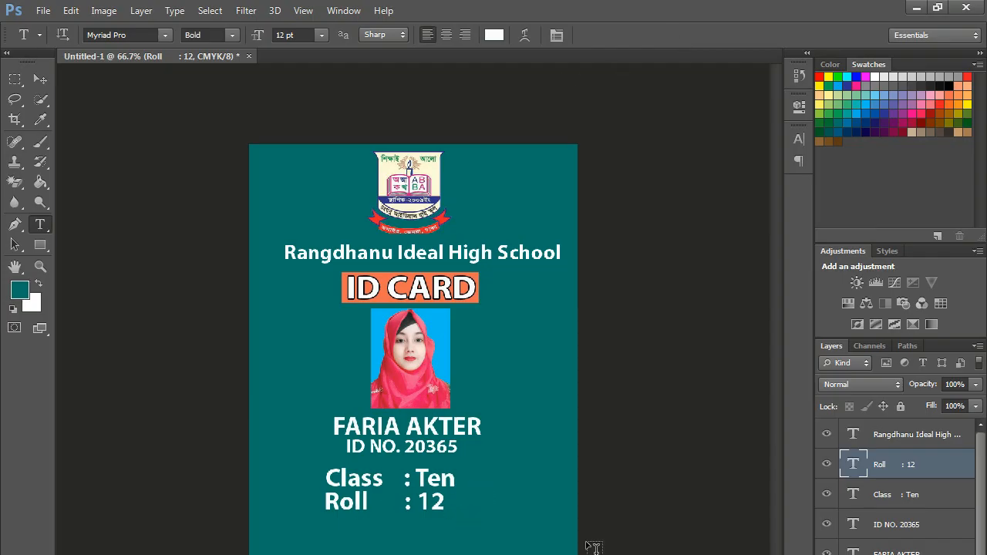
# - Duplicate the Roll line, move it down and change it to 'Blood Group : A+'
pyautogui.hotkey('ctrl', 'j')
pyautogui.hotkey('ctrl', 'Down')
pyautogui.hotkey('ctrl', 'Down')
pyautogui.hotkey('ctrl', 'Down')
pyautogui.hotkey('ctrl', 'Down')
pyautogui.hotkey('ctrl', 'Down')
pyautogui.hotkey('ctrl', 'Down')
pyautogui.hotkey('ctrl', 'Down')
pyautogui.hotkey('ctrl', 'Down')
pyautogui.hotkey('ctrl', 'shift', 'Down')
pyautogui.hotkey('ctrl', 'shift', 'Down')
pyautogui.hotkey('ctrl', 'shift', 'Down')
pyautogui.hotkey('ctrl', 'Down')
pyautogui.hotkey('ctrl', 'Down')
pyautogui.hotkey('ctrl', 'Down')
pyautogui.hotkey('ctrl', 'Down')
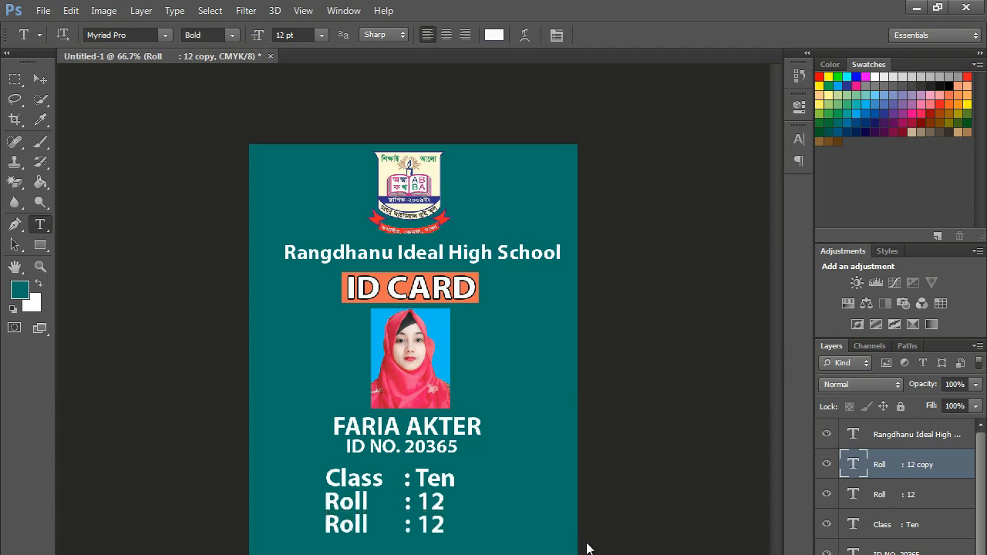
pyautogui.click(367, 524)
pyautogui.hotkey('shift', 'Left')
pyautogui.hotkey('shift', 'Left')
pyautogui.hotkey('shift', 'Left')
pyautogui.hotkey('shift', 'Left')
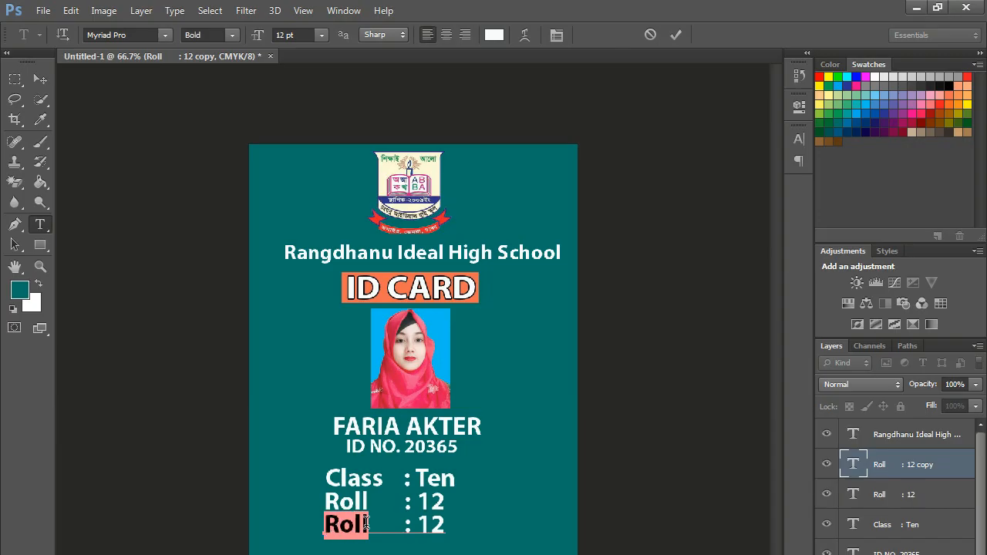
pyautogui.write('Blood Group')
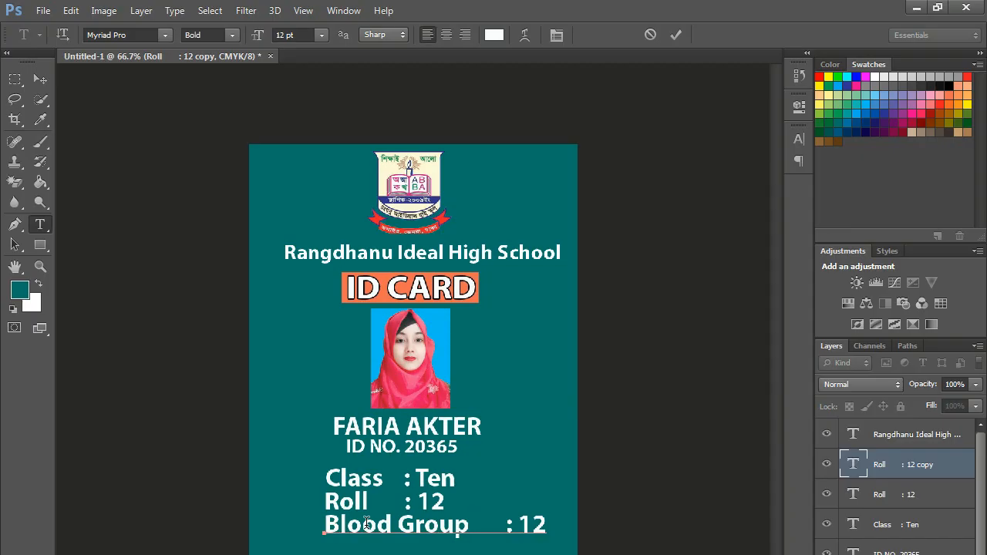
pyautogui.hotkey('shift', 'Left')
pyautogui.hotkey('shift', 'Left')
pyautogui.write('A+')
pyautogui.press('BackSpace')
pyautogui.press('BackSpace')
pyautogui.press('BackSpace')
pyautogui.press('BackSpace')
pyautogui.press('BackSpace')
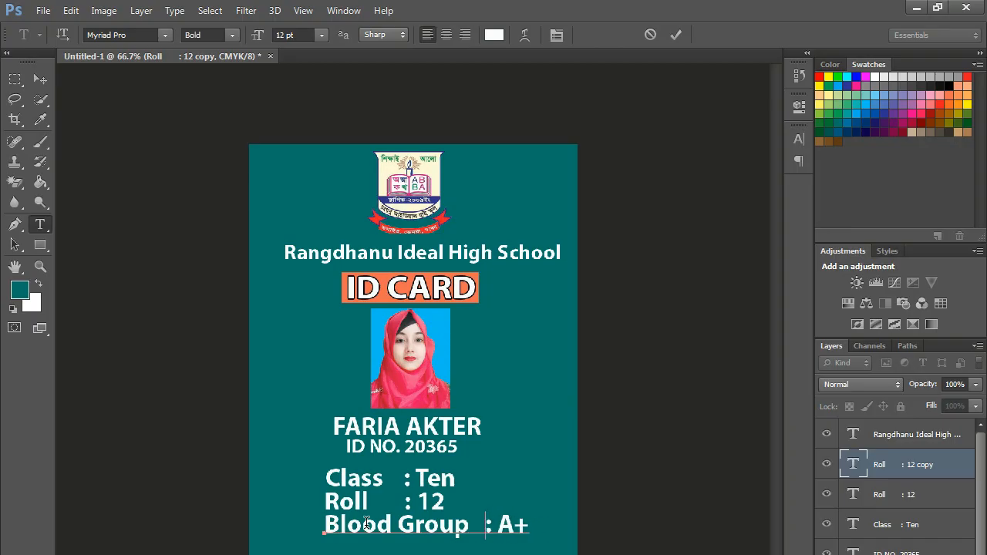
pyautogui.click(675, 34)
# - Shrink and align the Blood Group line, then duplicate it just below
pyautogui.moveTo(492, 525); pyautogui.dragTo(431, 527)
pyautogui.hotkey('ctrl', 't')
pyautogui.moveTo(359, 529); pyautogui.dragTo(409, 525)
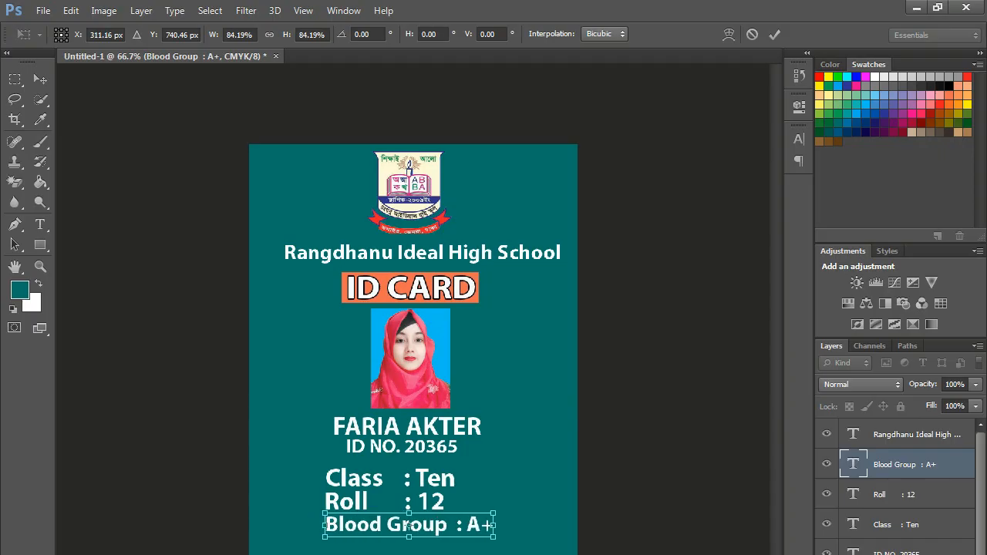
pyautogui.press('Return')
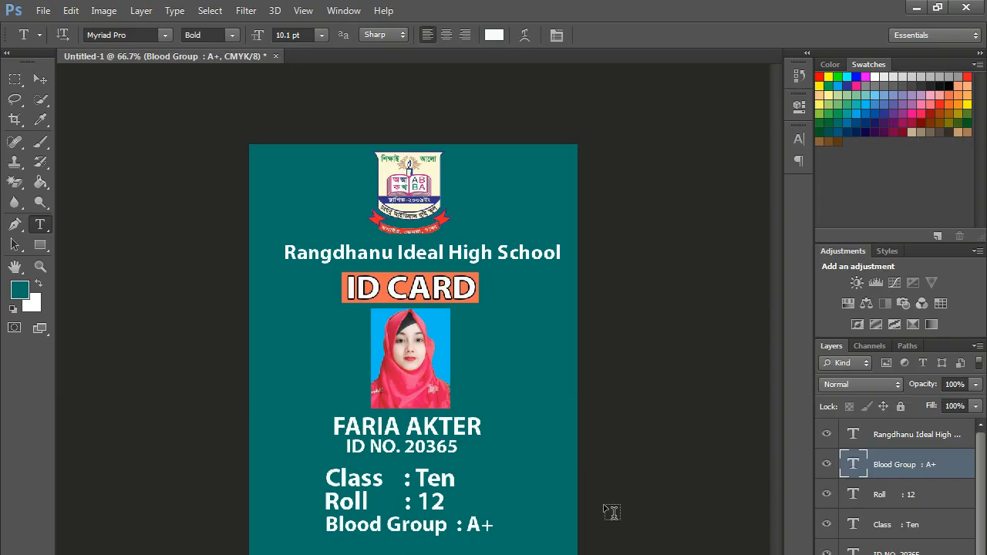
pyautogui.hotkey('ctrl', 'j')
pyautogui.hotkey('ctrl', 'shift', 'Down')
pyautogui.hotkey('ctrl', 'shift', 'Down')
pyautogui.hotkey('ctrl', 'shift', 'Down')
pyautogui.hotkey('ctrl', 'shift', 'Down')
# - Change the copied Blood Group line to read 'Exp Date : 30-10-2026'
pyautogui.hotkey('ctrl', 'Down')
pyautogui.hotkey('ctrl', 'Down')
pyautogui.hotkey('ctrl', 'Down')
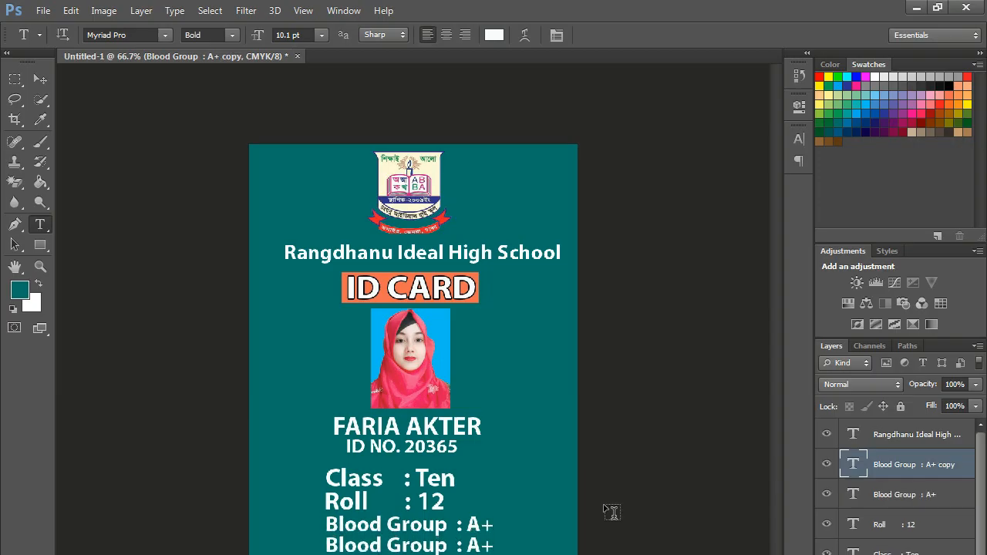
pyautogui.click(436, 544)
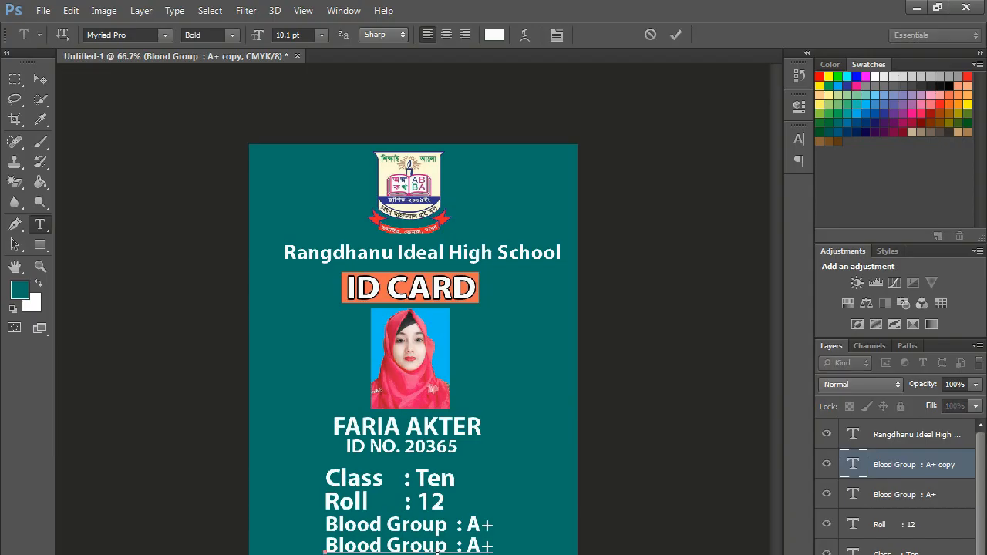
pyautogui.moveTo(324, 544); pyautogui.dragTo(447, 544)
pyautogui.write('Exp')
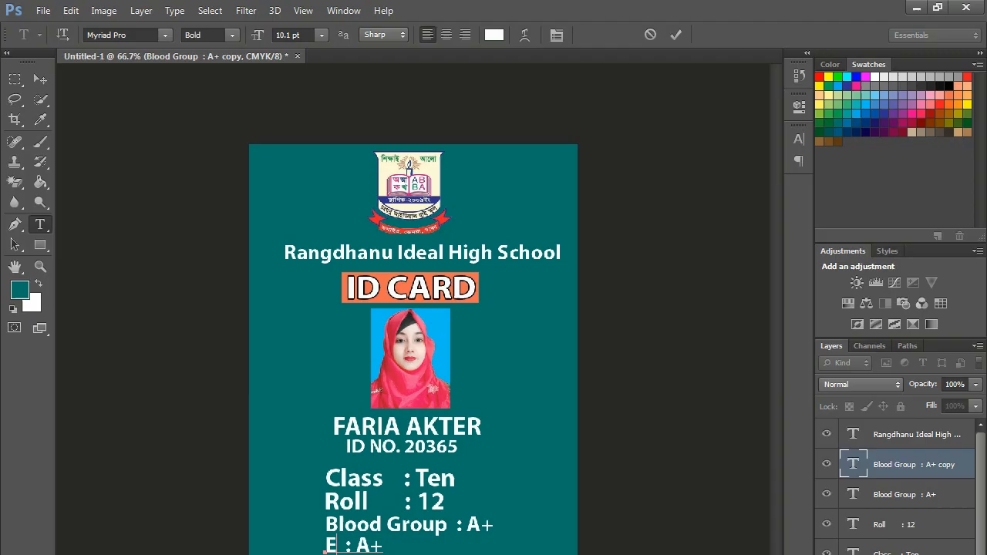
pyautogui.write(' Date')
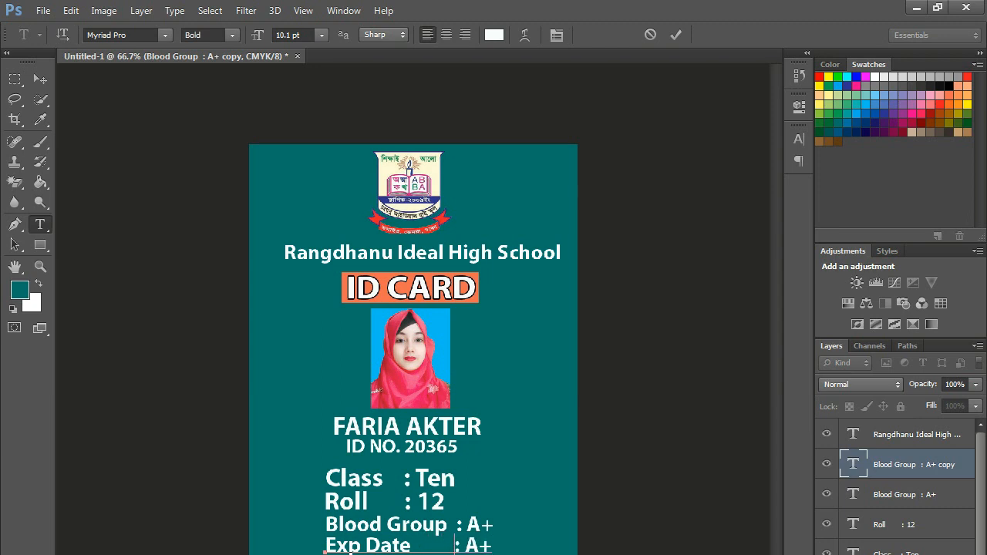
pyautogui.hotkey('shift', 'End')
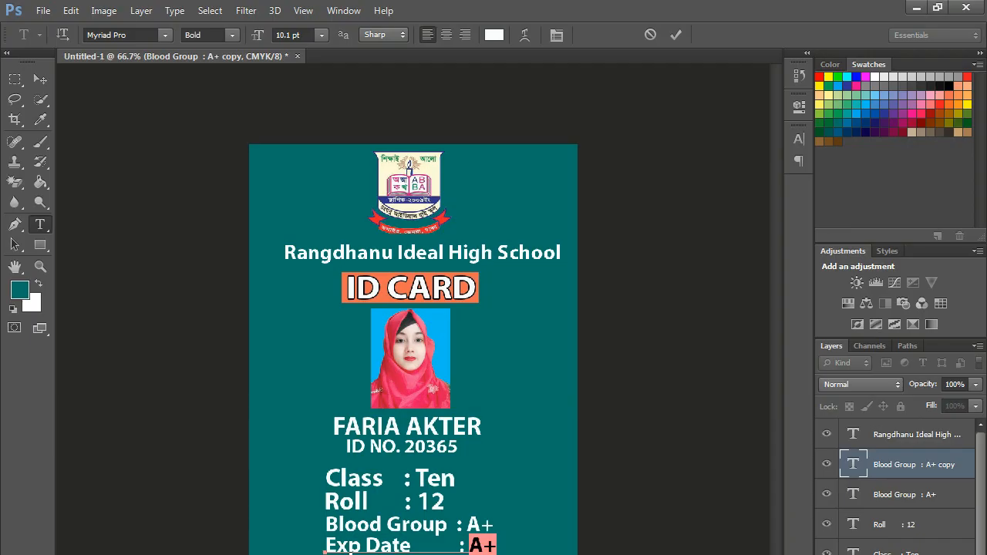
pyautogui.write('30')
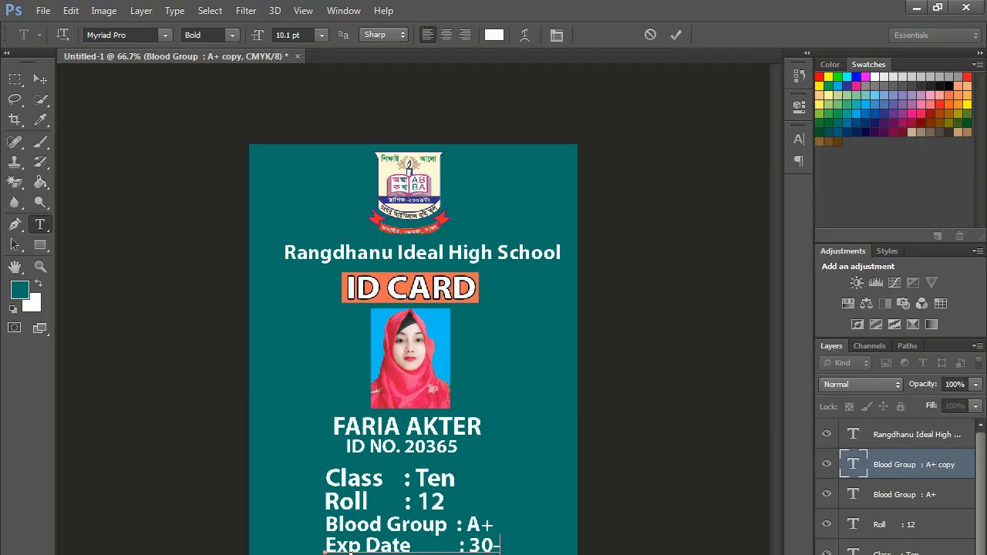
pyautogui.write('-10-2026')
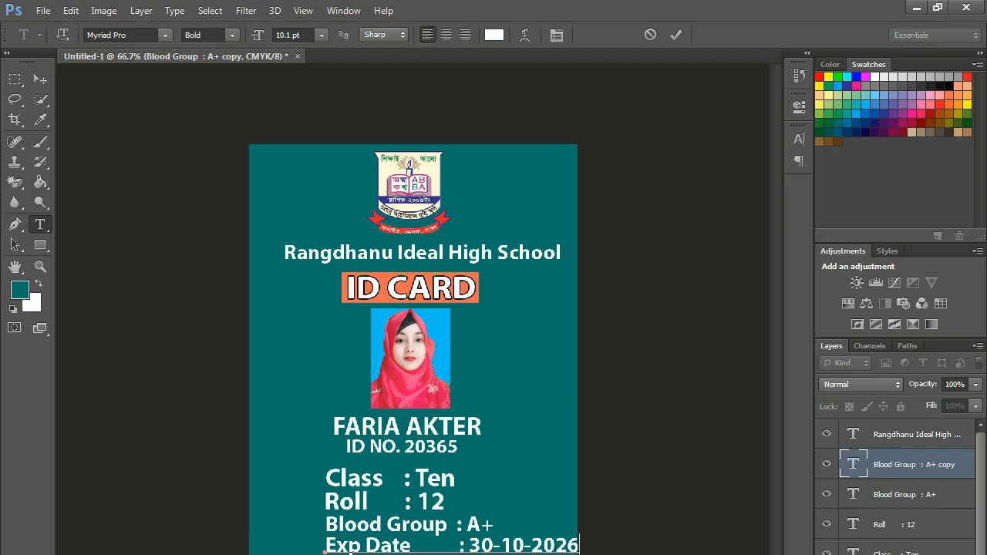
pyautogui.click(681, 34)
# - Scale the Exp Date line down to about 88% and nudge it slightly right
pyautogui.hotkey('ctrl', 't')
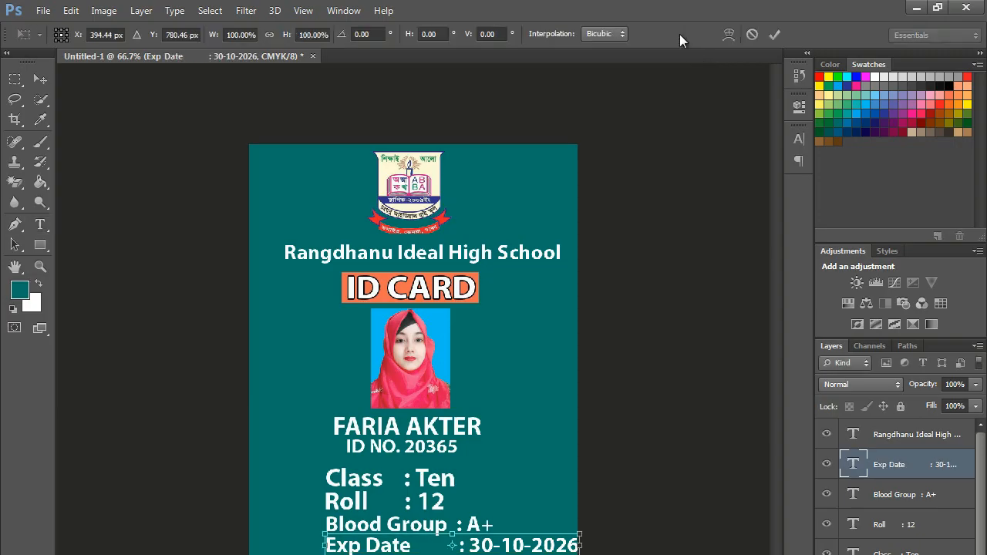
pyautogui.moveTo(580, 534); pyautogui.dragTo(551, 539)
pyautogui.hotkey('shift', 'Right')
pyautogui.hotkey('shift', 'Right')
pyautogui.press('Right')
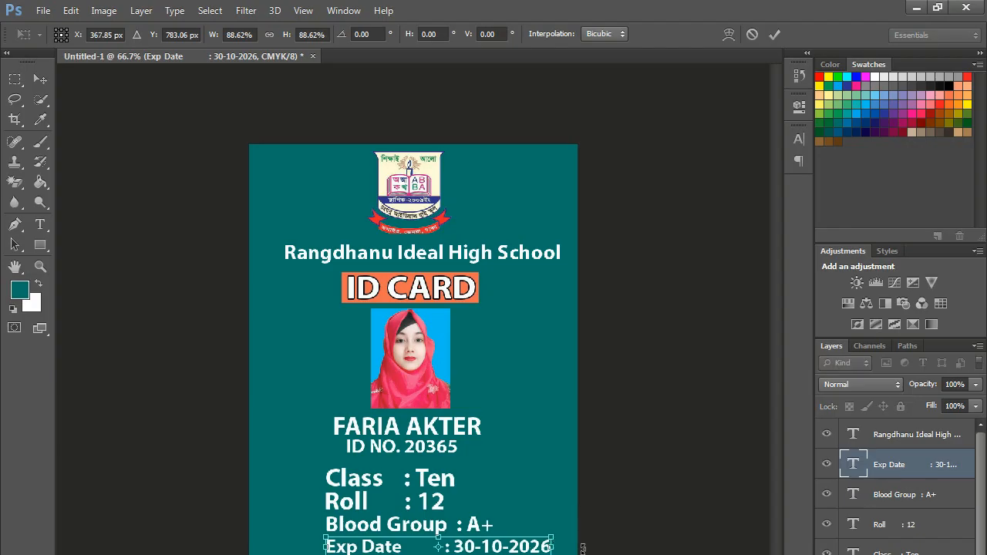
pyautogui.press('Right')
pyautogui.press('Right')
pyautogui.press('Right')
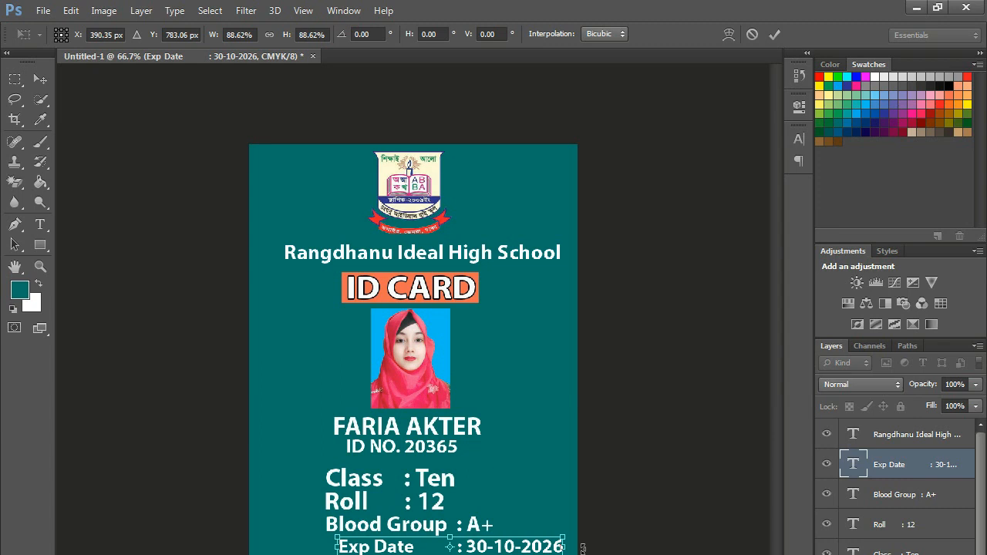
pyautogui.press('Return')
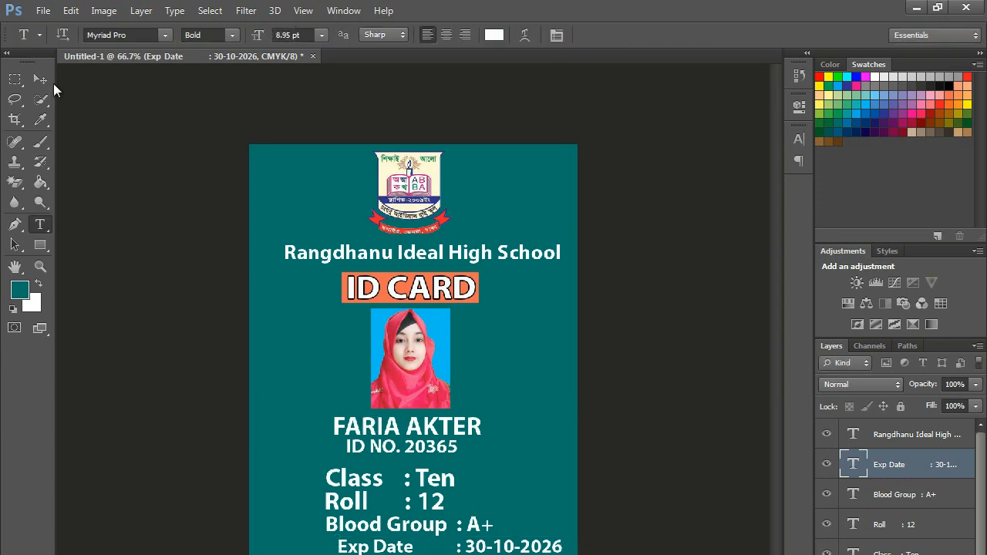
# - Align the Exp Date line under Blood Group : A+ and adjust the spacing before its colon
pyautogui.click(40, 78)
pyautogui.moveTo(380, 546); pyautogui.dragTo(365, 549)
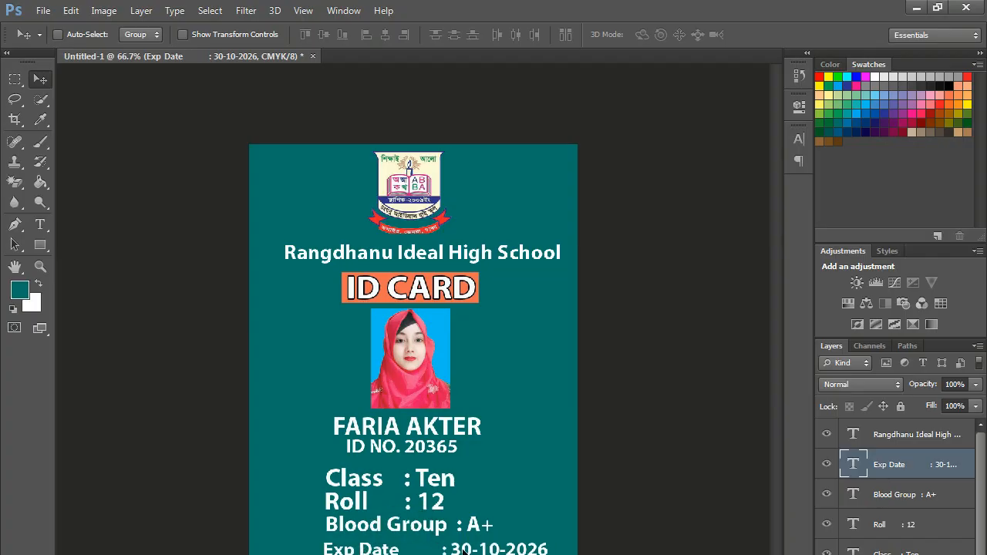
pyautogui.click(40, 223)
pyautogui.click(444, 548)
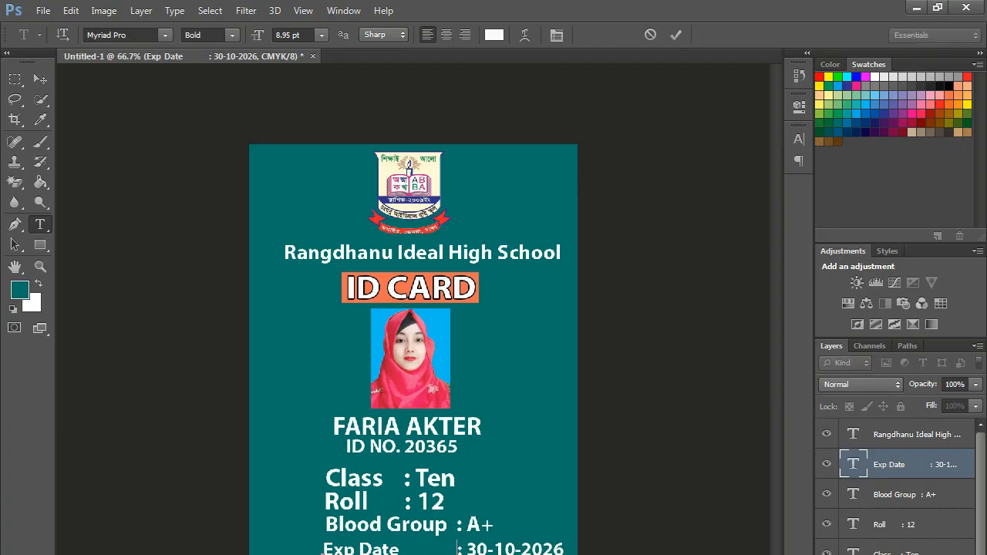
pyautogui.click(676, 34)
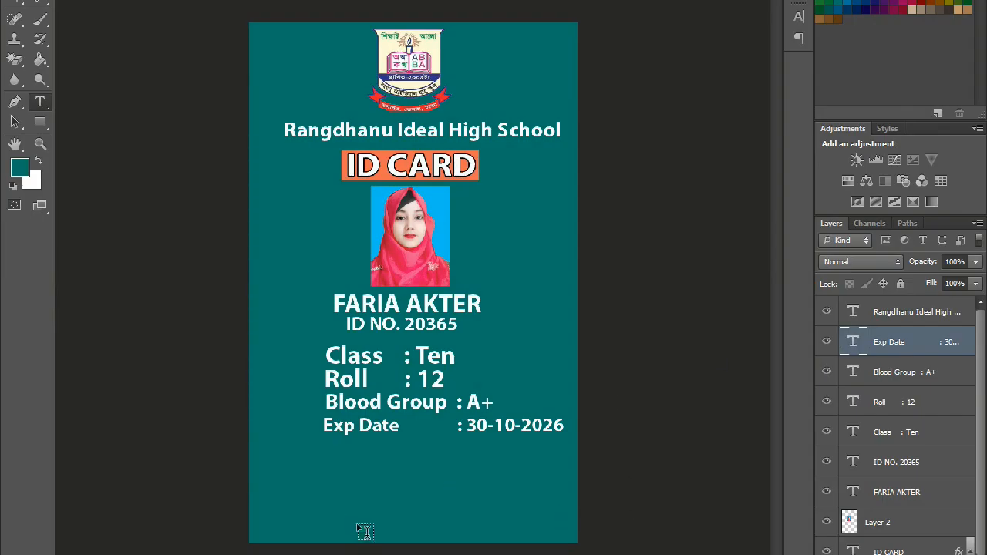
# - Add the text 'Authorize Signature' near the bottom of the card
pyautogui.click(381, 499)
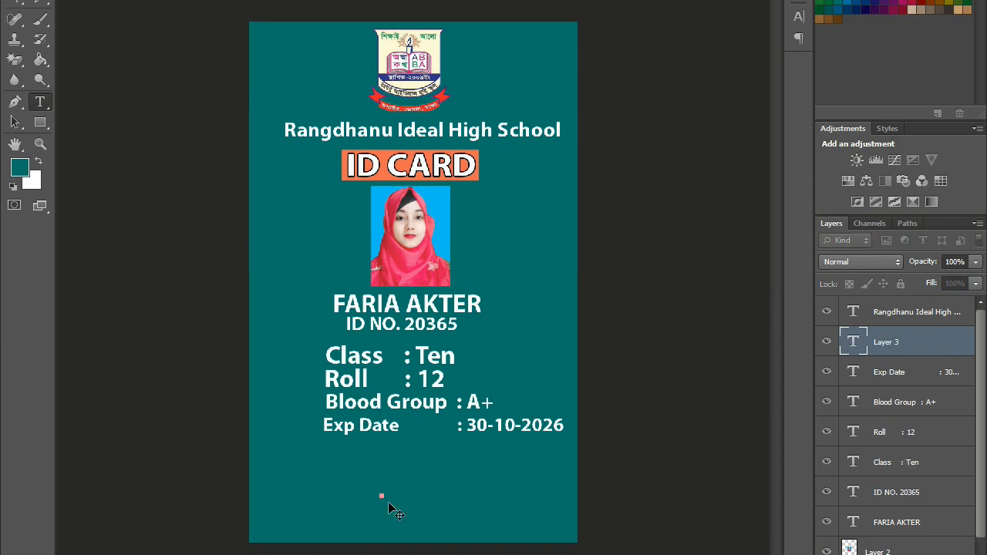
pyautogui.write('Authorize')
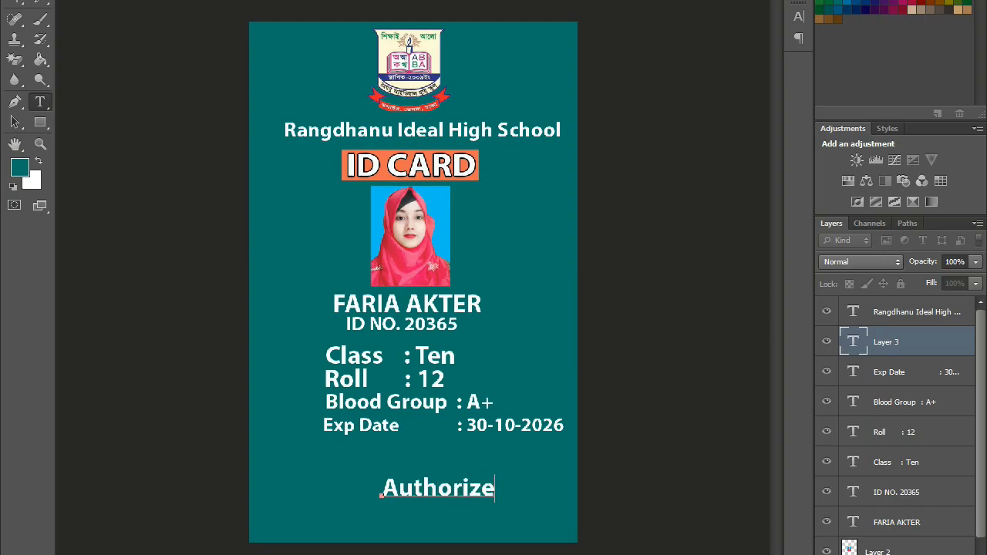
pyautogui.write(' Signatu')
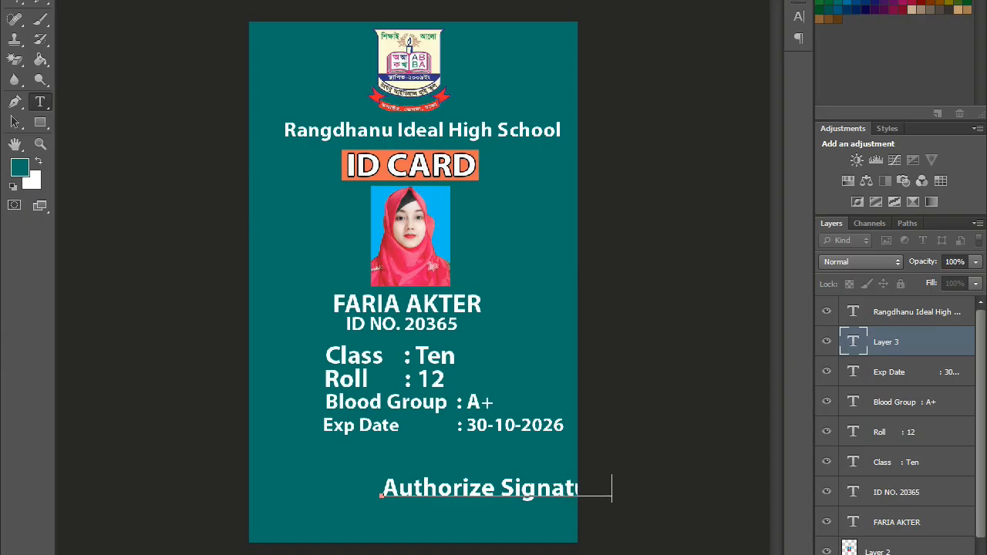
pyautogui.hotkey('ctrl', 'Return')
# - Shrink the Authorize Signature caption and position it at the card's bottom-right
pyautogui.moveTo(533, 496); pyautogui.dragTo(473, 526)
pyautogui.press('v')
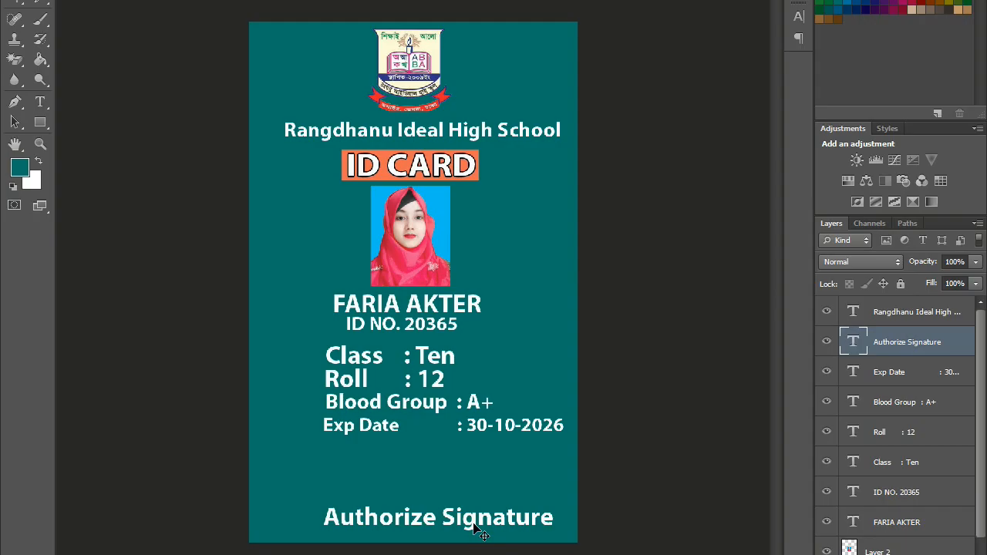
pyautogui.moveTo(323, 506); pyautogui.dragTo(414, 515)
pyautogui.moveTo(517, 530); pyautogui.dragTo(528, 532)
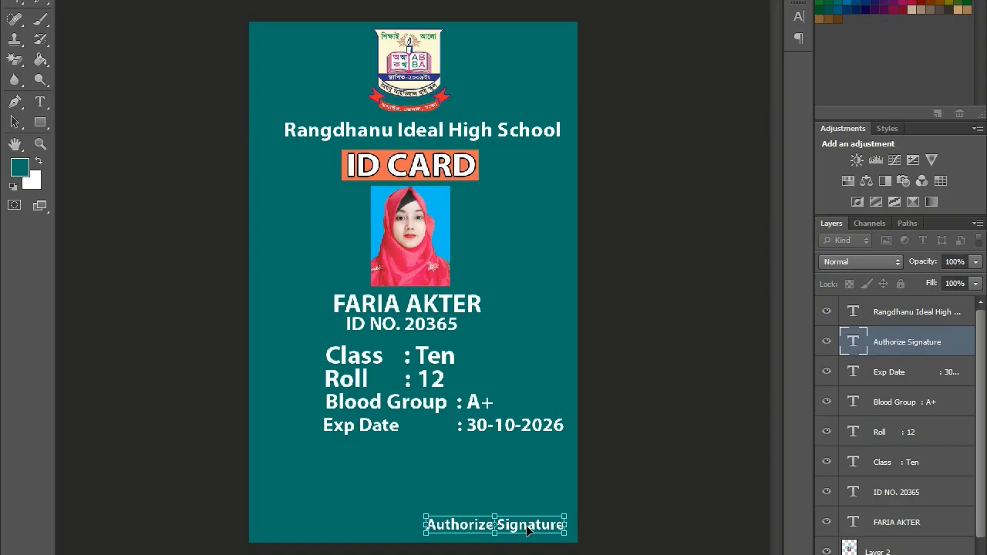
pyautogui.moveTo(425, 516); pyautogui.dragTo(441, 513)
pyautogui.press('t')
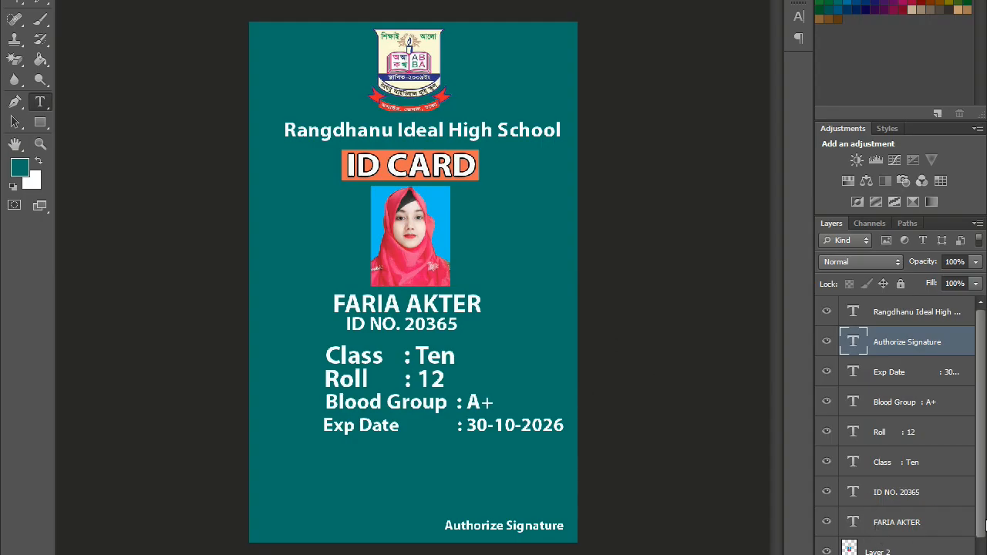
pyautogui.scroll(-3, 982, 530)
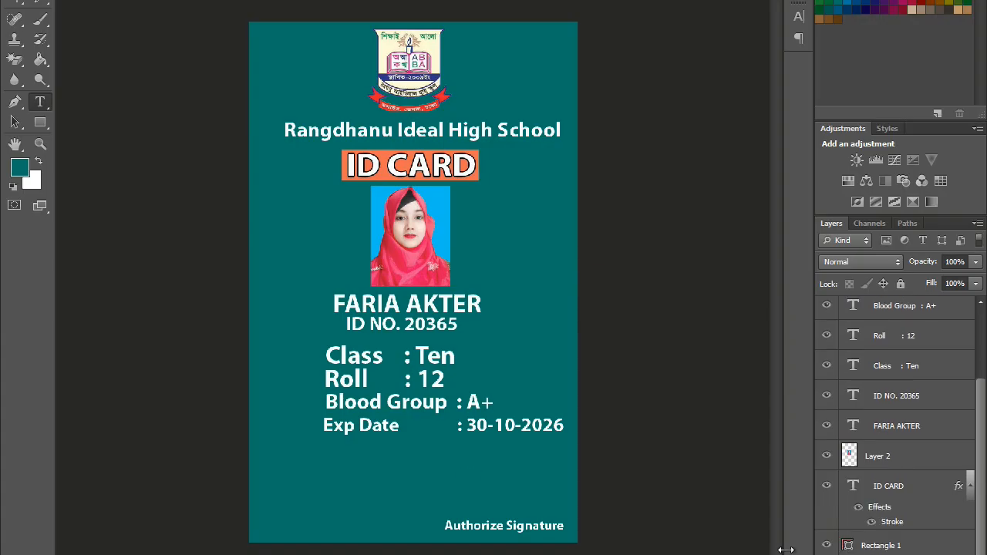
# - Draw a tall ellipse along the card's left edge and enlarge it upward and outward
pyautogui.click(41, 122)
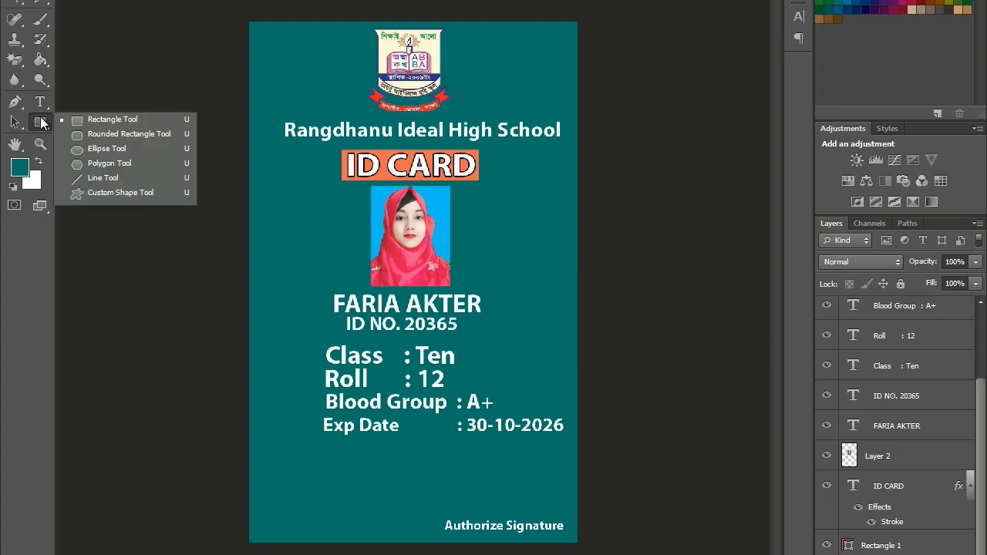
pyautogui.click(89, 149)
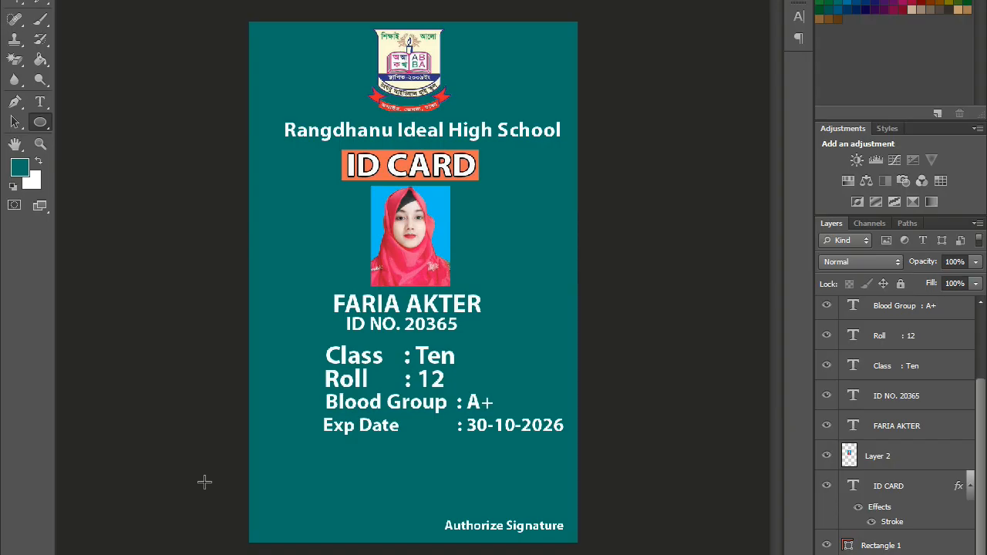
pyautogui.moveTo(230, 183); pyautogui.dragTo(302, 554)
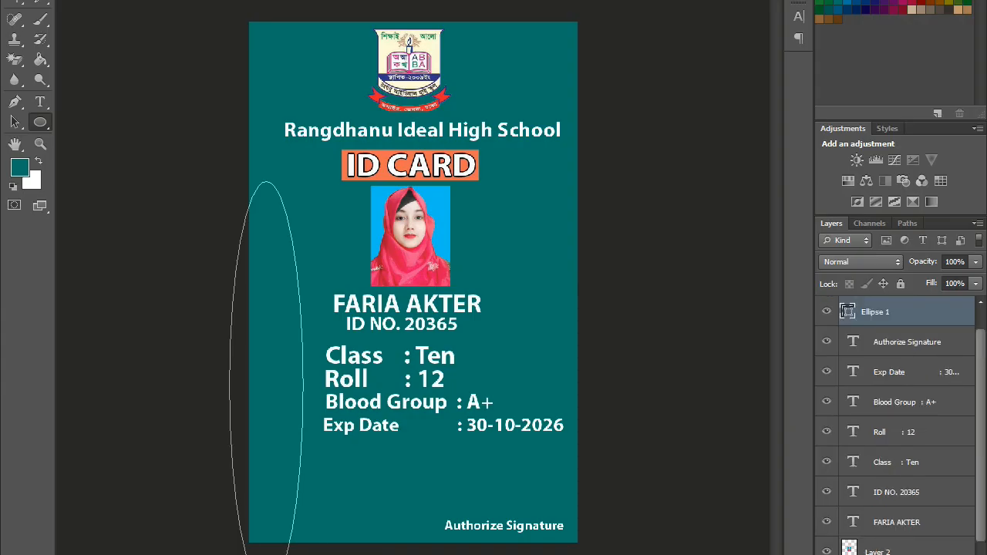
pyautogui.hotkey('ctrl', 't')
pyautogui.moveTo(229, 181); pyautogui.dragTo(199, 123)
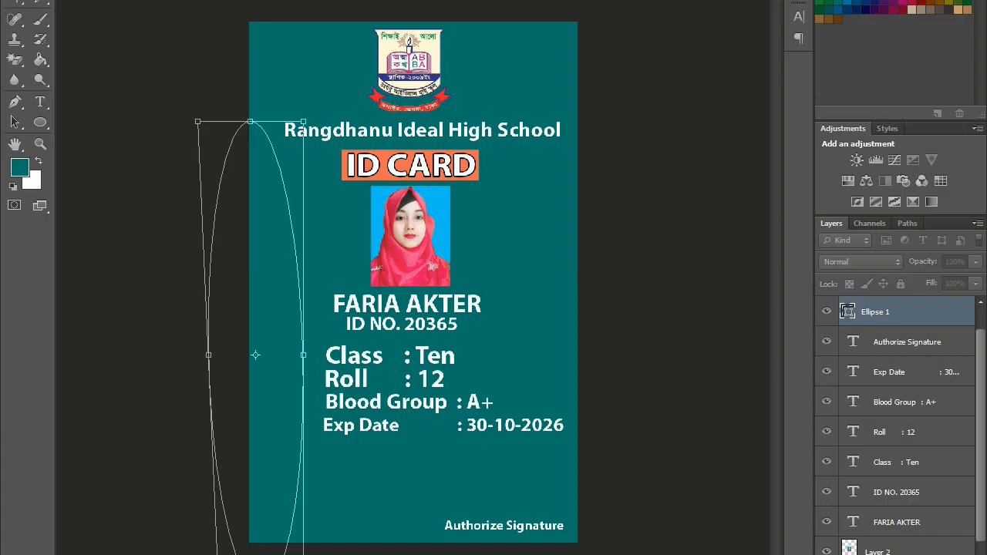
pyautogui.press('Return')
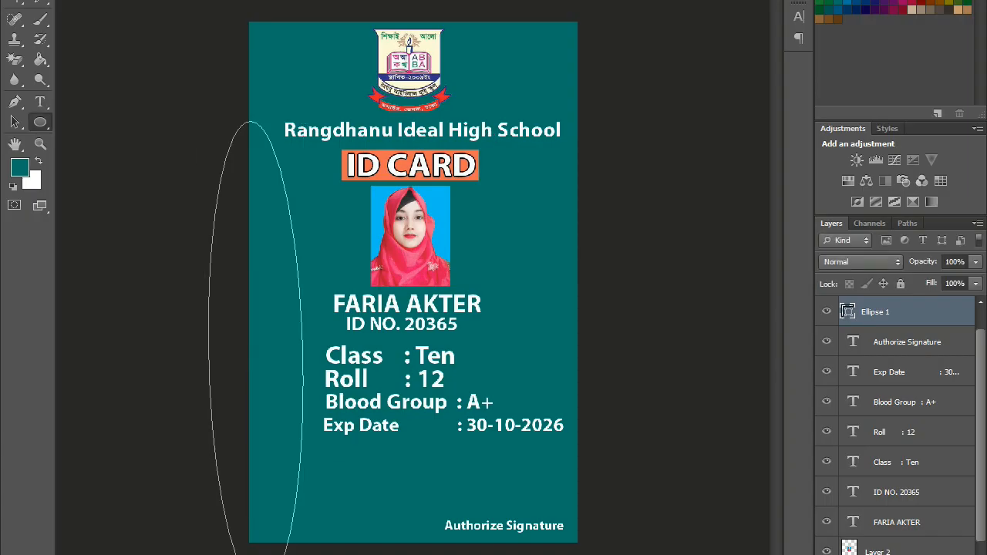
# - Fill the ellipse with Pastel Magenta after trying several other colours
pyautogui.click(170, 31)
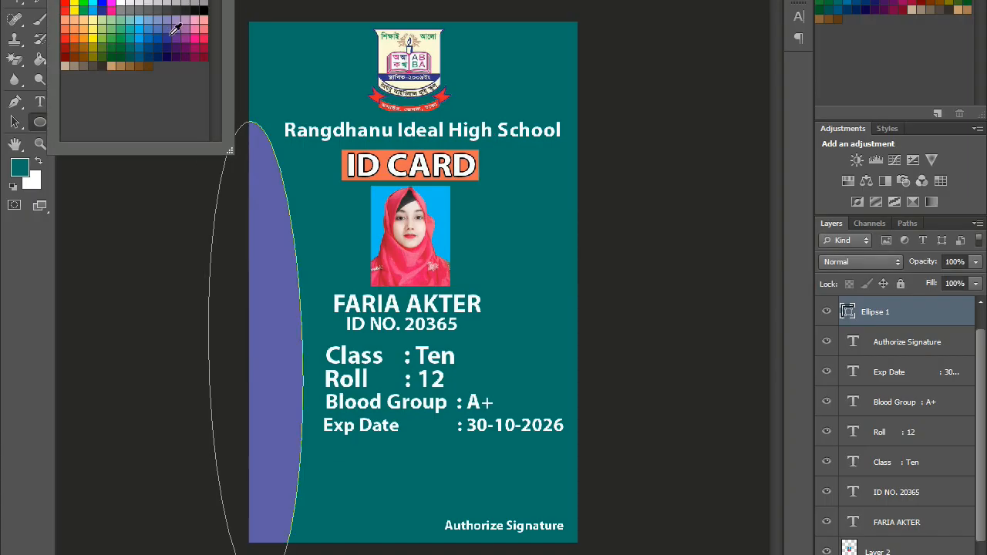
pyautogui.click(183, 47)
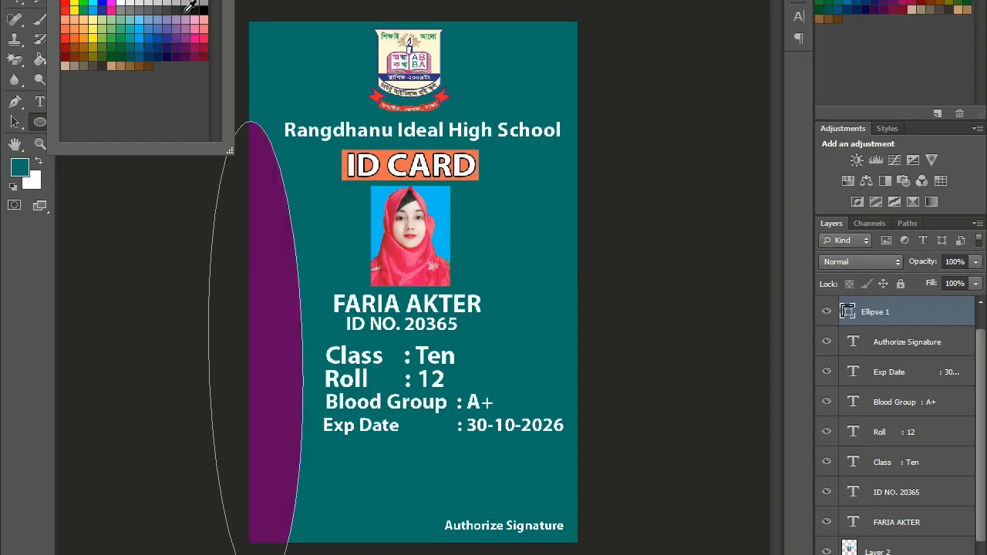
pyautogui.click(77, 42)
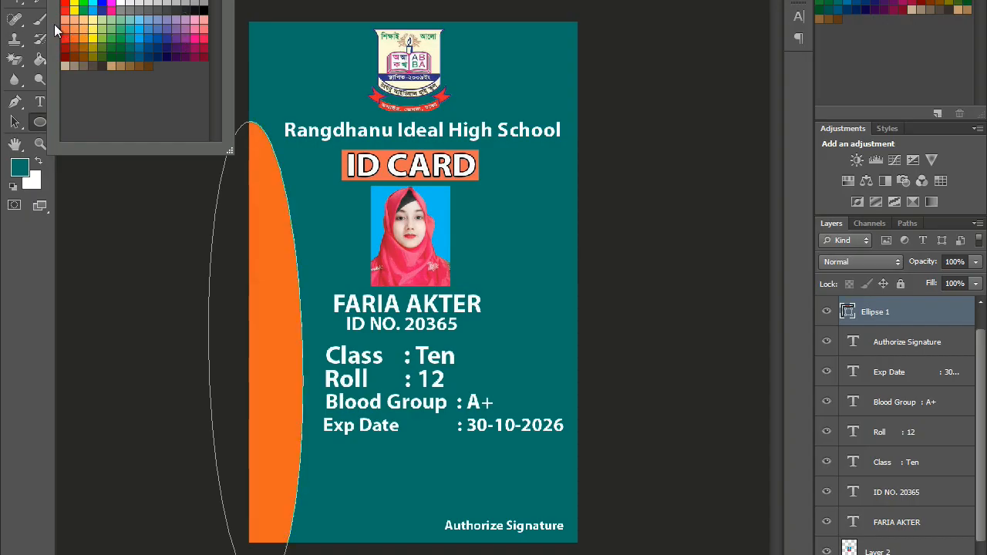
pyautogui.click(64, 21)
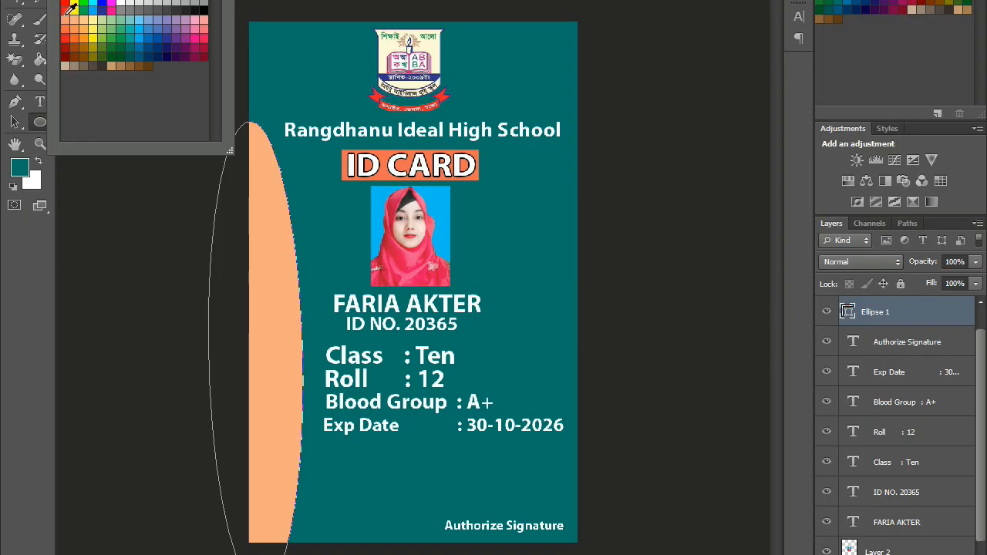
pyautogui.click(66, 6)
pyautogui.click(157, 8)
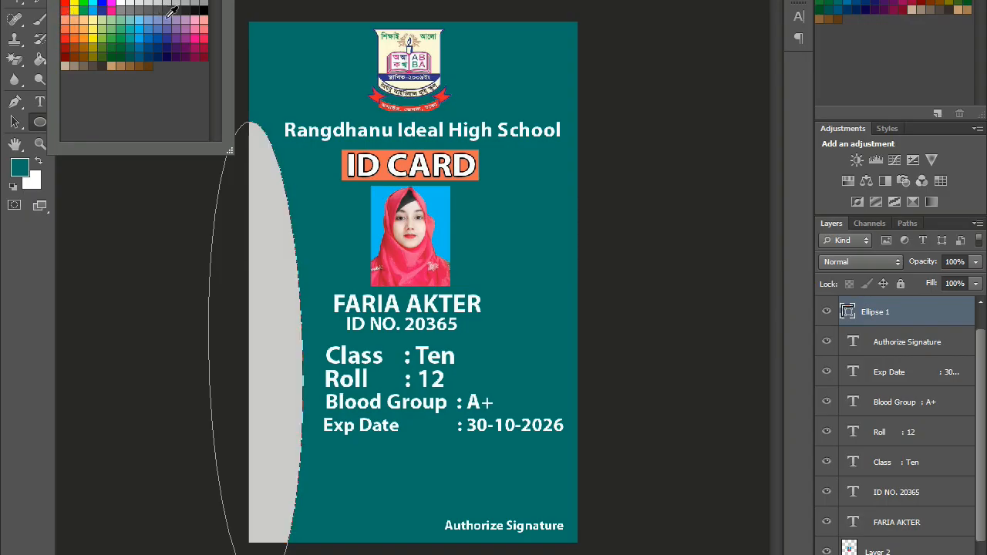
pyautogui.click(170, 13)
pyautogui.click(178, 32)
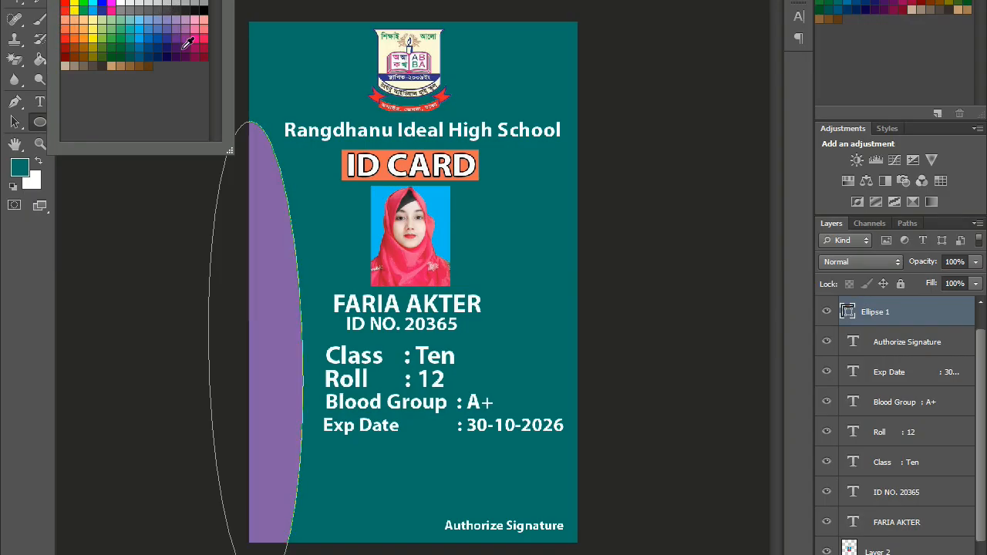
pyautogui.click(181, 48)
pyautogui.click(189, 34)
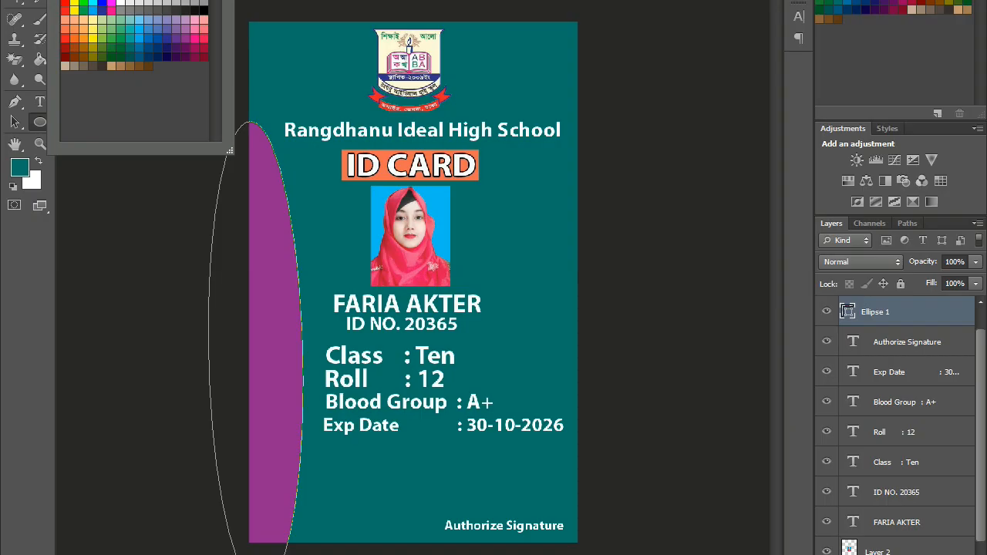
pyautogui.press('Escape')
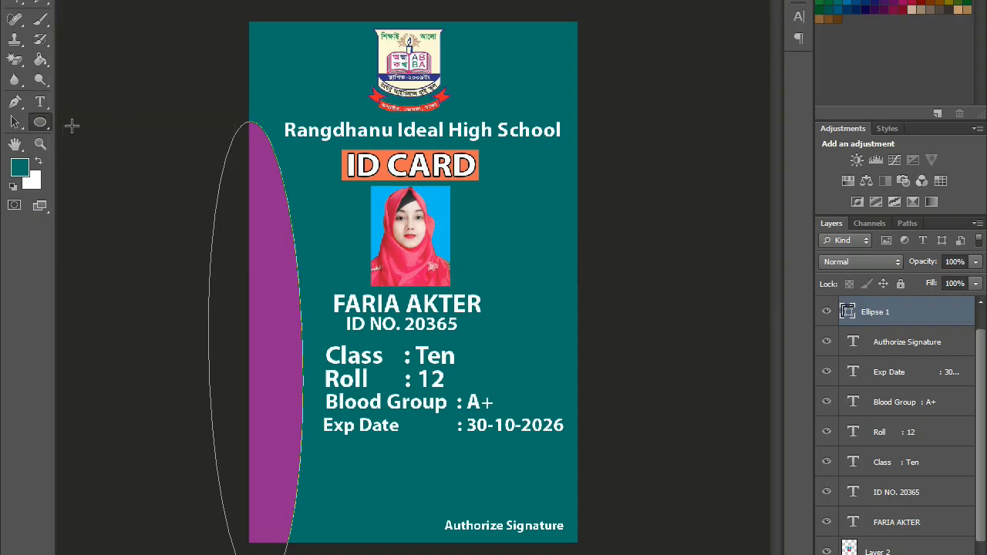
pyautogui.hotkey('ctrl', 't')
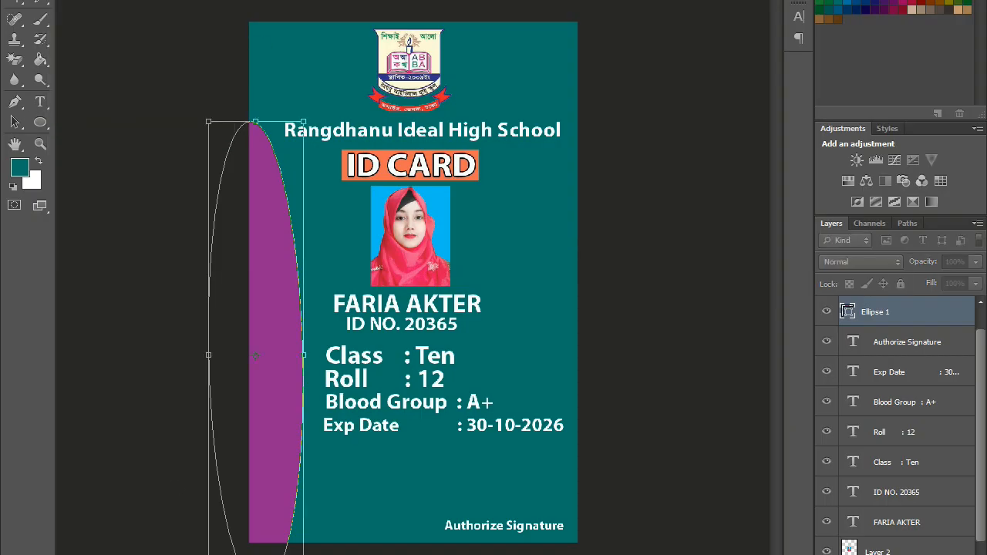
# - Widen the magenta ellipse and stretch it up past the card's top-left corner
pyautogui.moveTo(303, 354)
pyautogui.mouseDown()
pyautogui.moveTo(319, 354)
pyautogui.moveTo(309, 356)
pyautogui.mouseUp()
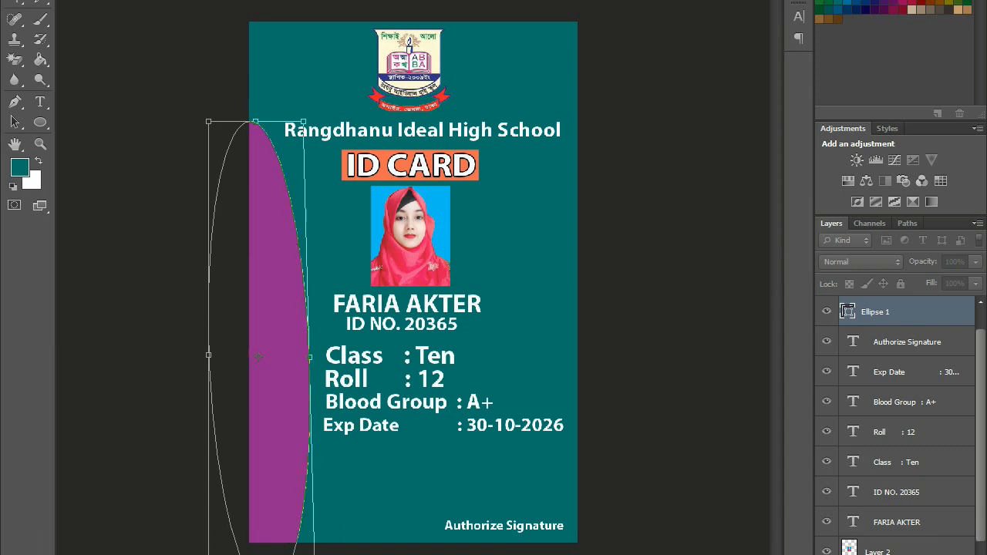
pyautogui.moveTo(255, 124); pyautogui.dragTo(232, 0)
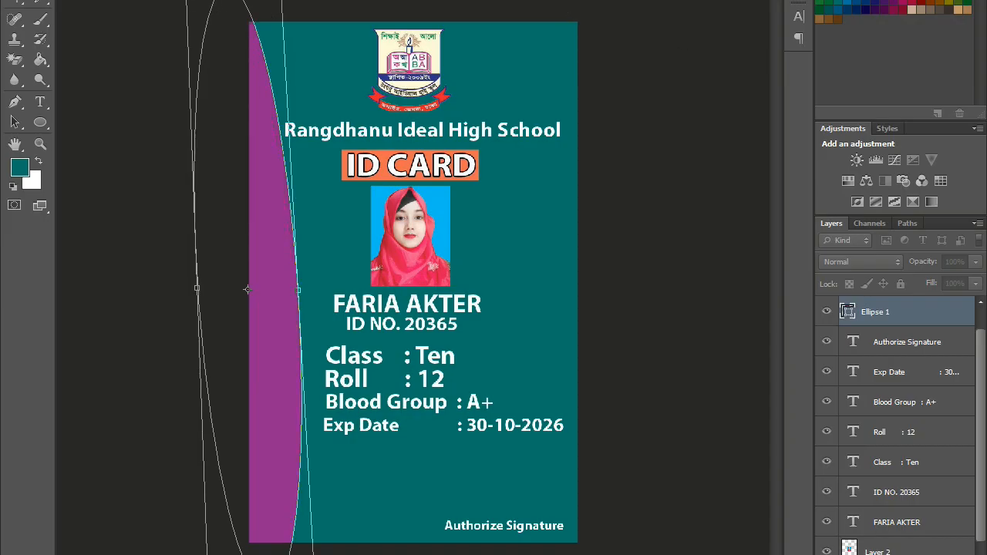
pyautogui.press('Return')
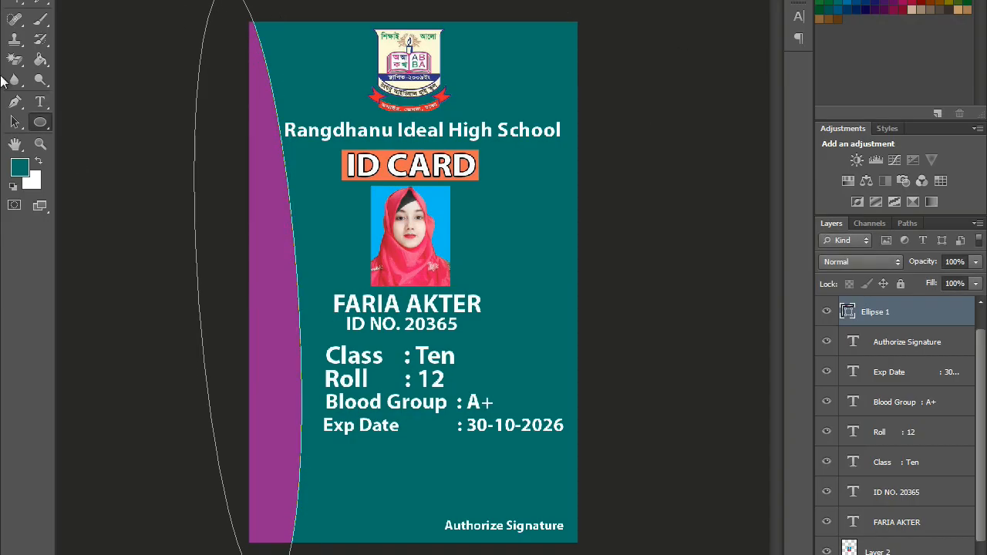
pyautogui.press('v')
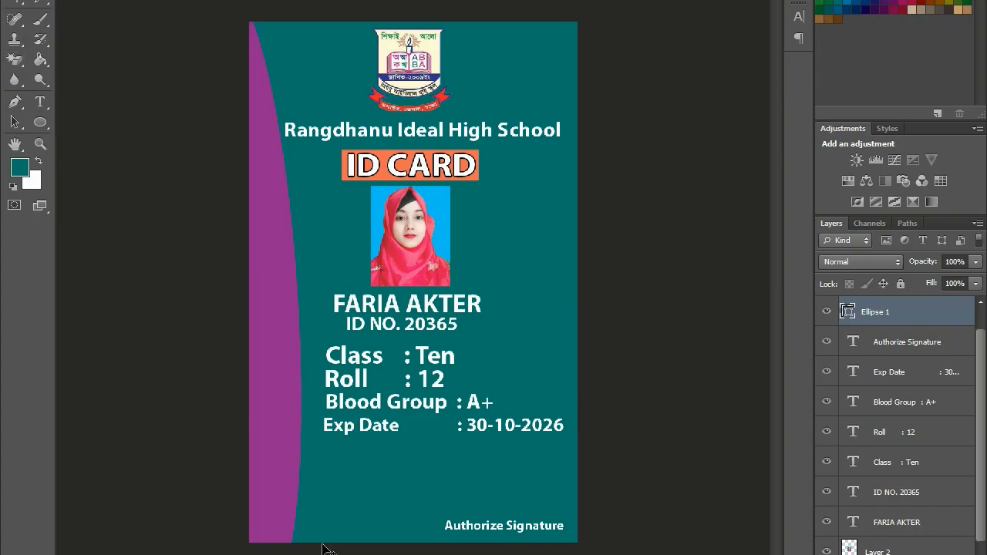
pyautogui.scroll(-3, 894, 424)
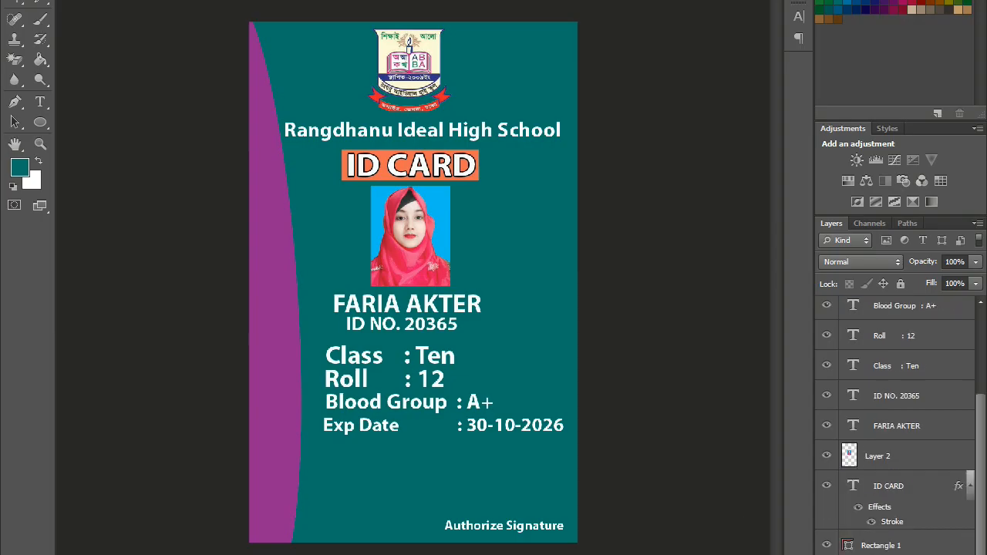
pyautogui.rightClick(40, 123)
# - Draw a purple rectangle bar across the card's bottom behind Authorize Signature, nudged slightly up
pyautogui.click(87, 119)
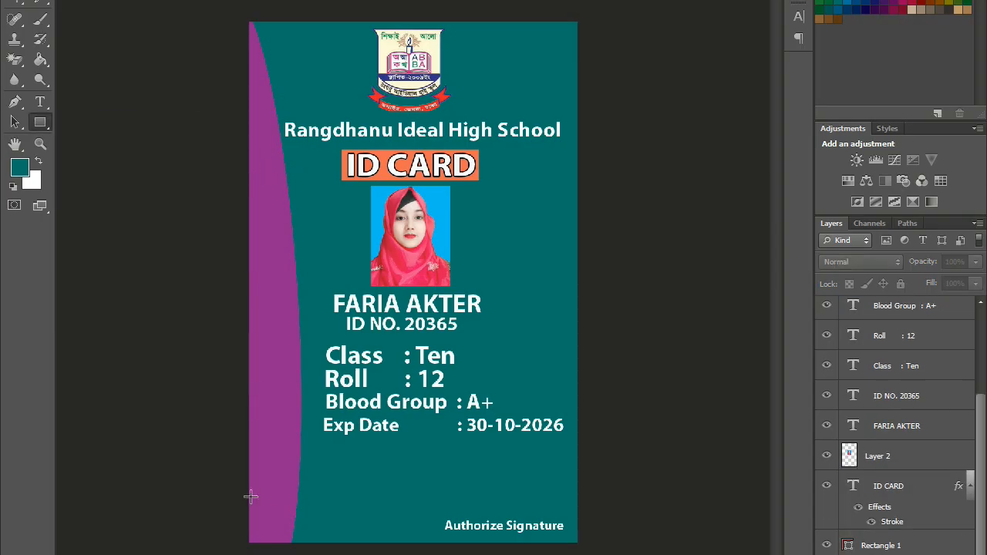
pyautogui.moveTo(246, 512)
pyautogui.mouseDown()
pyautogui.moveTo(414, 554)
pyautogui.moveTo(589, 554)
pyautogui.mouseUp()
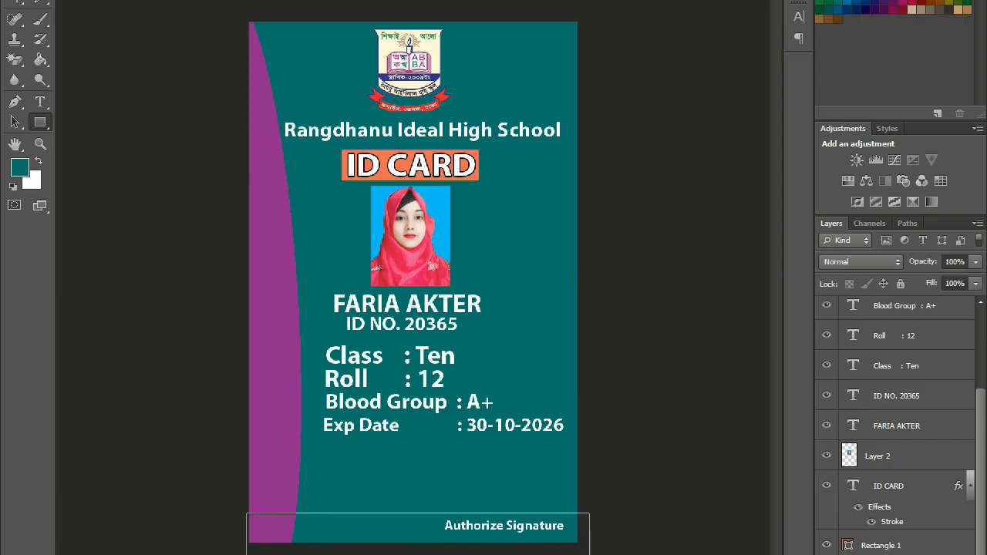
pyautogui.click(70, 1)
pyautogui.click(175, 38)
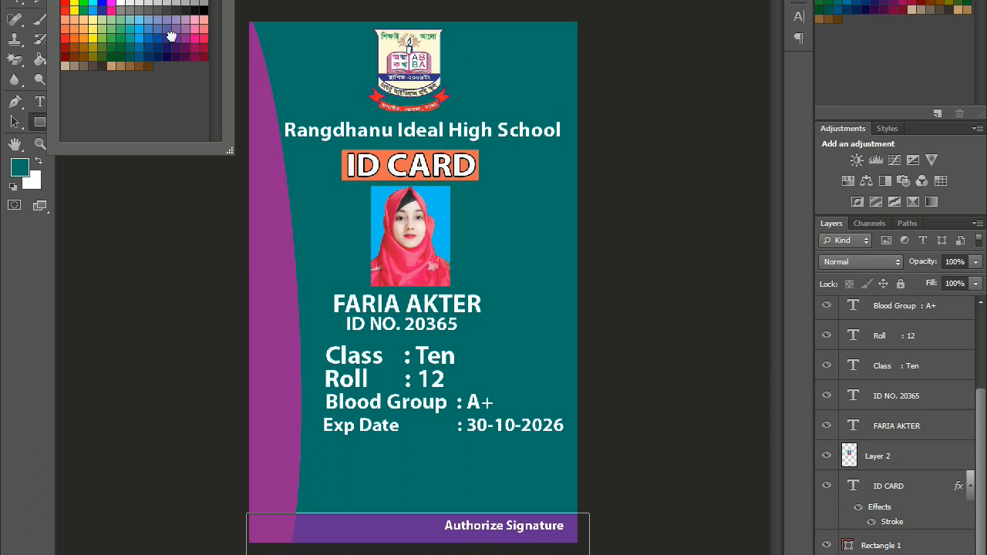
pyautogui.click(216, 0)
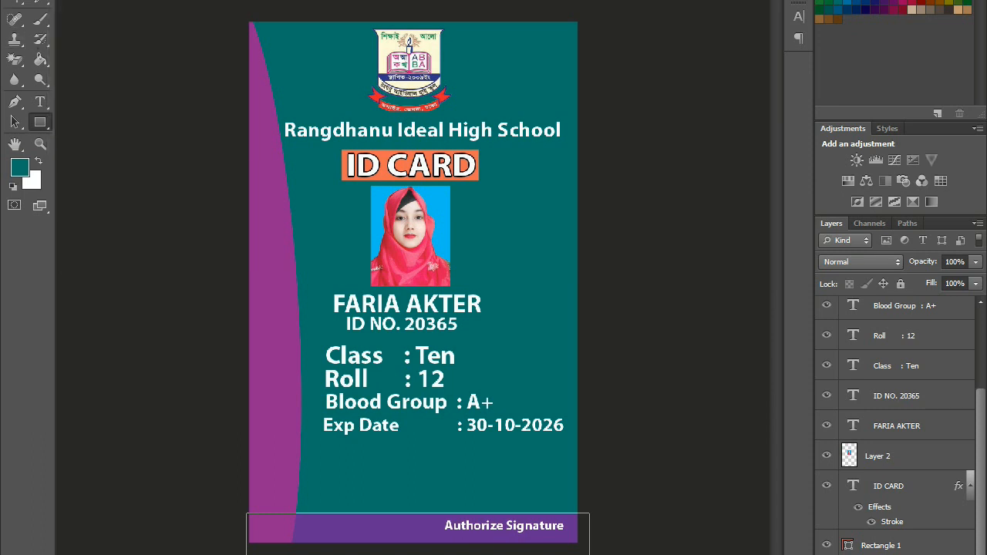
pyautogui.press('v')
pyautogui.moveTo(336, 529); pyautogui.dragTo(345, 509)
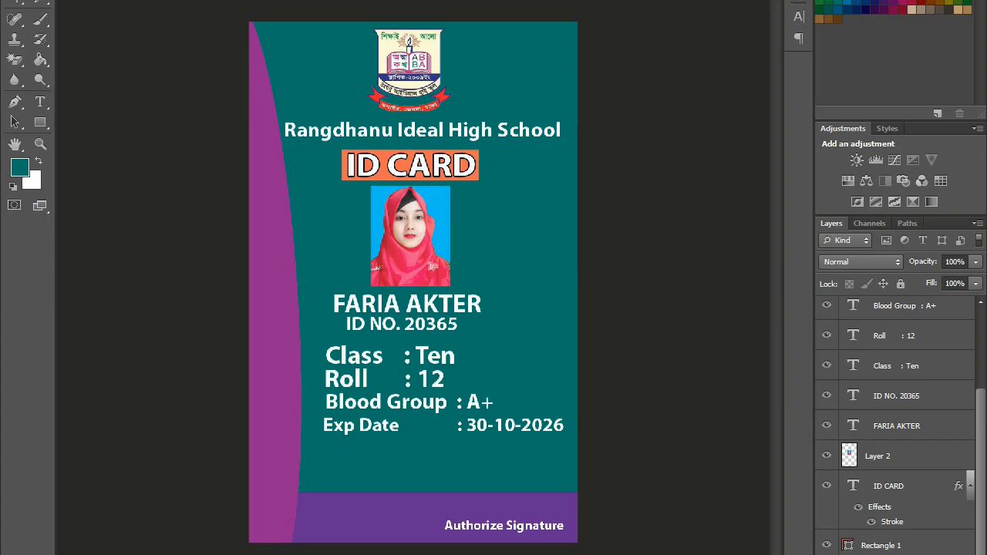
pyautogui.hotkey('alt', 'l')
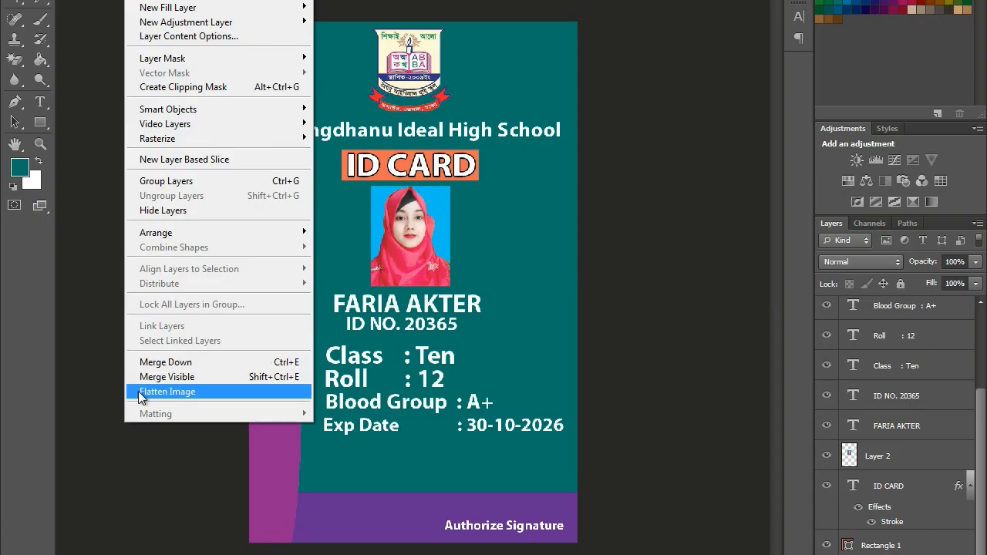